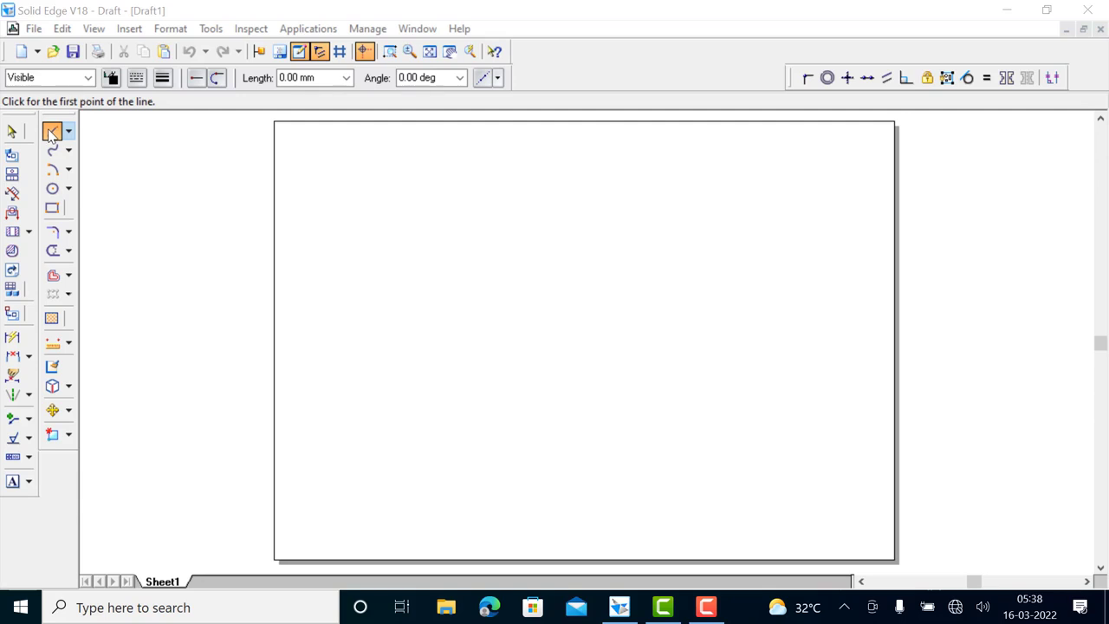
Step: Set the line style to Normal and draw the rhombus's lower-right side as an 80 mm line at 30 degrees
left_click(88, 78)
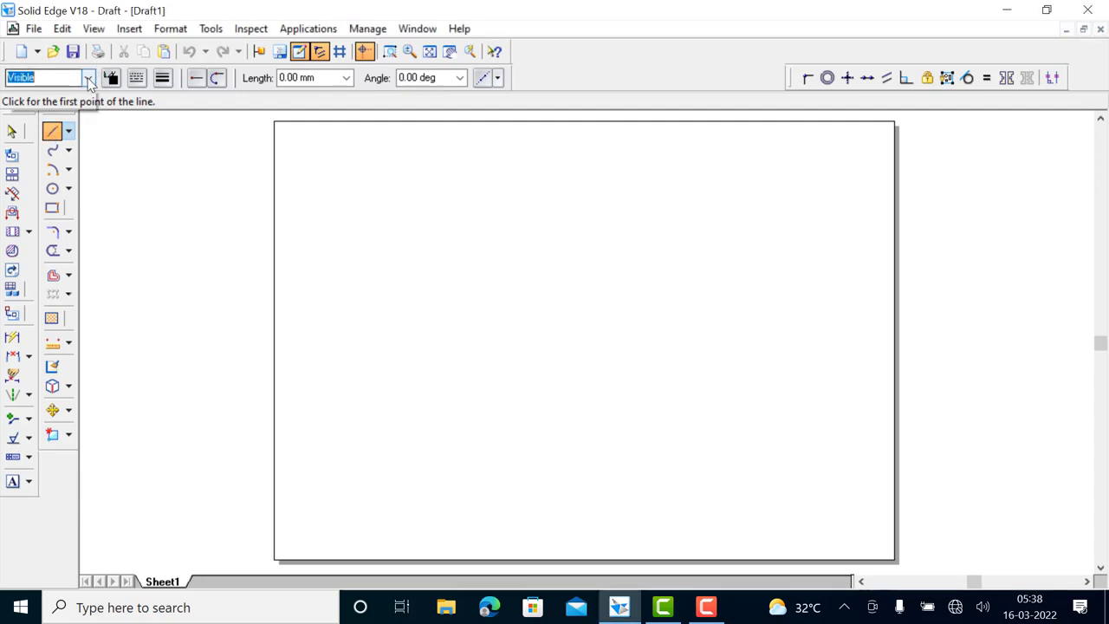
left_click(36, 151)
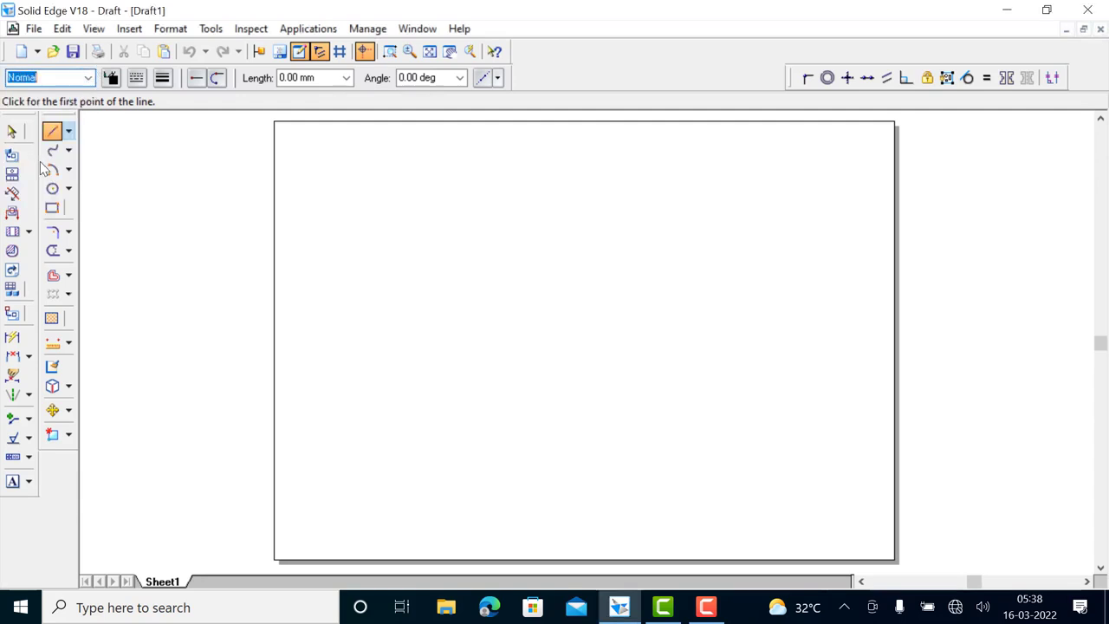
left_click(567, 461)
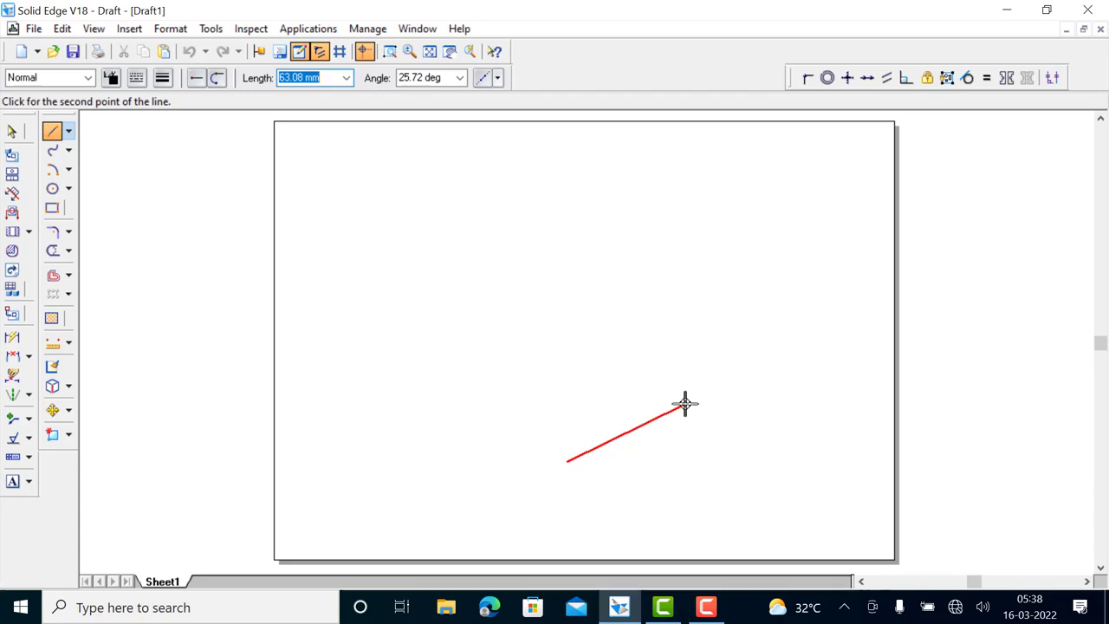
type("8")
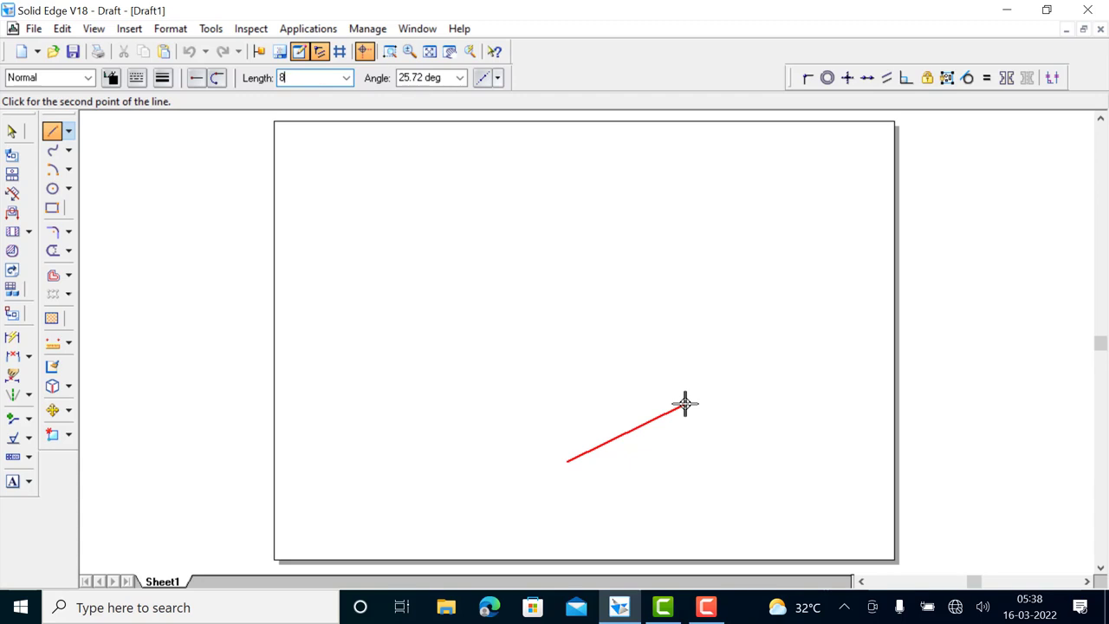
type("0")
key("Tab")
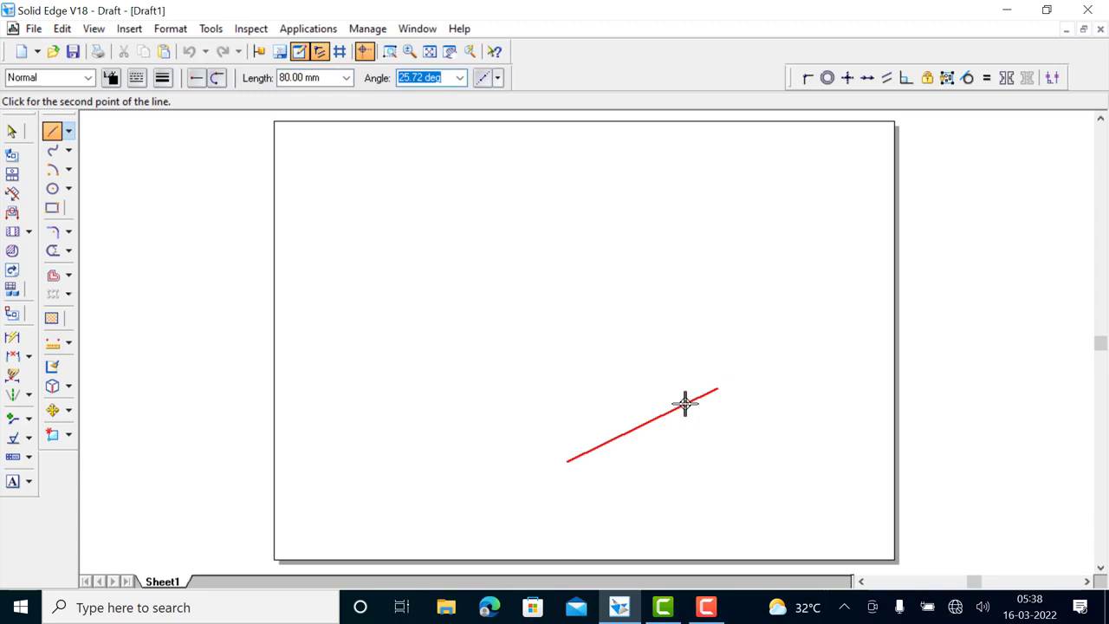
type("30")
key("Return")
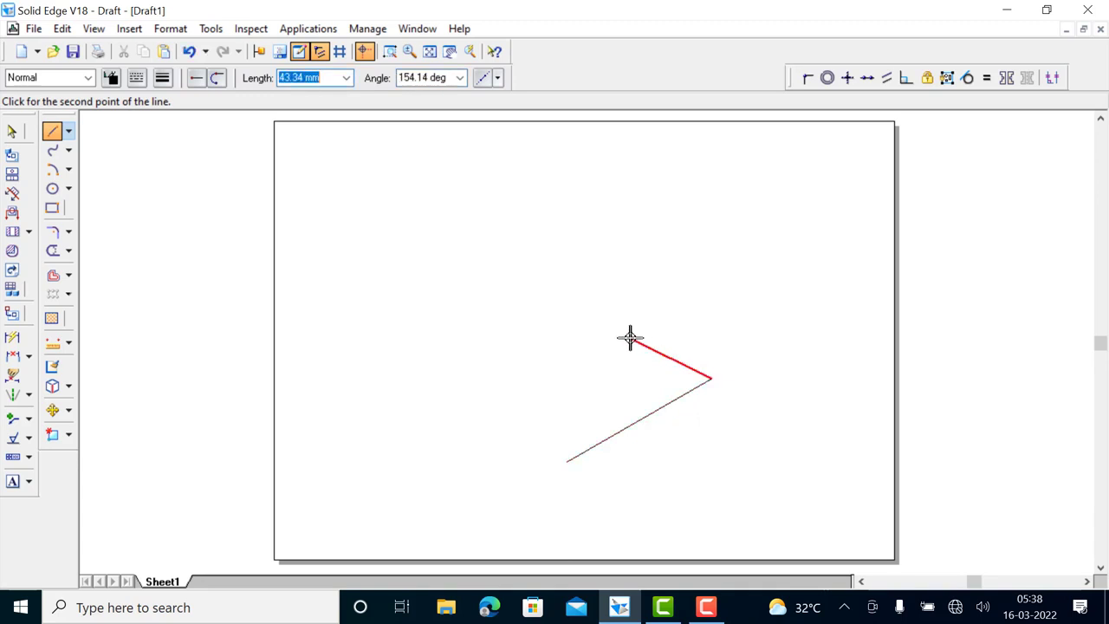
Step: Draw the rhombus's upper-right side from the end of the first line, 80 mm long at 150 degrees
type("80")
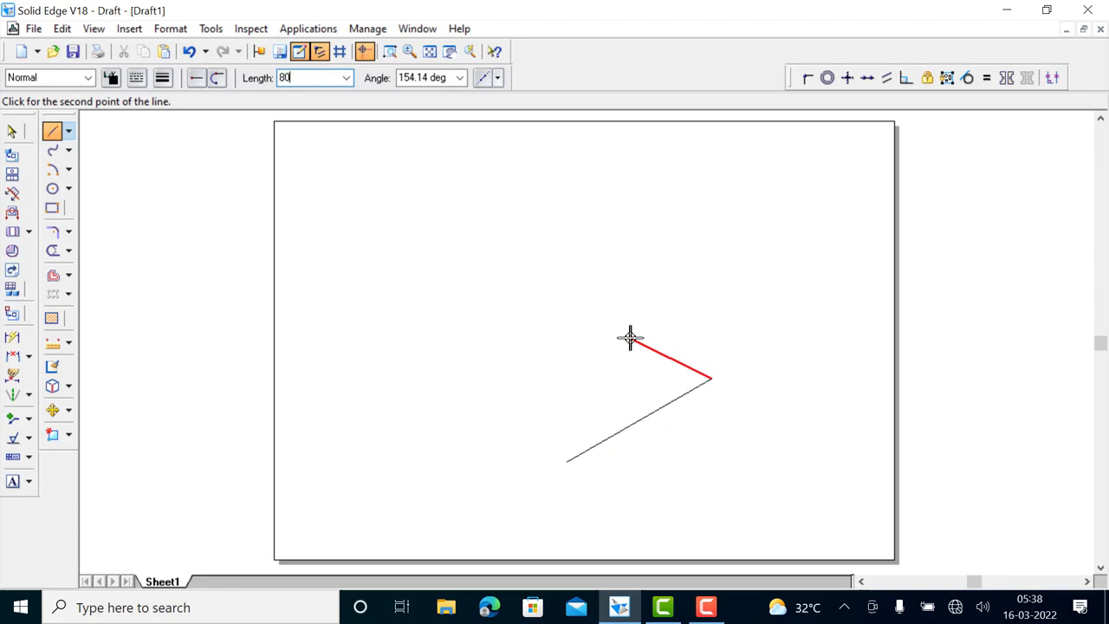
key("Tab")
type("1")
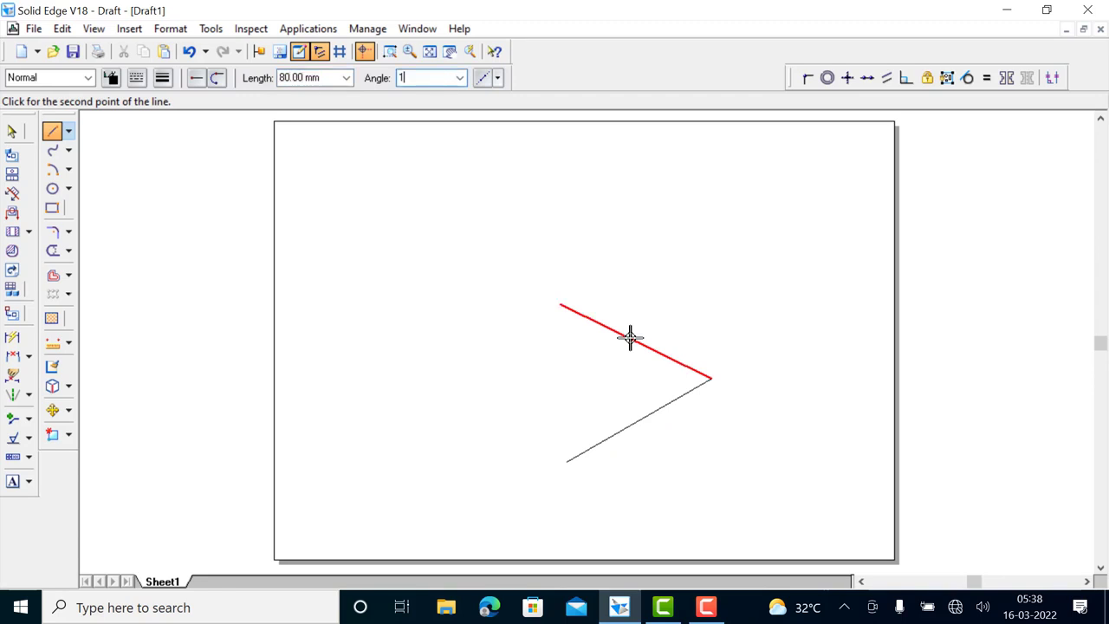
type("50")
key("Return")
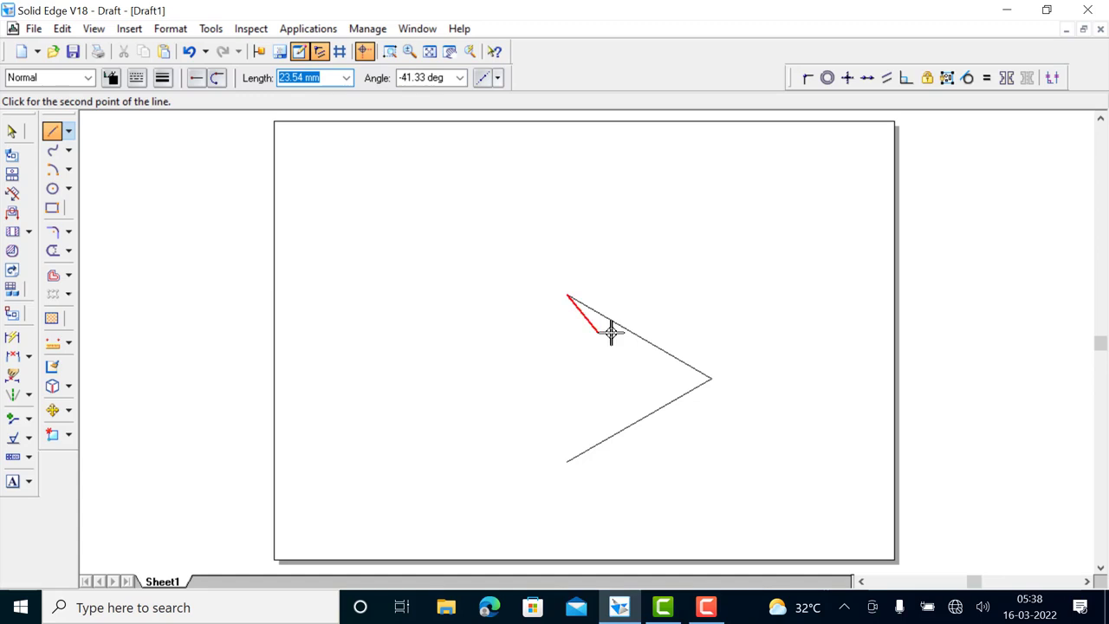
Step: Add the upper-left side, 80 mm long at 210 degrees, and close the rhombus at the first line's start point
type("80")
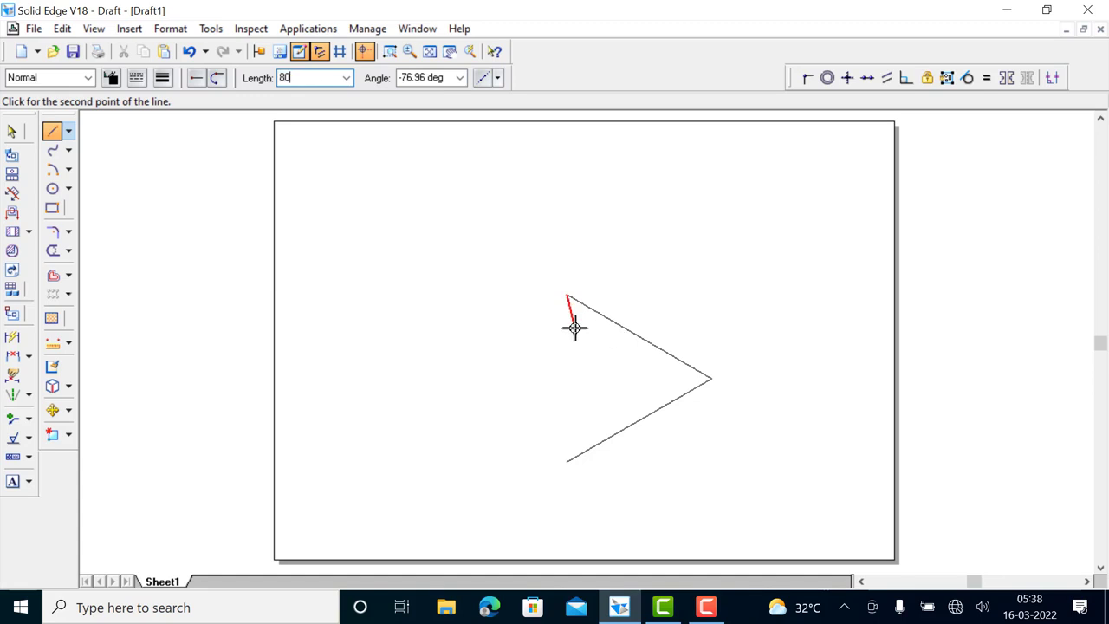
key("Tab")
type("2")
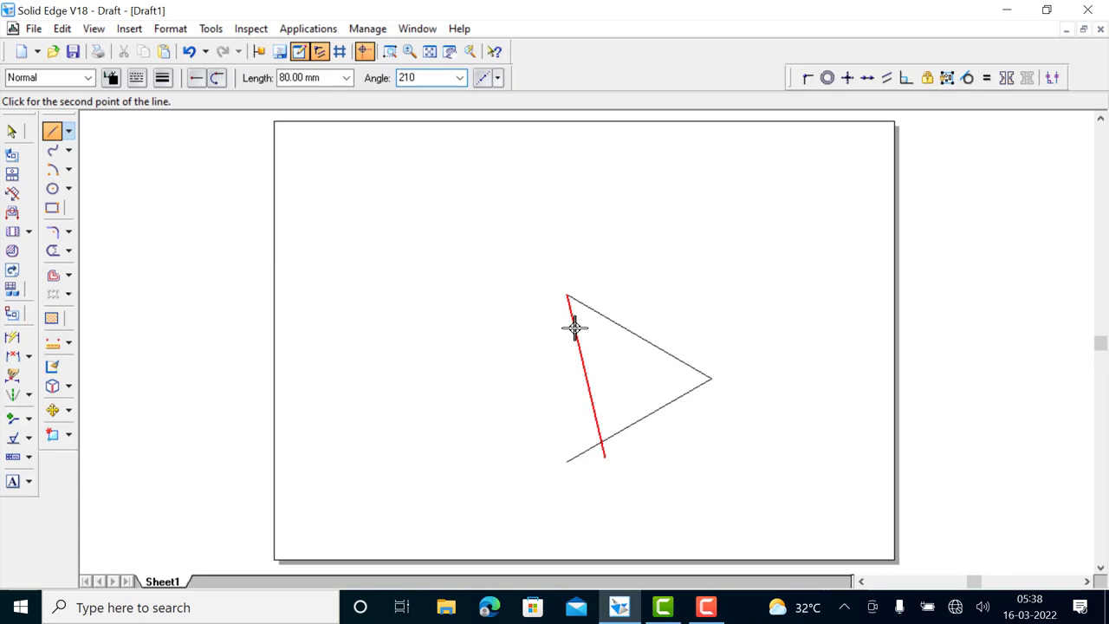
key("Return")
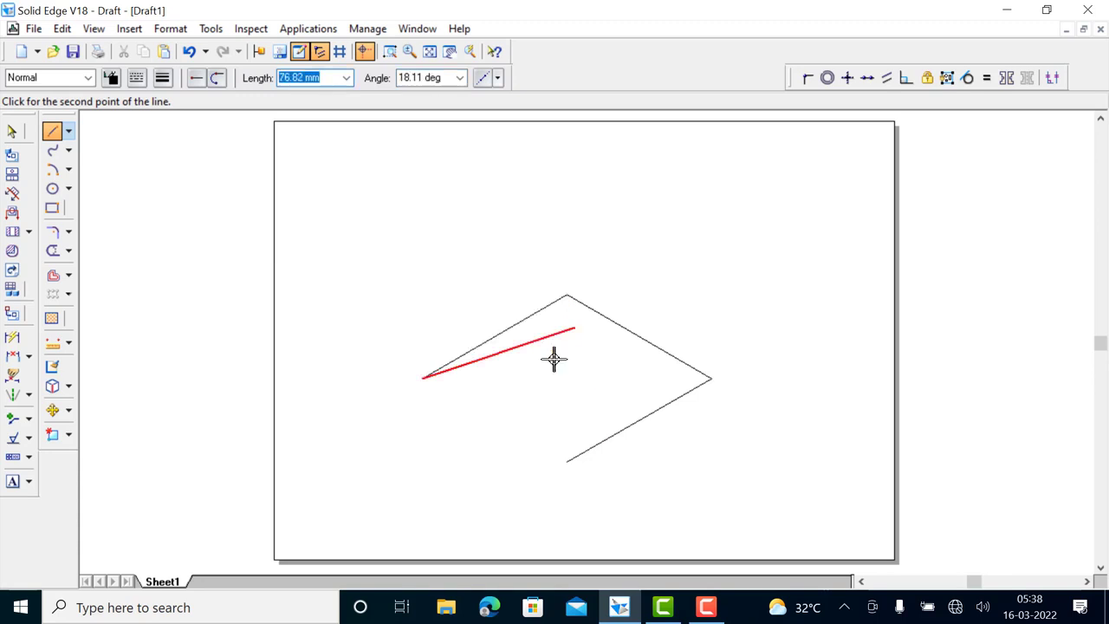
left_click(568, 460)
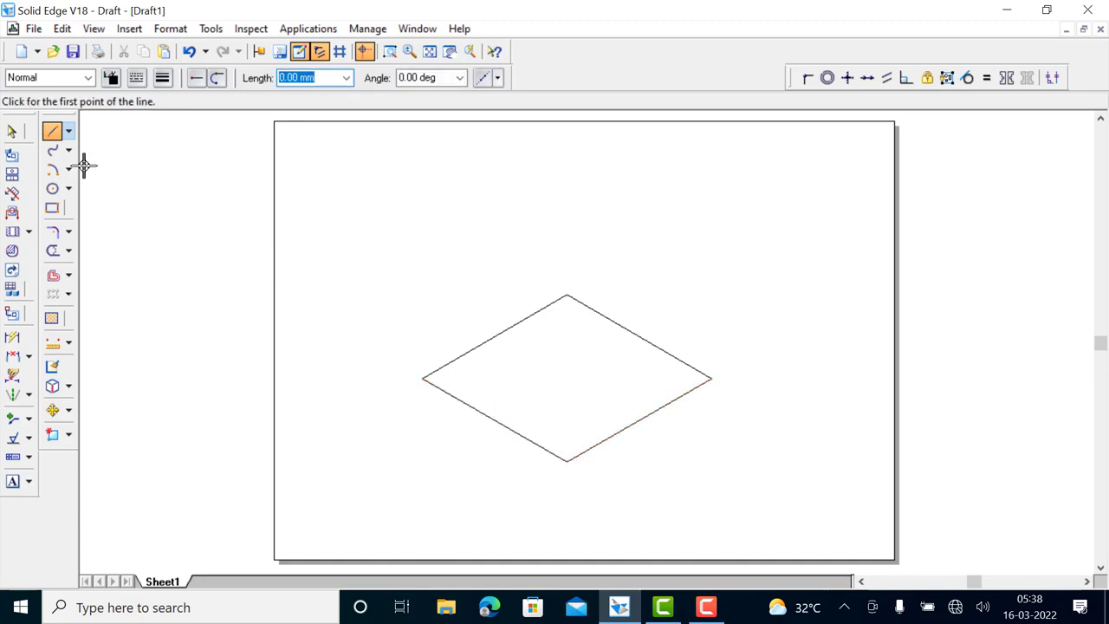
Step: Select the whole rhombus and place a copy of it beside the original, partly beyond the sheet's right edge
left_click(12, 131)
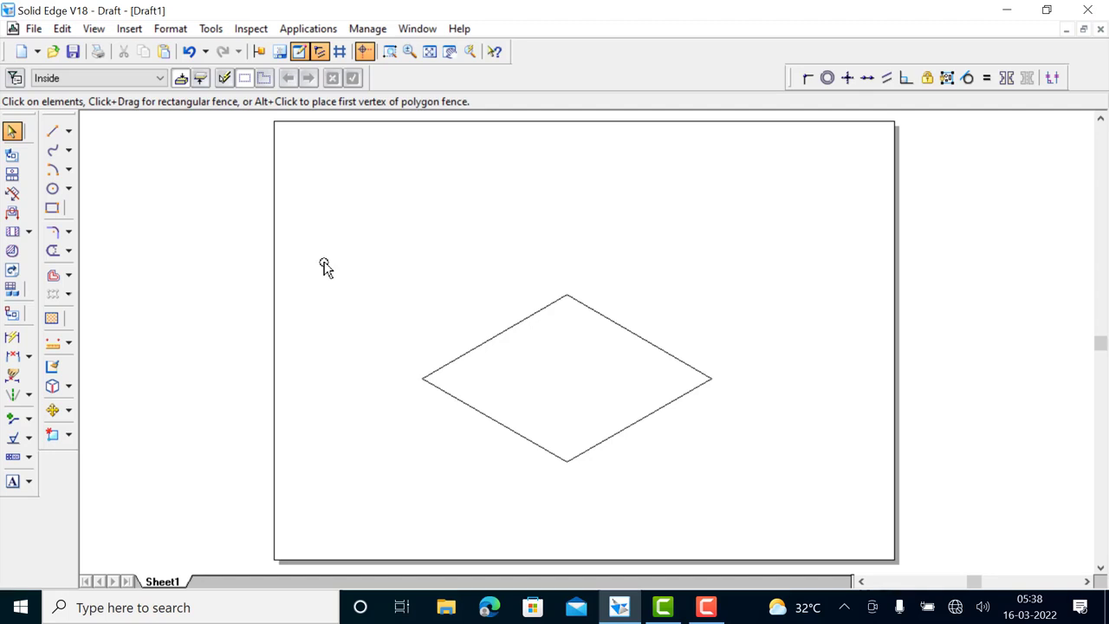
left_click_drag(346, 243, 833, 511)
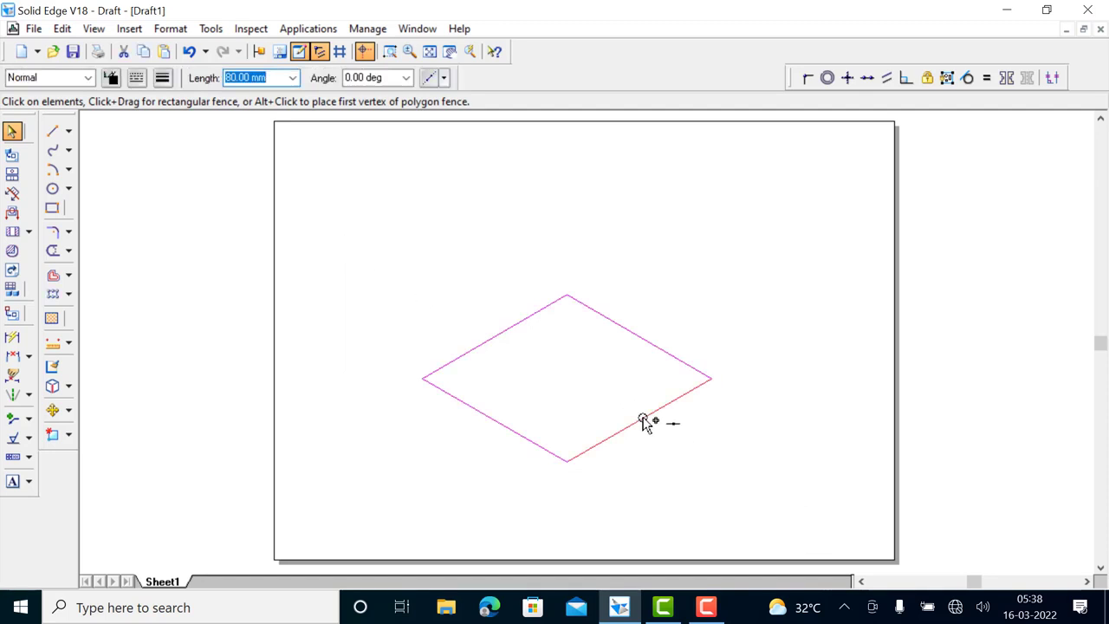
left_click_drag(642, 421, 981, 421)
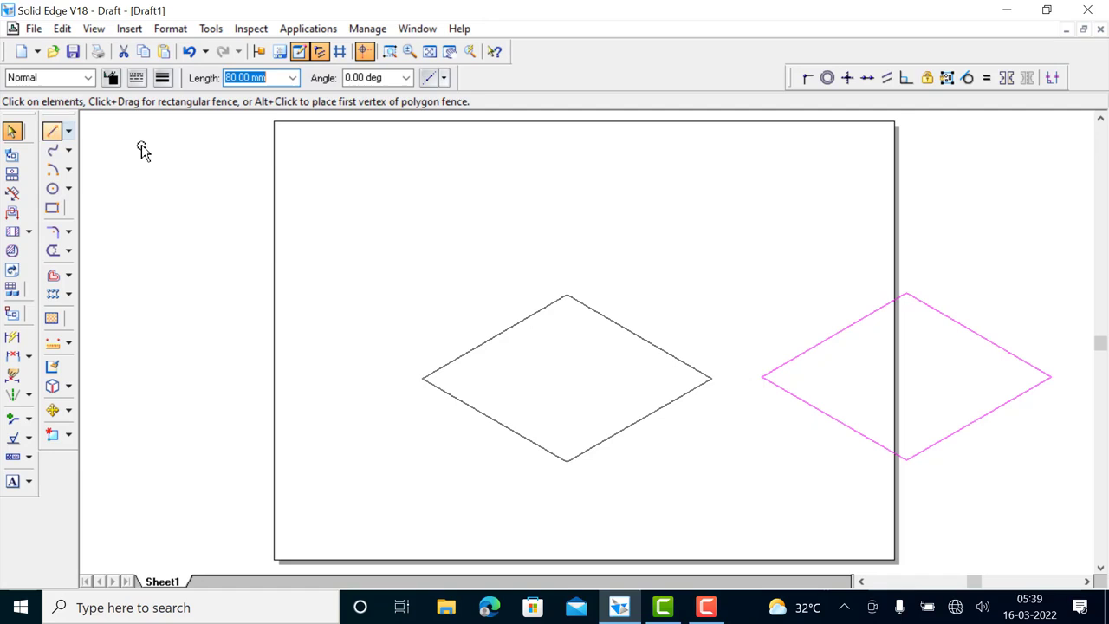
key("Escape")
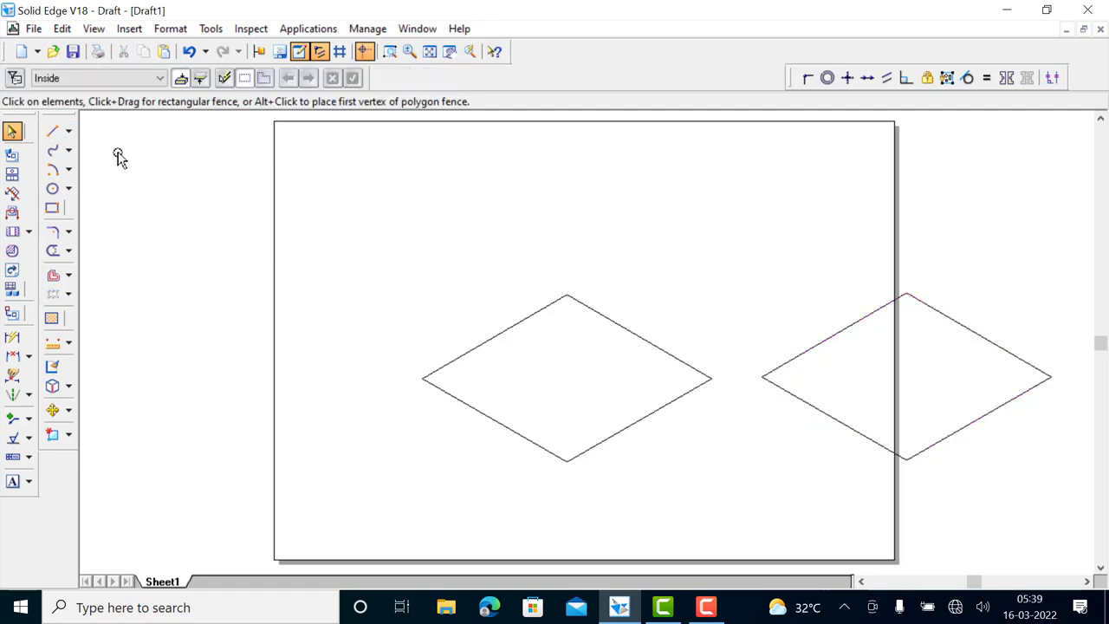
Step: Draw the horizontal and vertical diagonals of the original rhombus between its opposite vertices
left_click(52, 131)
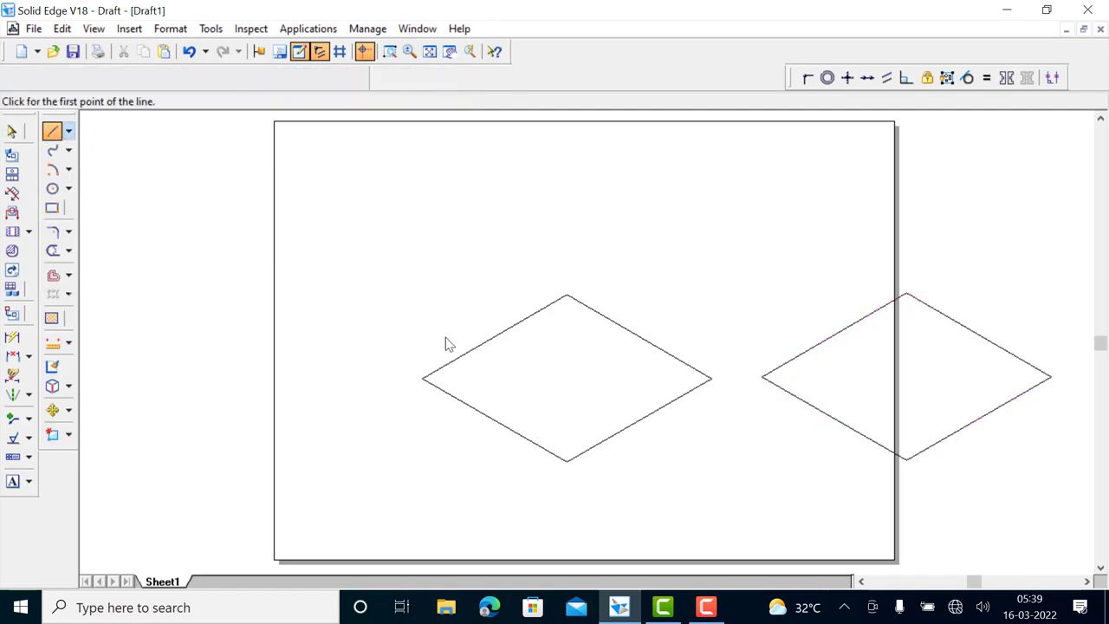
left_click(422, 377)
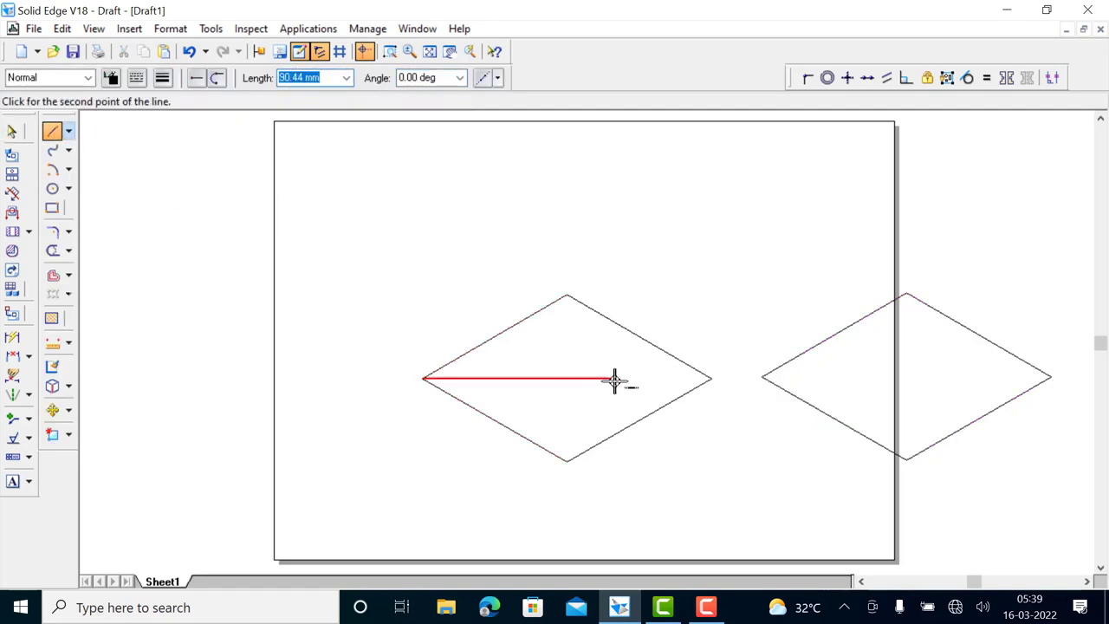
left_click(706, 377)
right_click(485, 309)
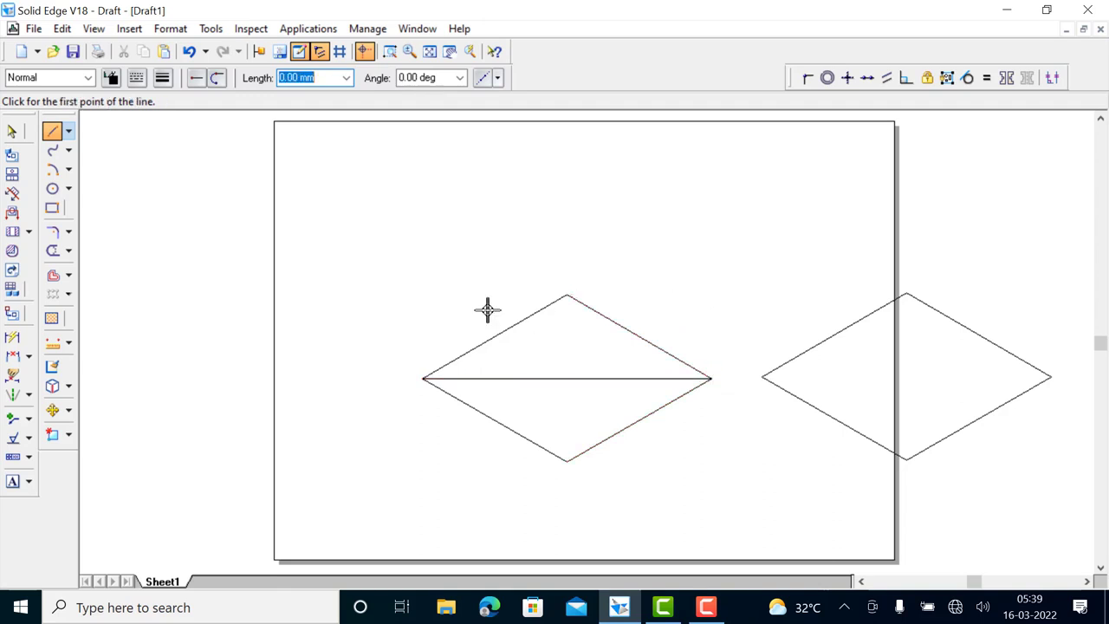
left_click(568, 297)
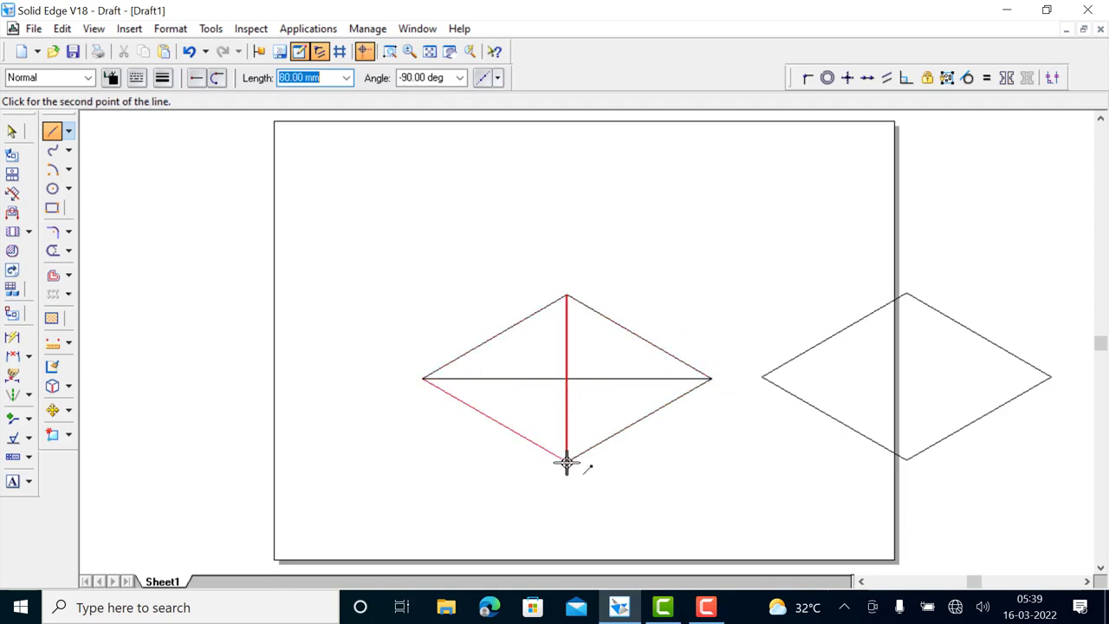
left_click(567, 461)
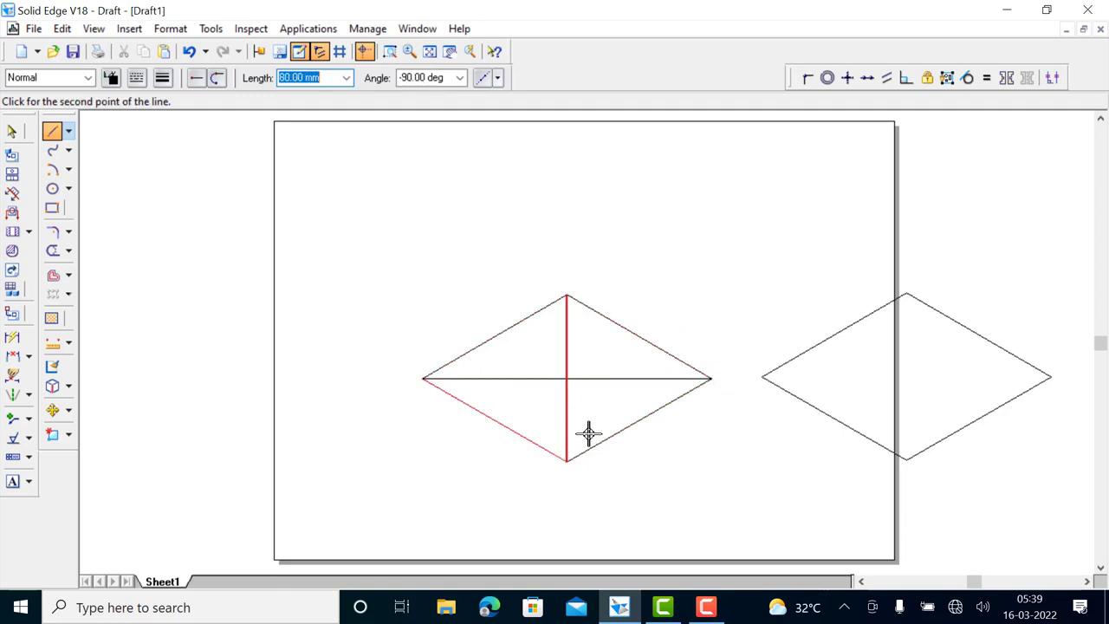
Step: Draw lines from the original rhombus's lower vertex to the midpoints of its upper-right and upper-left sides
left_click(639, 333)
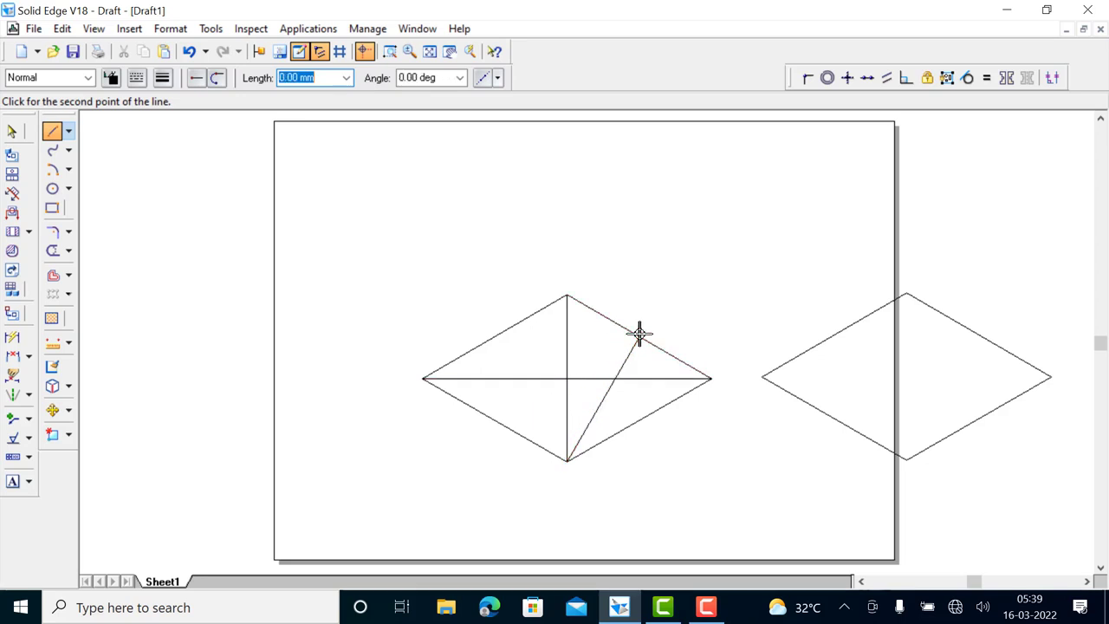
key("Escape")
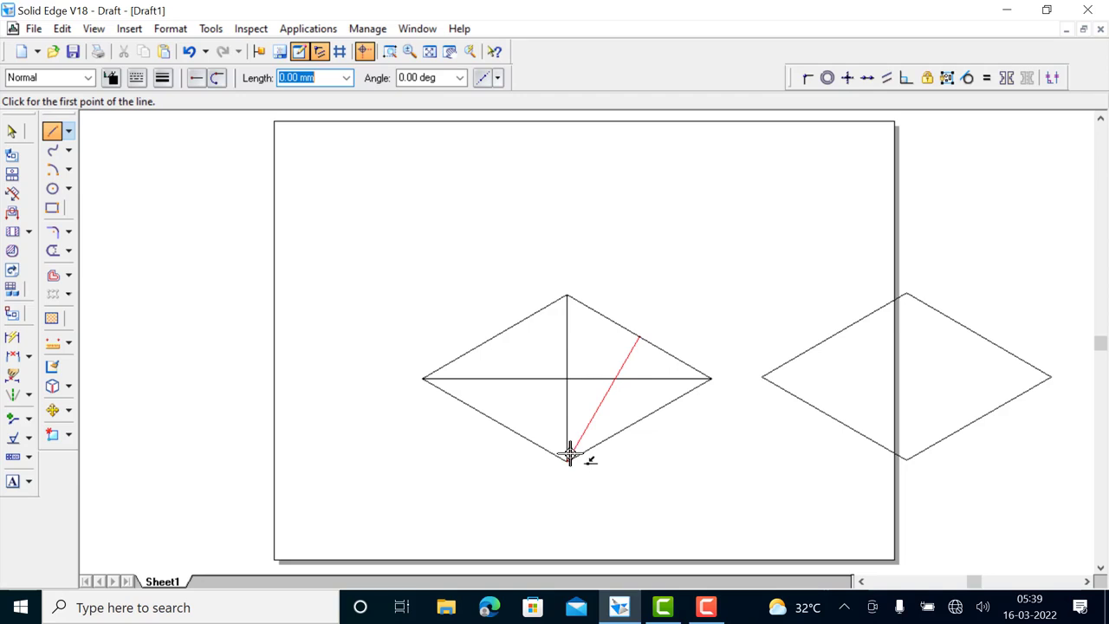
left_click(566, 460)
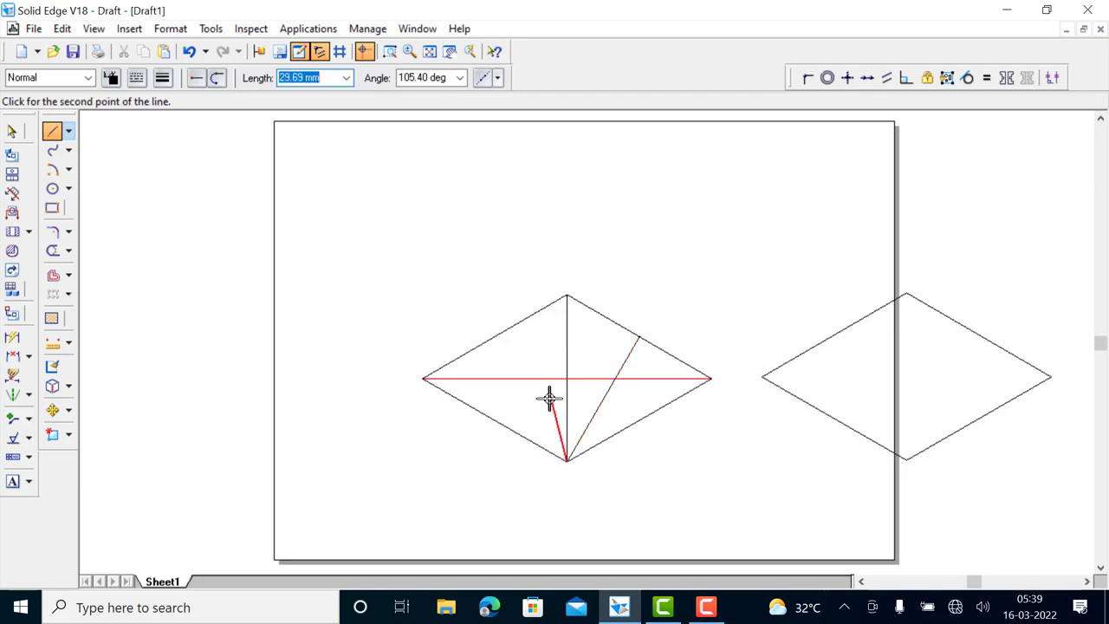
left_click(495, 333)
right_click(453, 272)
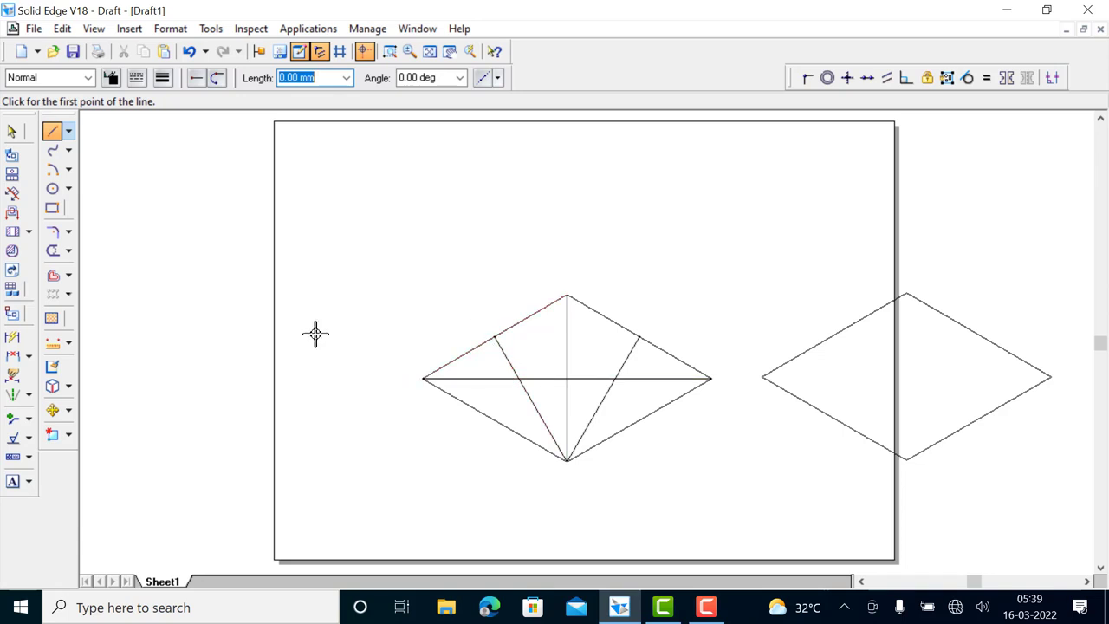
Step: Draw a centre-point arc around the left intersection on the horizontal diagonal, from the upper-left side's midpoint to the lower-left side's midpoint
left_click(52, 170)
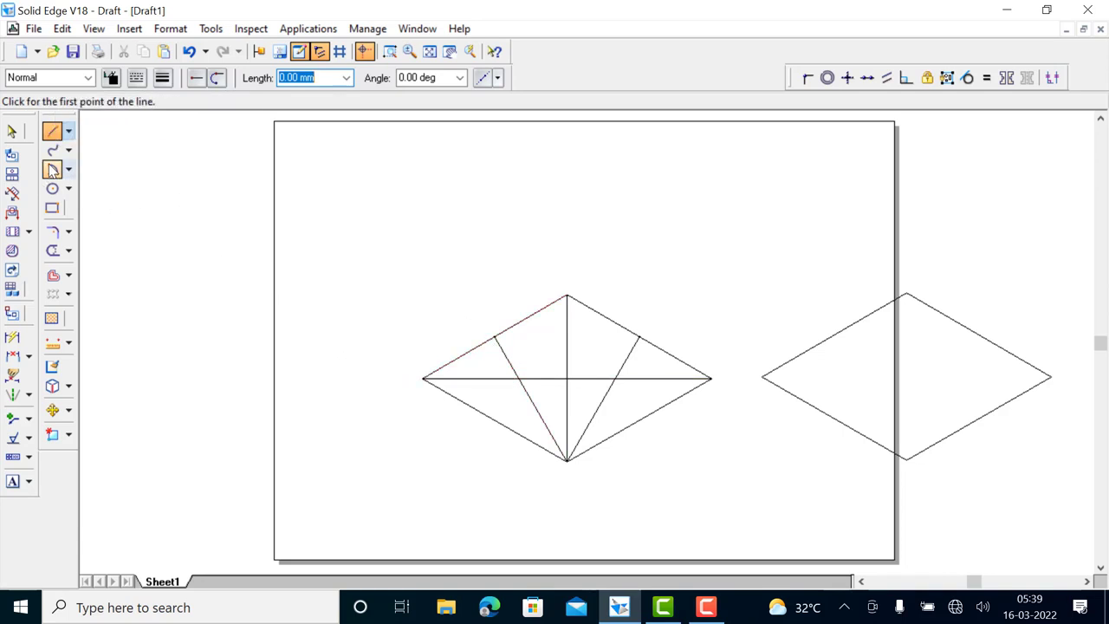
left_click(517, 378)
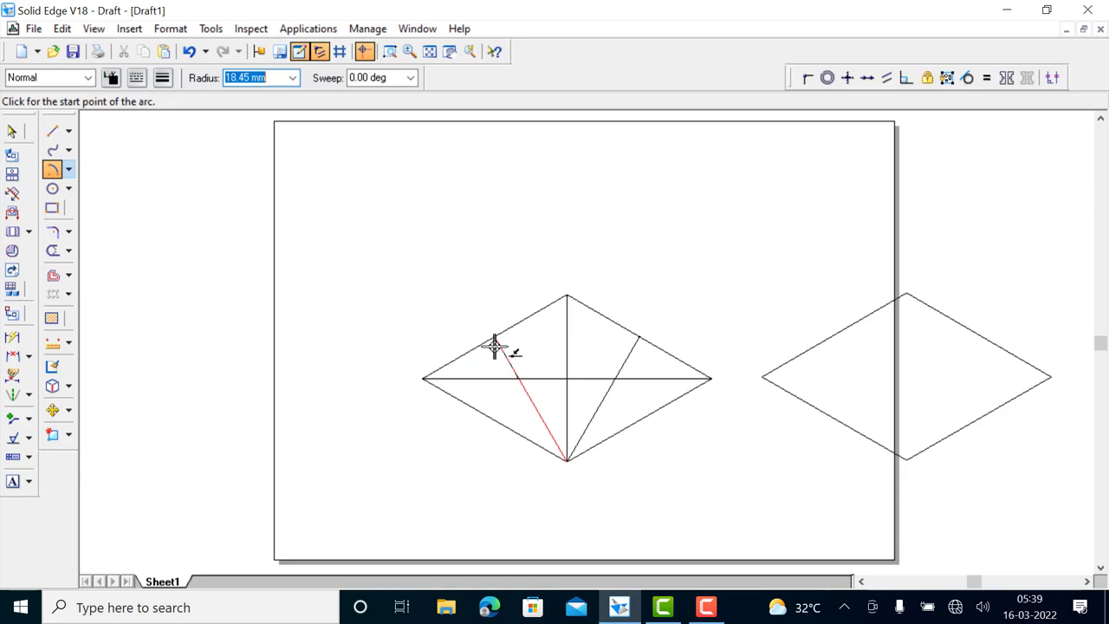
left_click(494, 338)
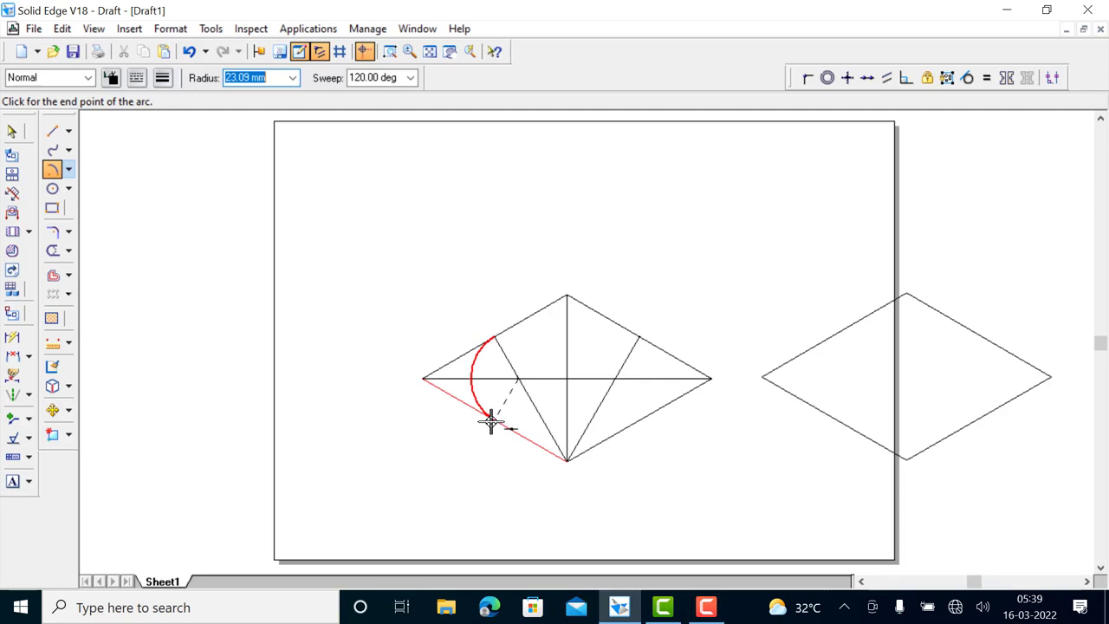
left_click(490, 420)
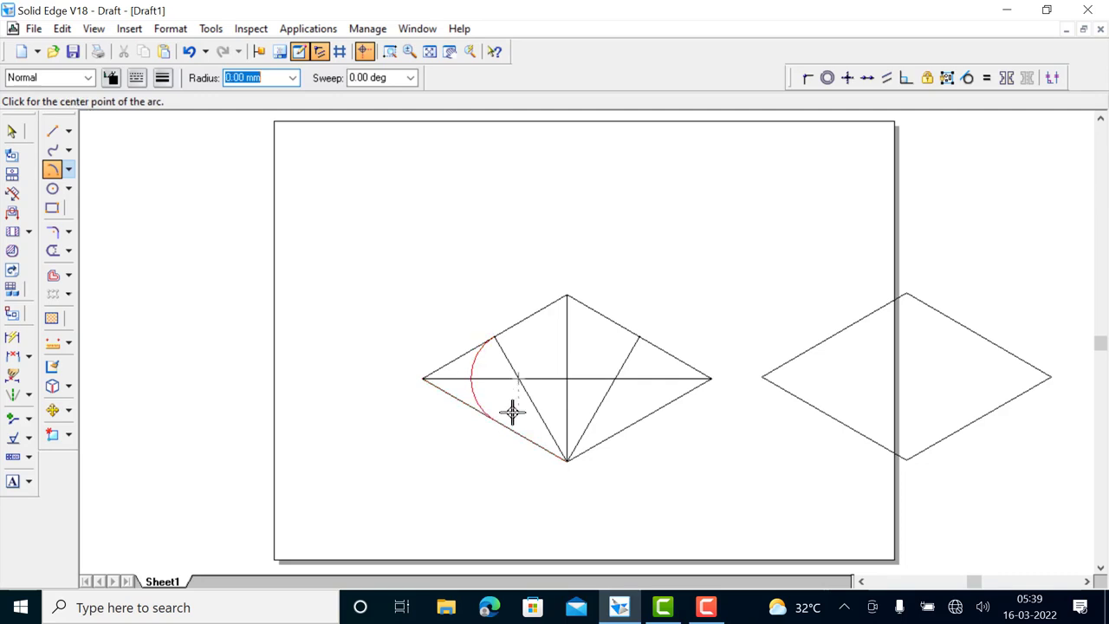
Step: Draw the matching arc around the right intersection on the horizontal diagonal, from the upper-right side's midpoint to the lower-right side's midpoint
left_click(612, 376)
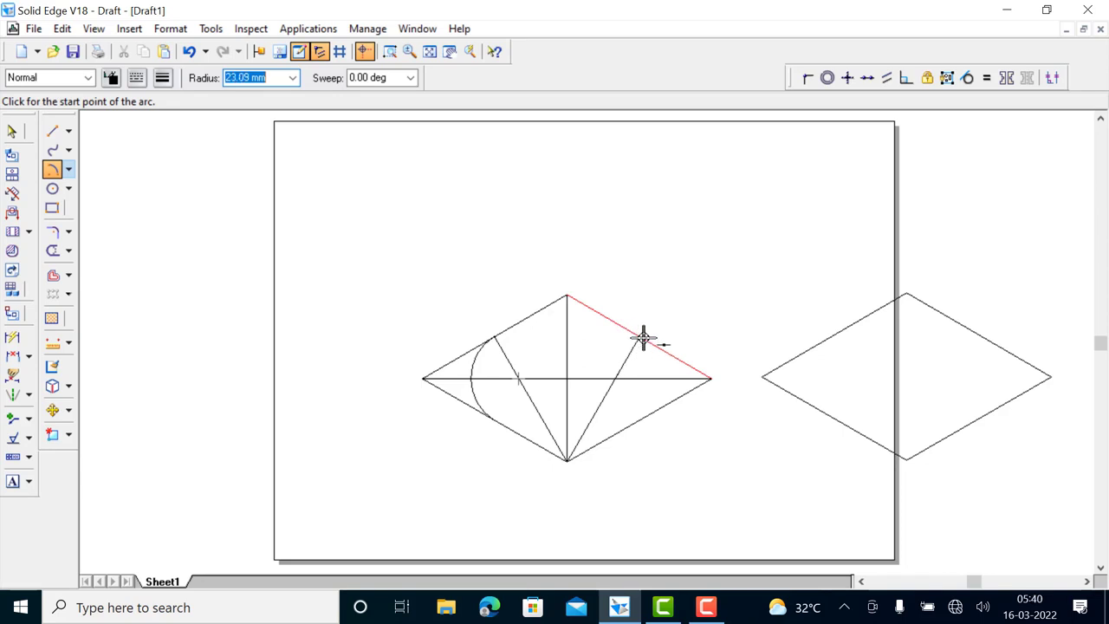
left_click(642, 337)
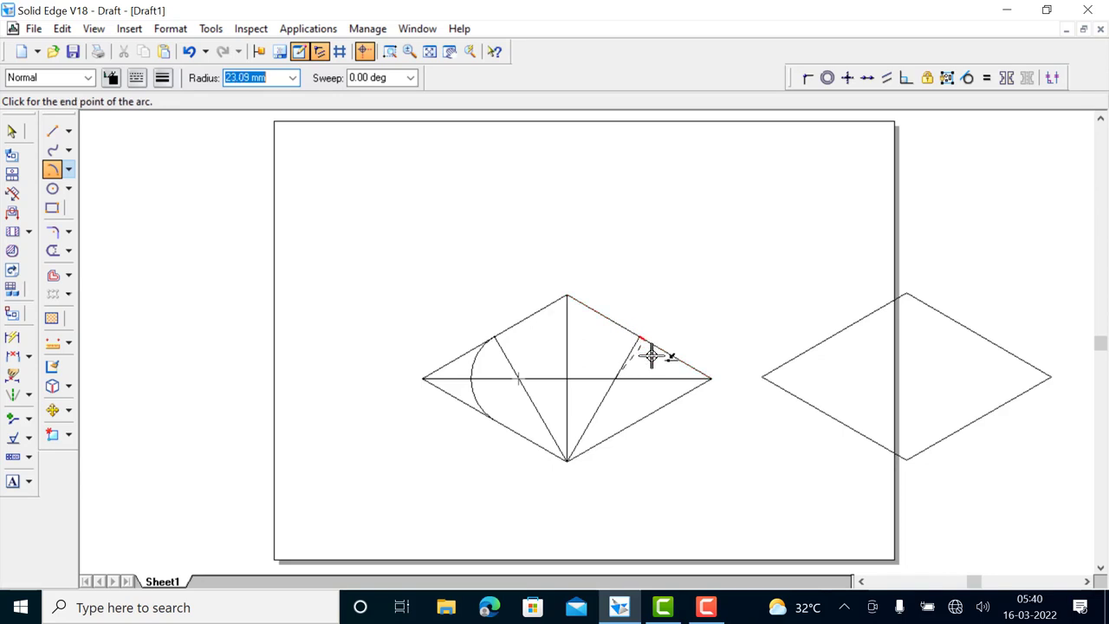
left_click(641, 416)
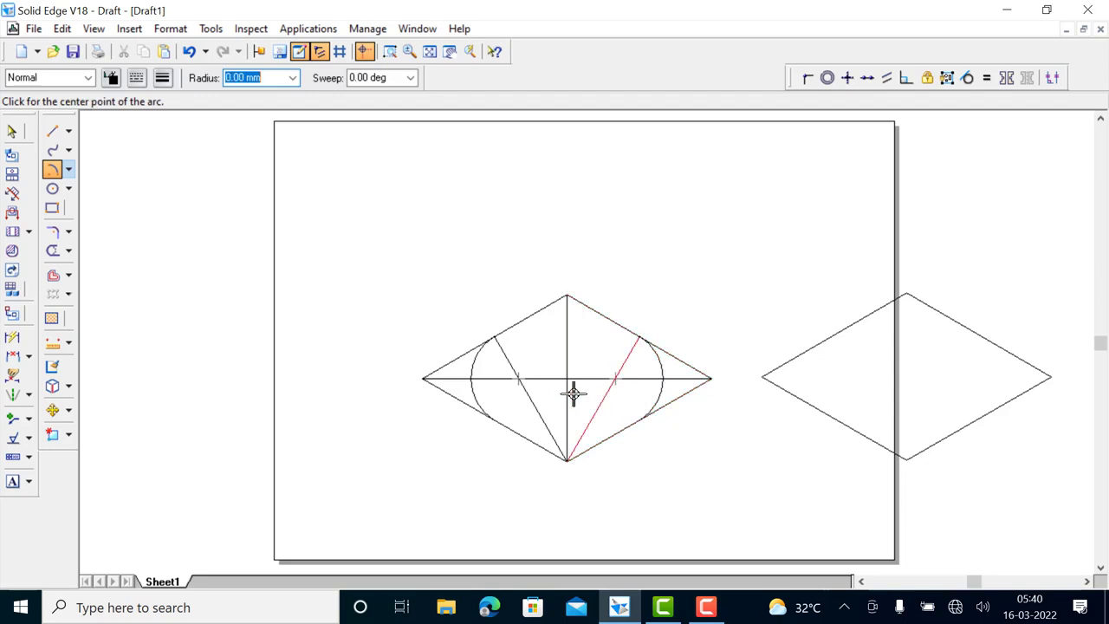
Step: Draw centre-point arcs around the rhombus's lower and upper vertices, joining the two upper side midpoints and the two lower side midpoints respectively
left_click(565, 462)
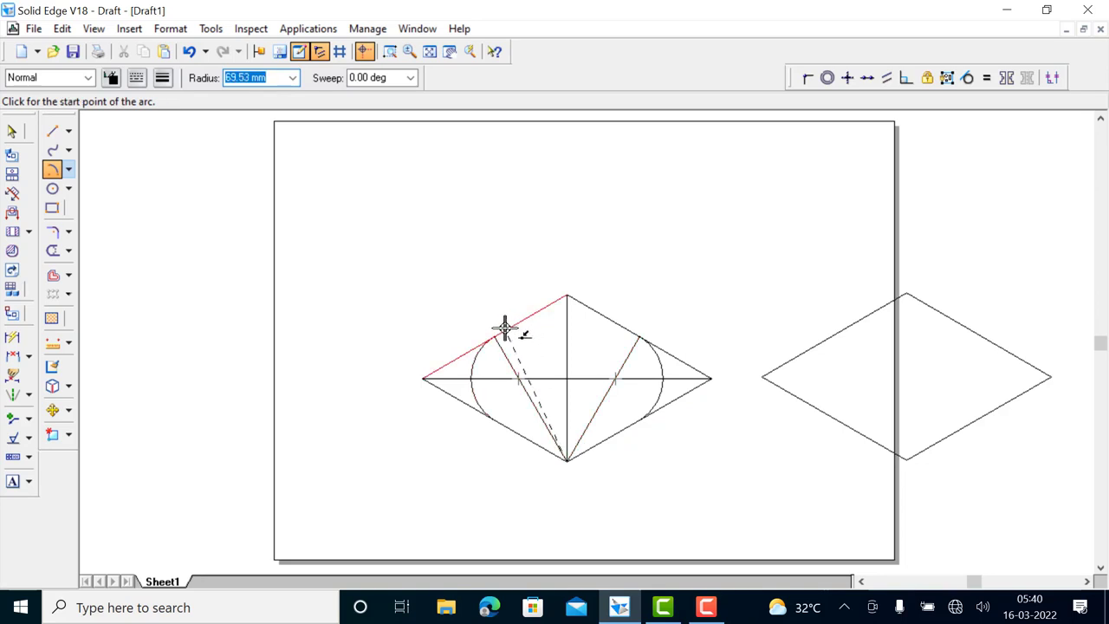
left_click(495, 335)
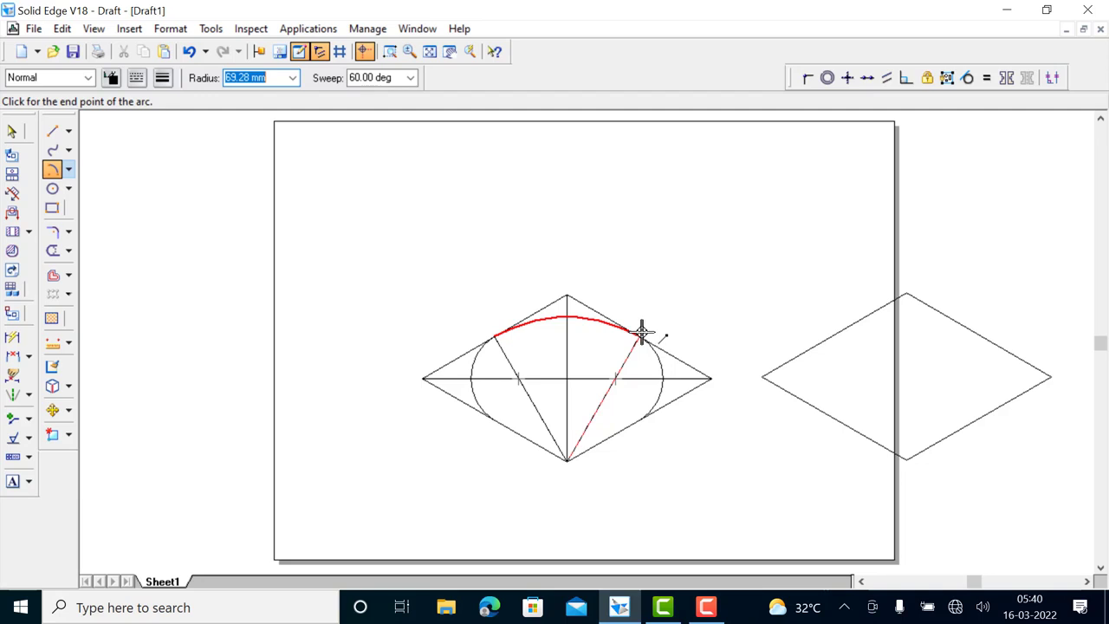
left_click(642, 337)
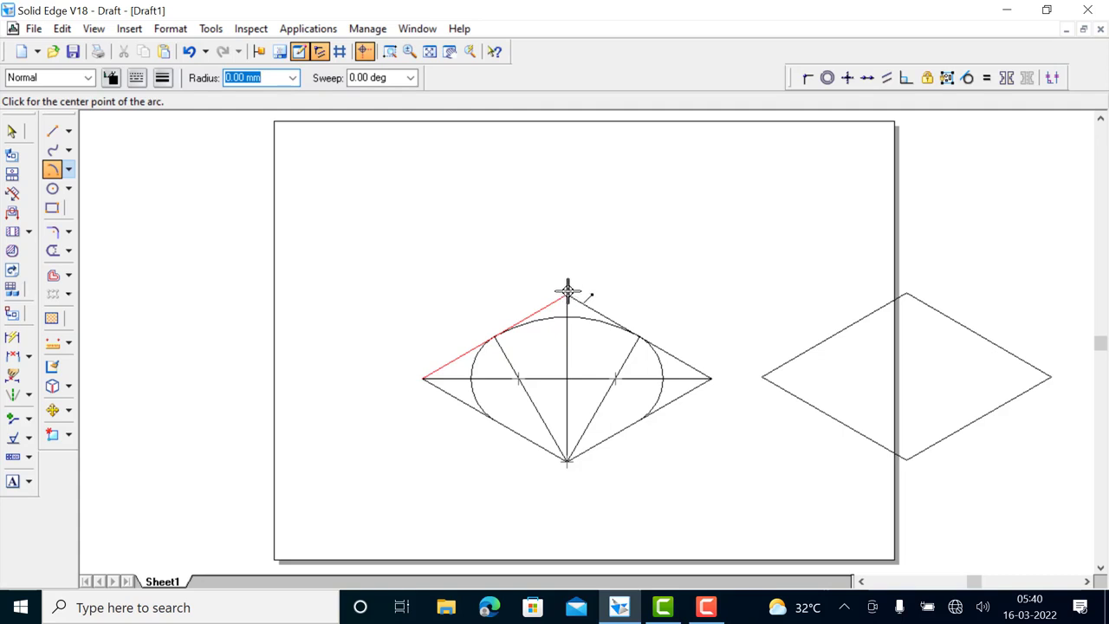
left_click(567, 296)
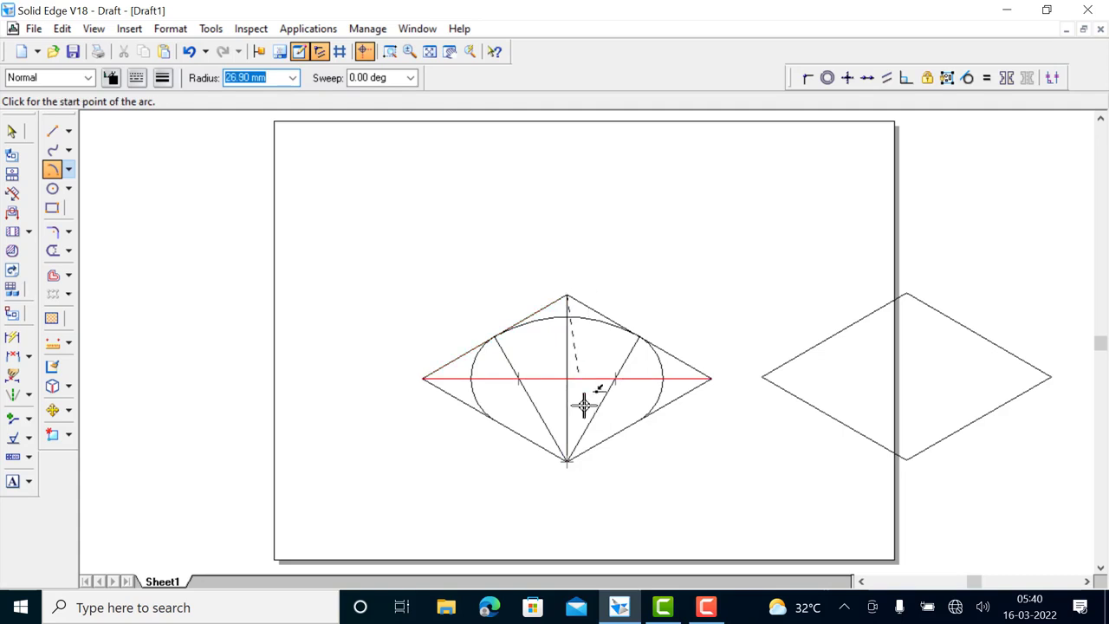
left_click(495, 421)
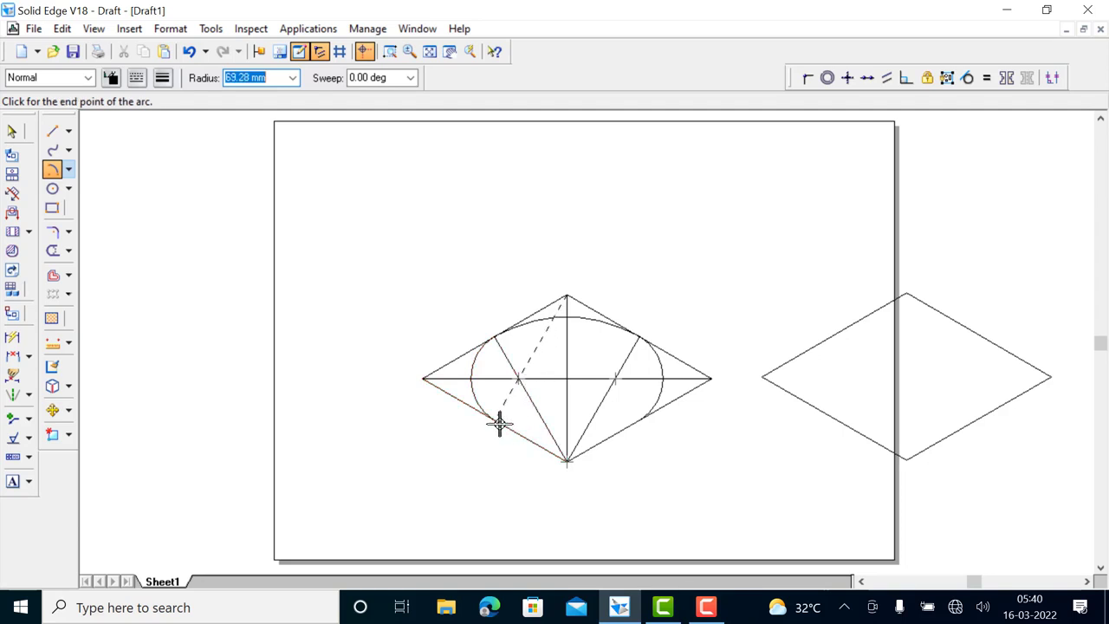
left_click(640, 419)
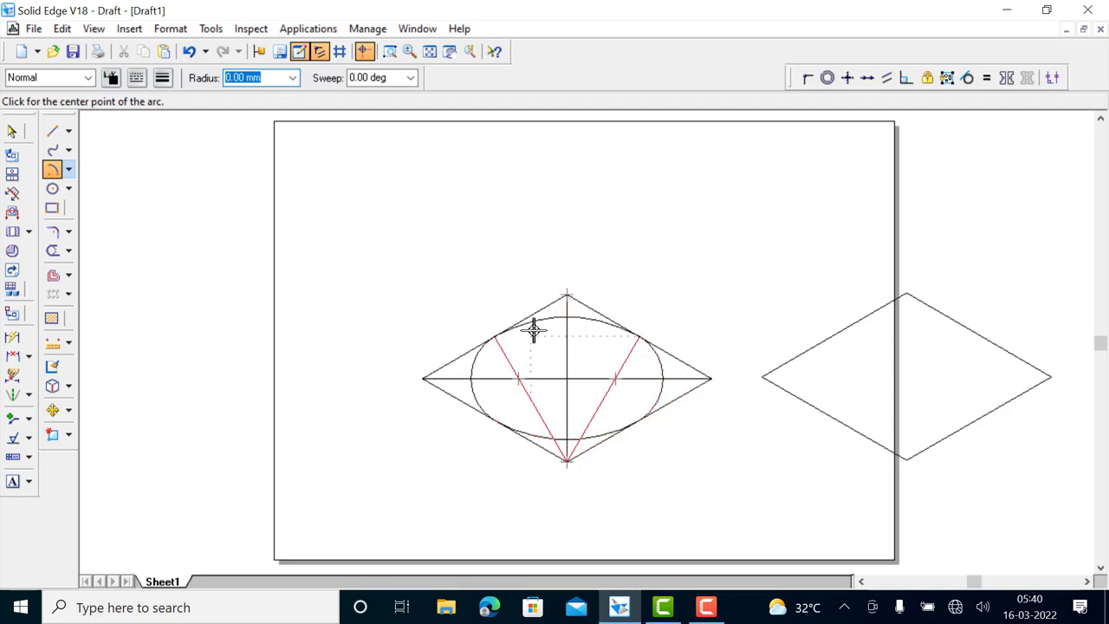
Step: Copy the complete rhombus and isometric circle construction 20 mm vertically upward, using its lower vertex as the base point
left_click(12, 130)
mouse_move(397, 283)
left_mouse_down()
mouse_move(438, 332)
mouse_move(728, 507)
left_mouse_up()
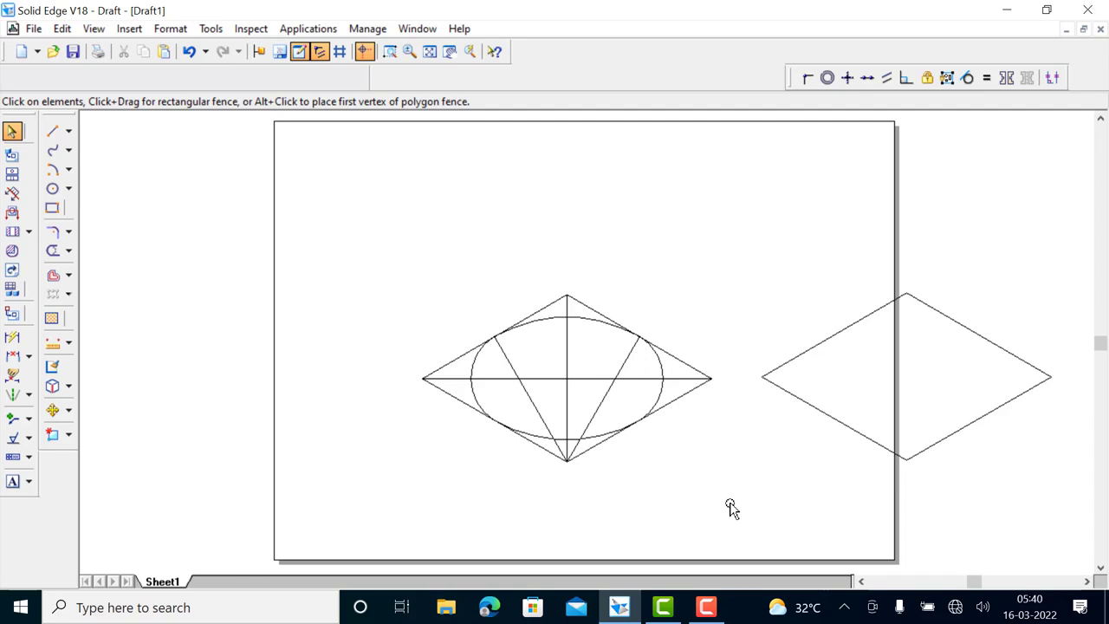
left_click(52, 409)
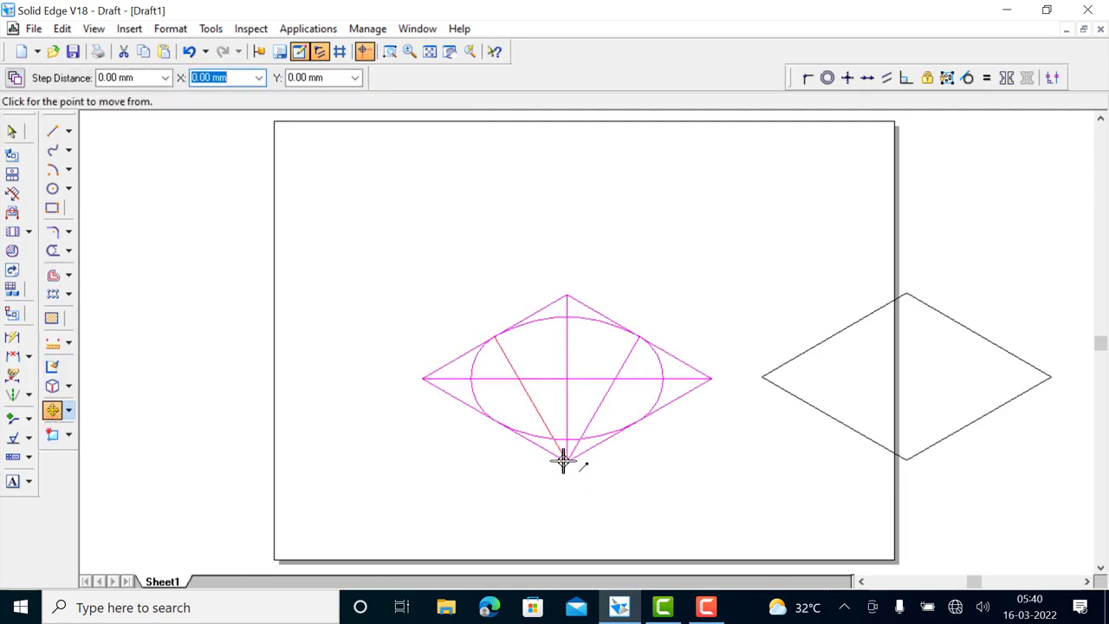
left_click(563, 460)
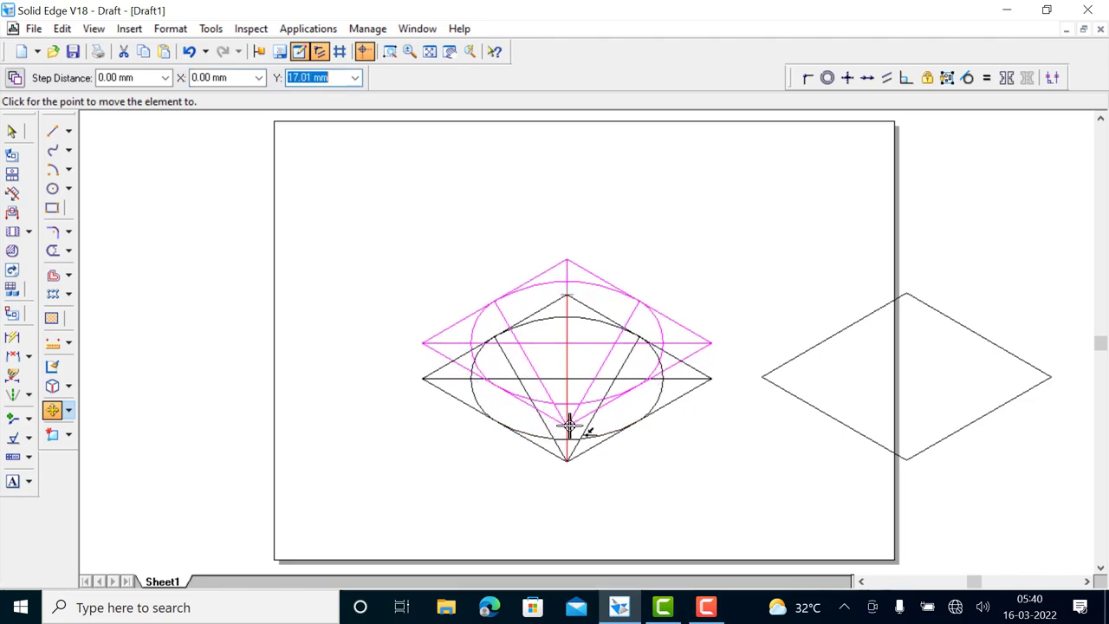
key("Tab")
type("2")
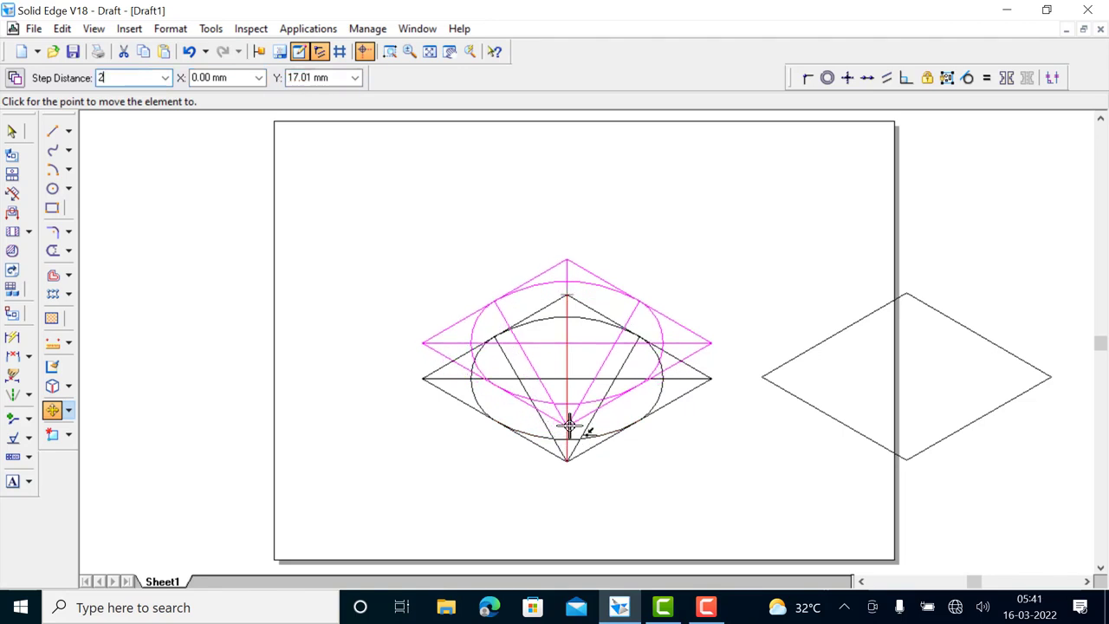
key("Tab")
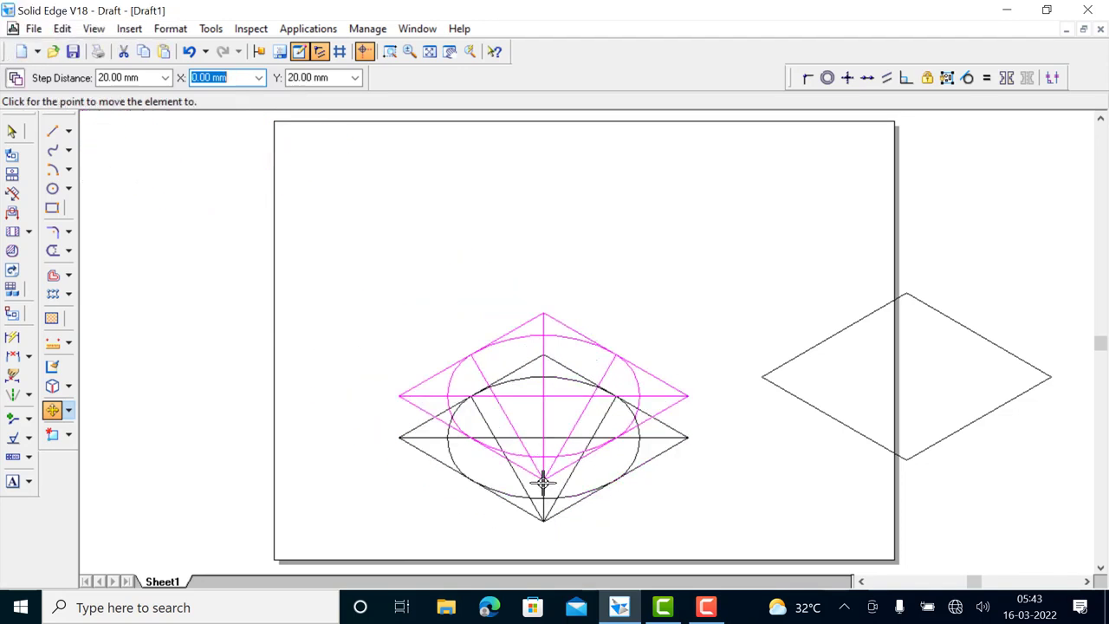
left_click(543, 483)
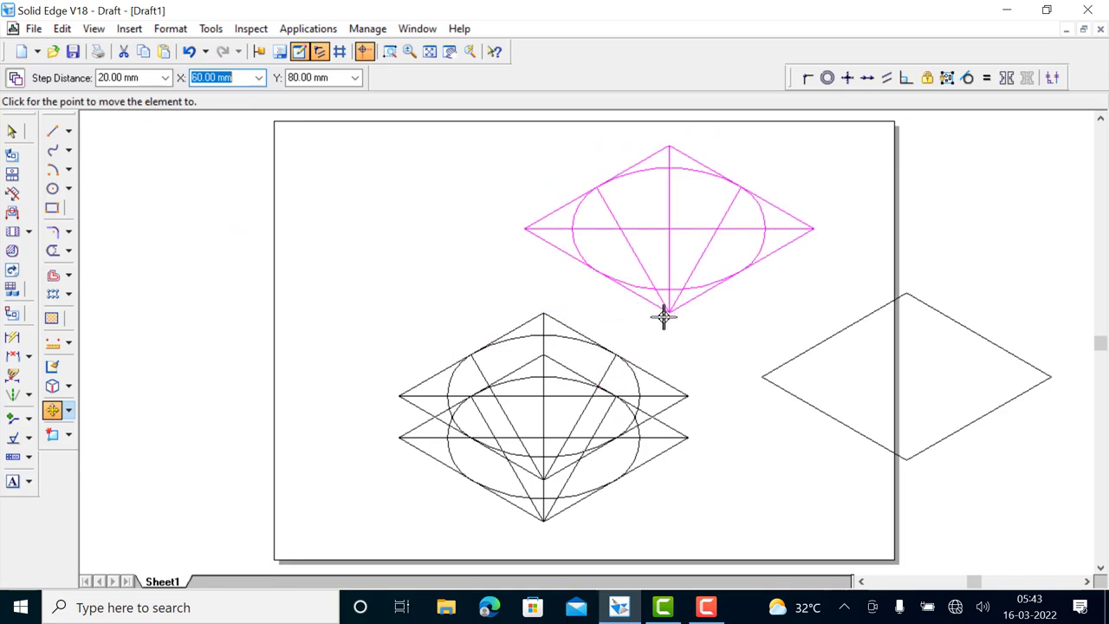
key("Escape")
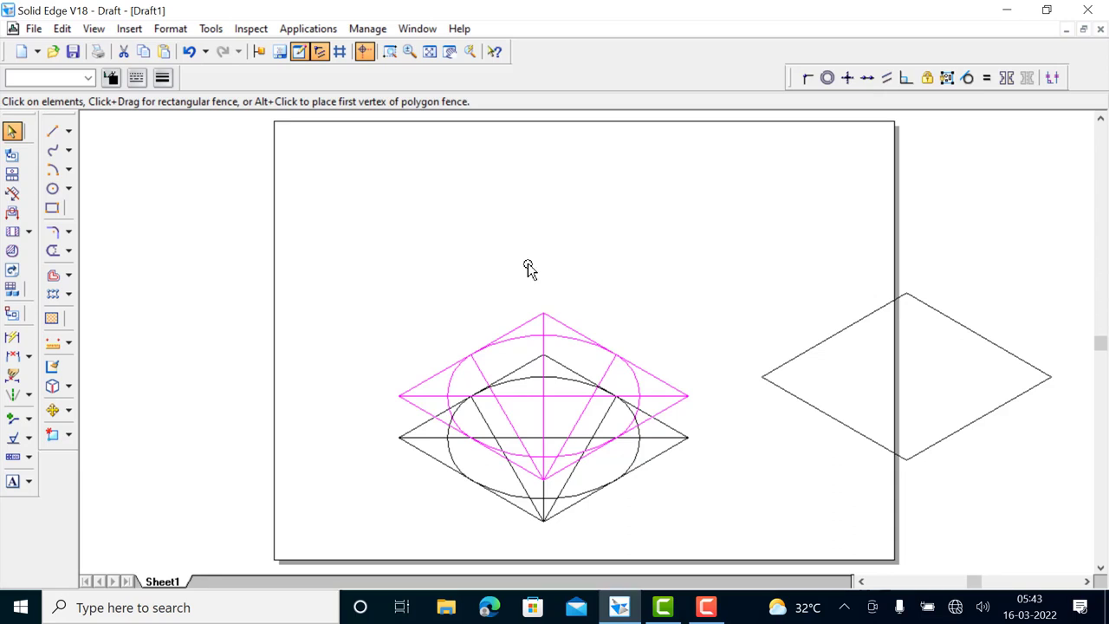
Step: Scale the upper copy by a factor of 60/80 about the intersection of its diagonals
left_click(68, 410)
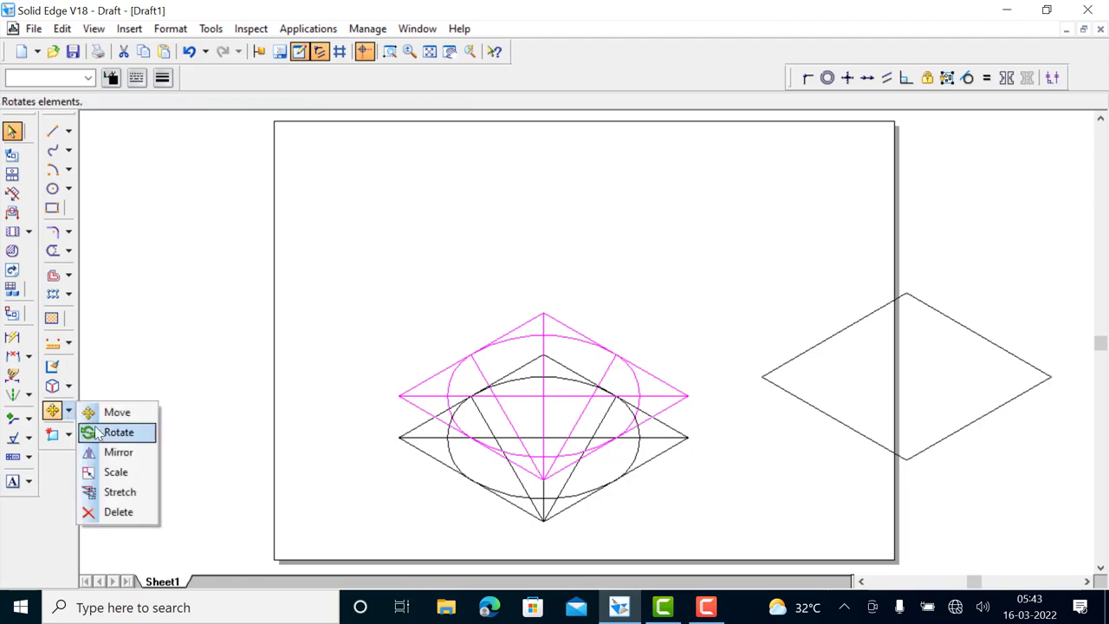
left_click(116, 472)
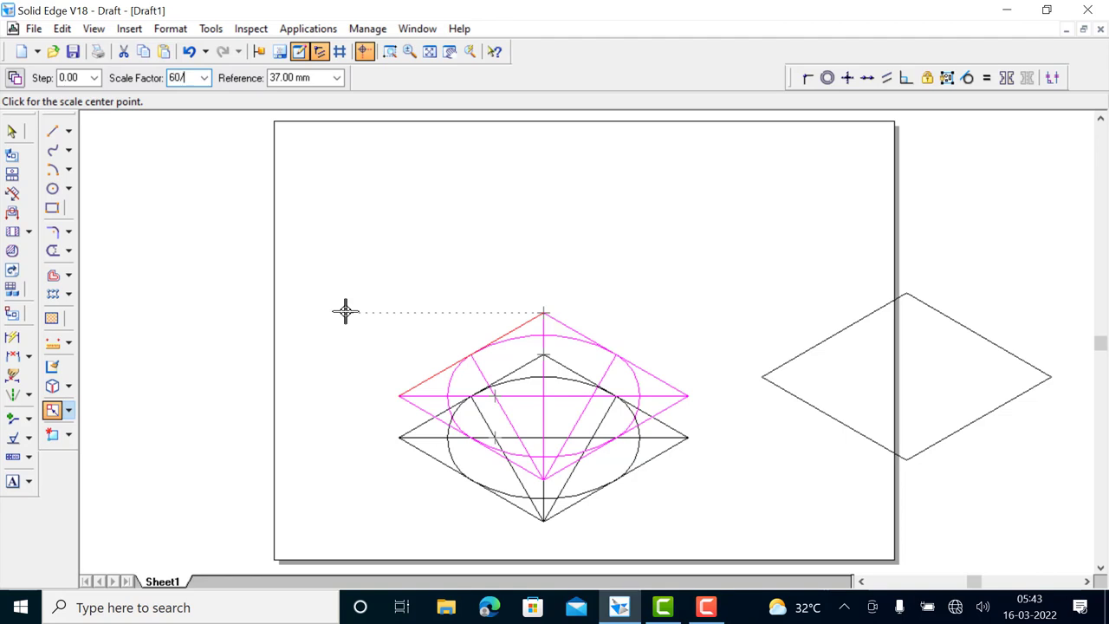
type("0")
key("Tab")
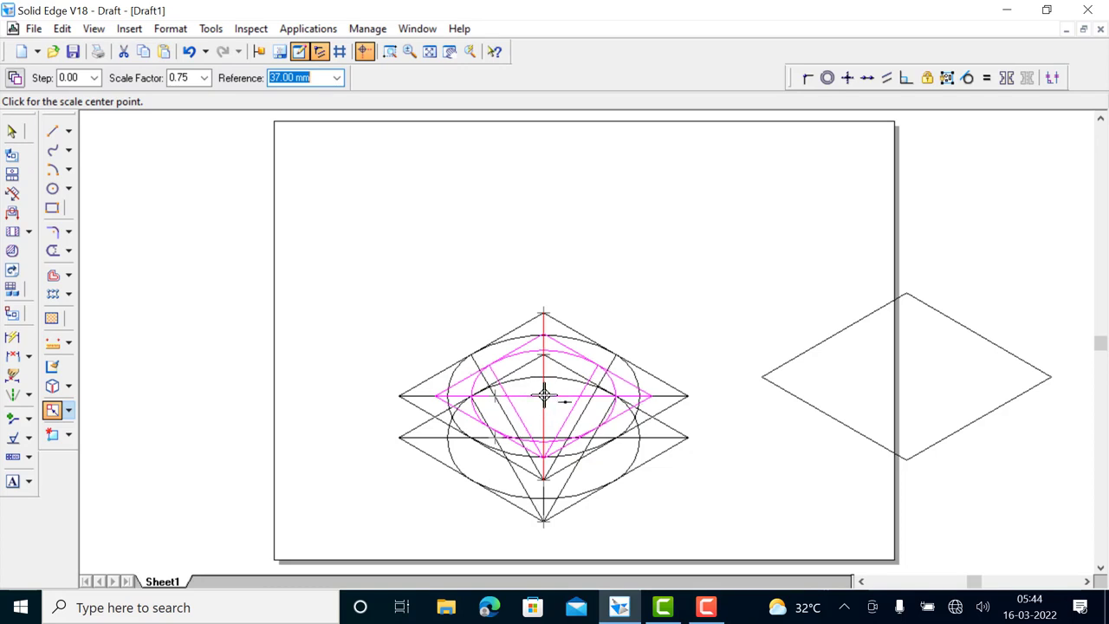
left_click(544, 395)
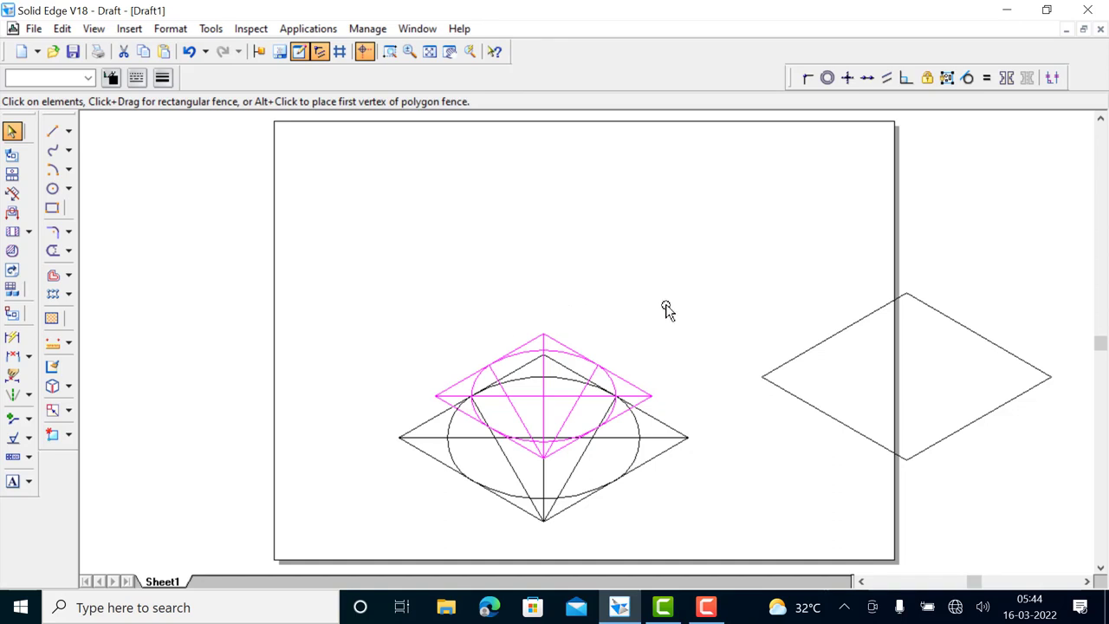
Step: Check the length of the scaled rhombus's upper-right side
left_click(663, 313)
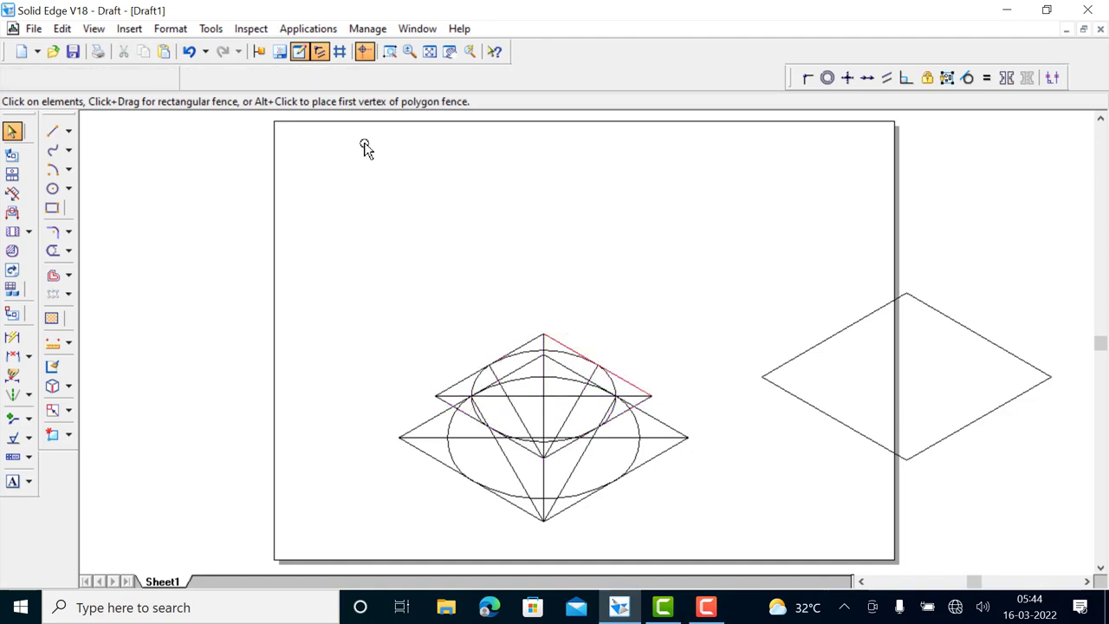
left_click(608, 327)
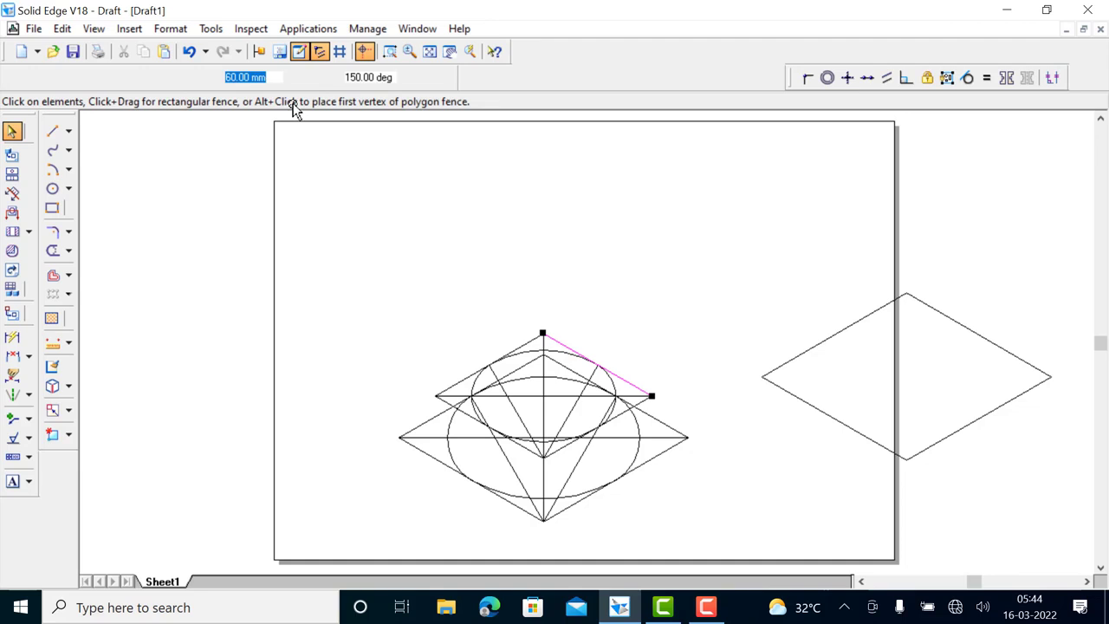
left_click(633, 281)
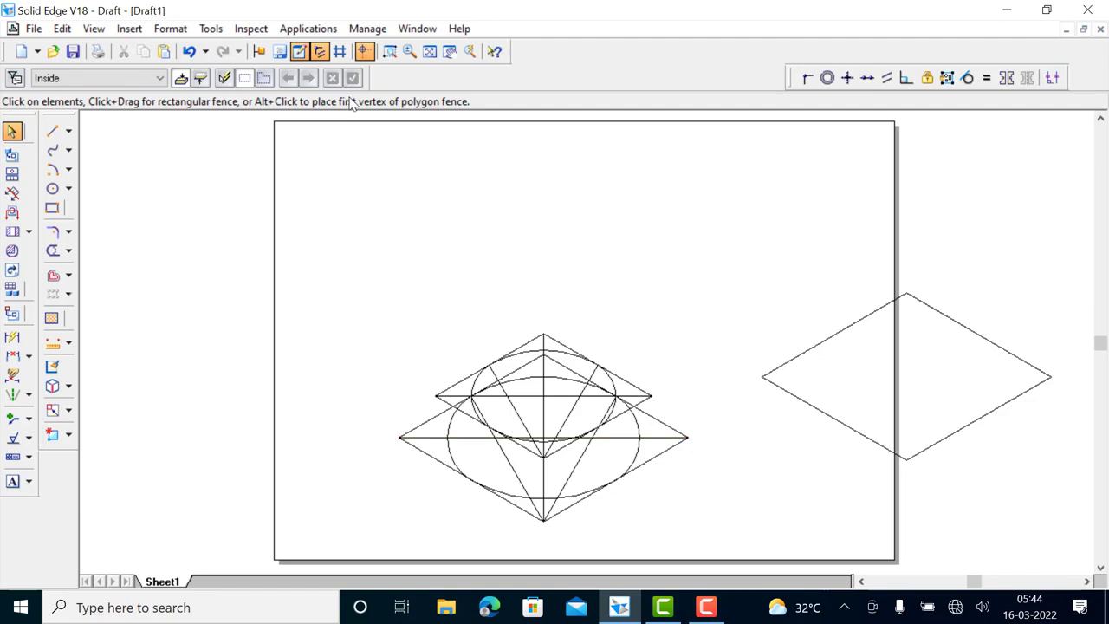
Step: Draw a tangent line joining the left arc of the small upper isometric circle to the left arc of the large lower one
left_click(393, 52)
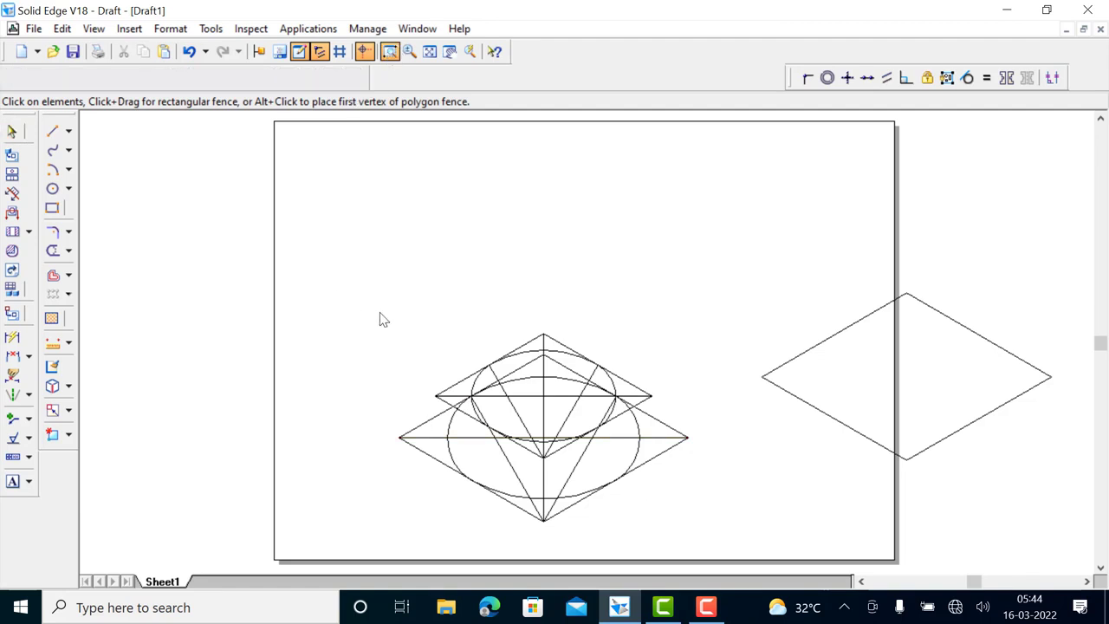
left_click_drag(383, 313, 698, 531)
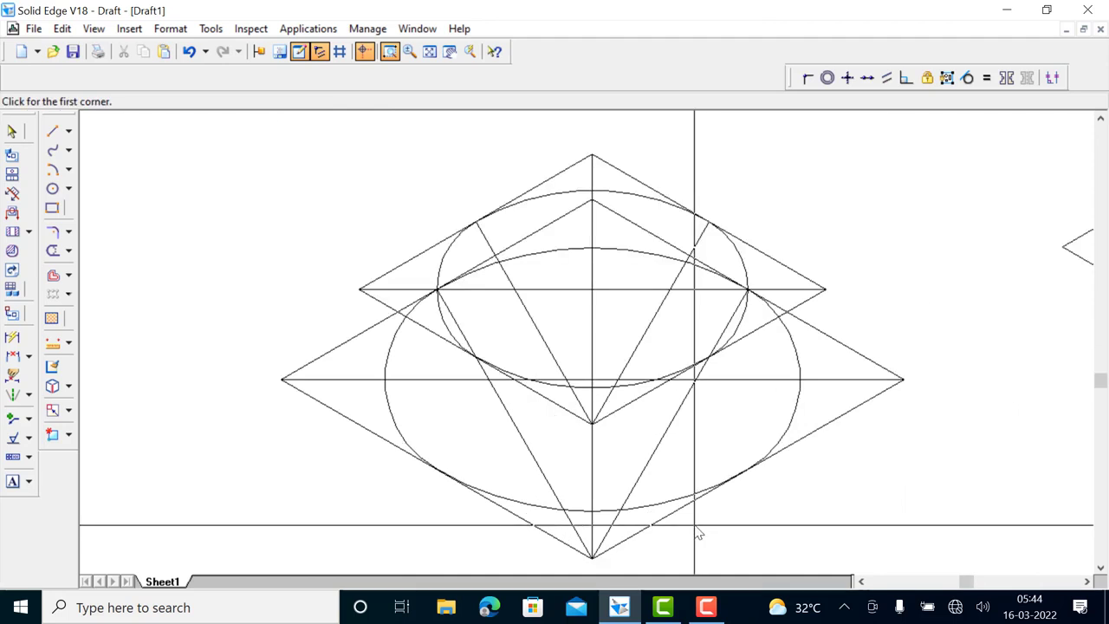
key("Escape")
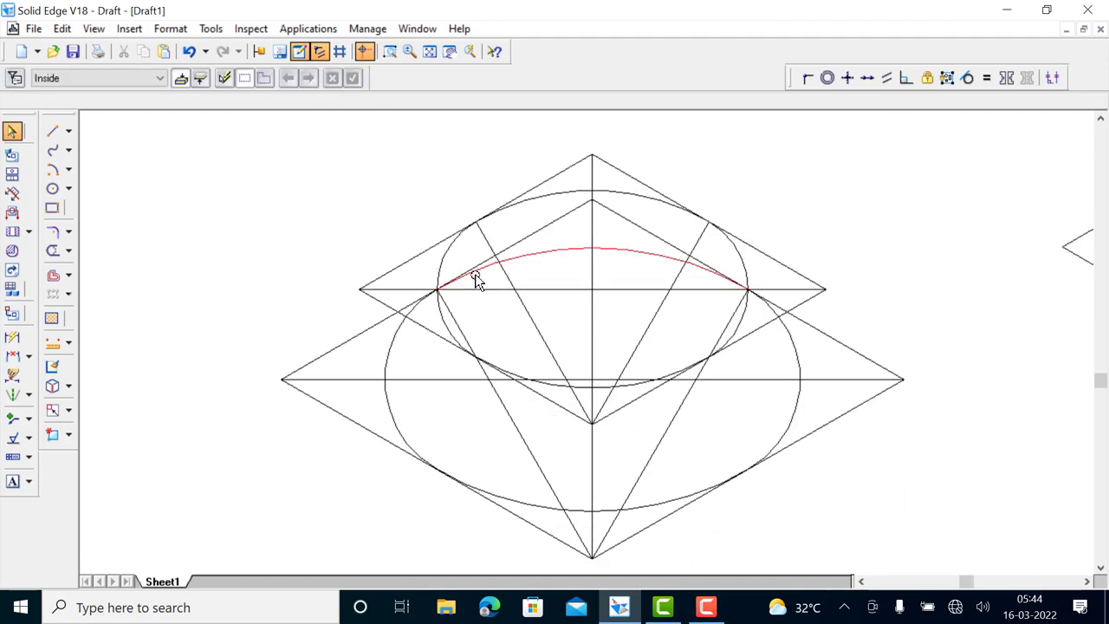
left_click(52, 131)
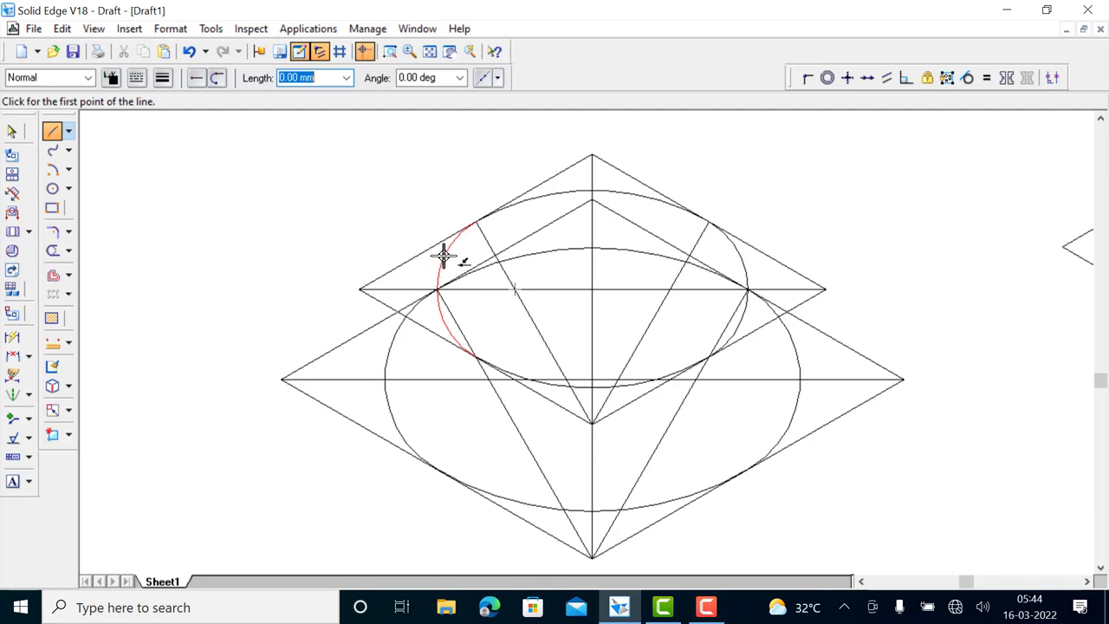
left_click(433, 262)
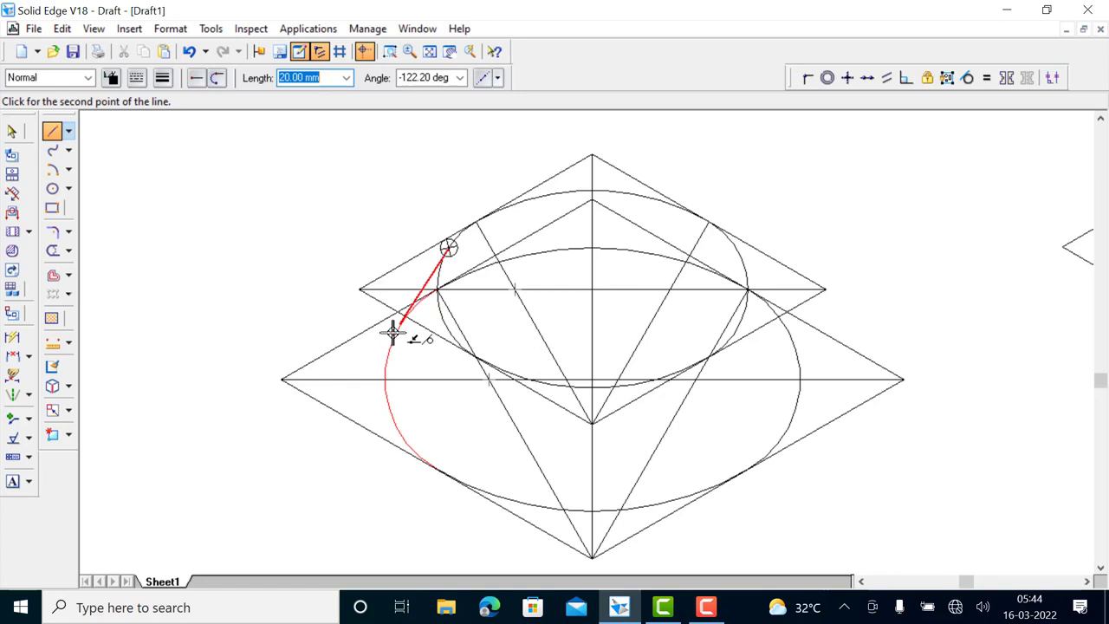
left_click(392, 325)
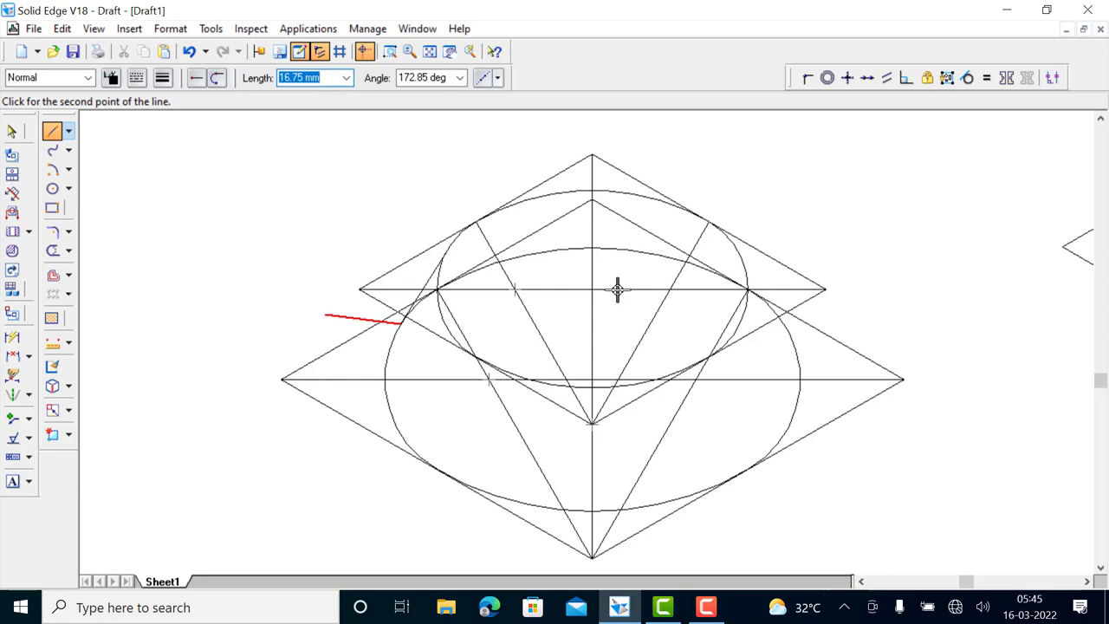
key("Escape")
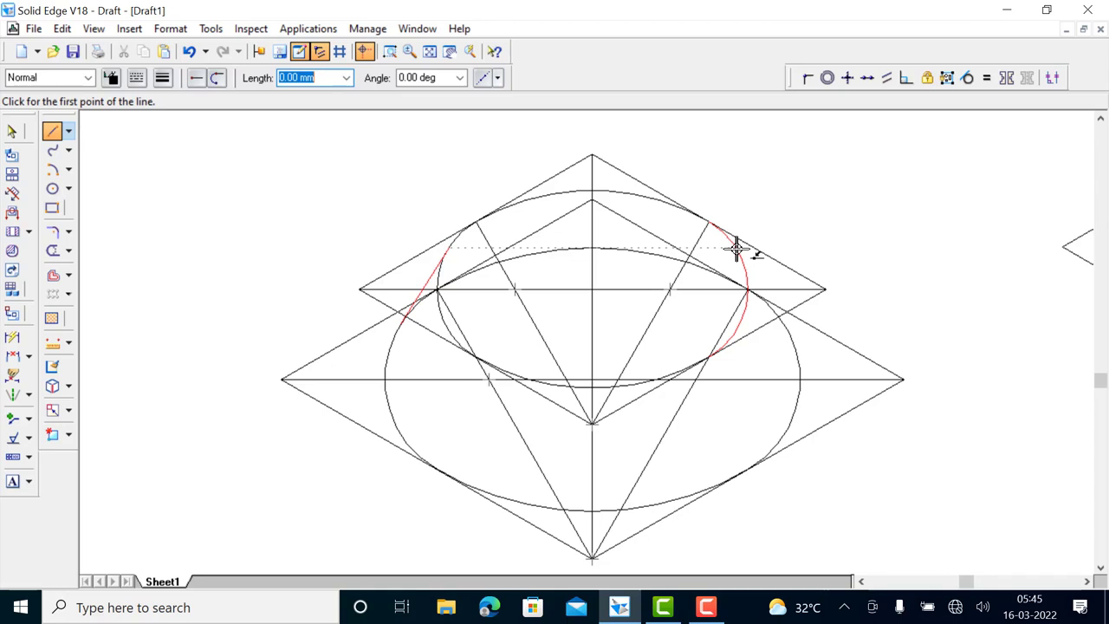
Step: Draw the matching tangent line between the right arcs of the upper and lower isometric circles
left_click(735, 249)
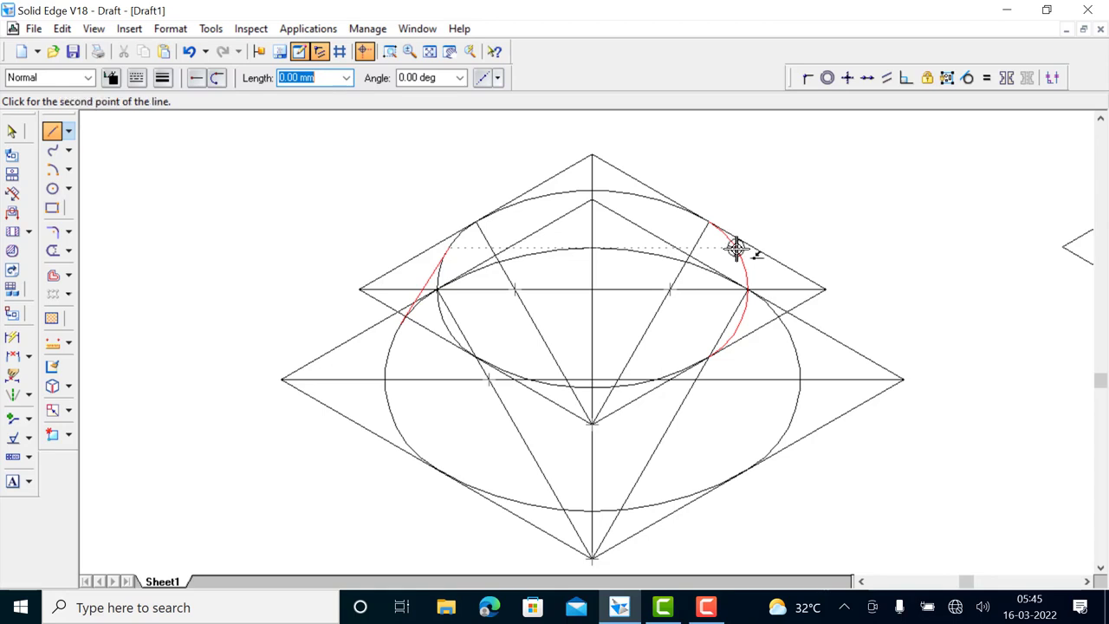
left_click(788, 322)
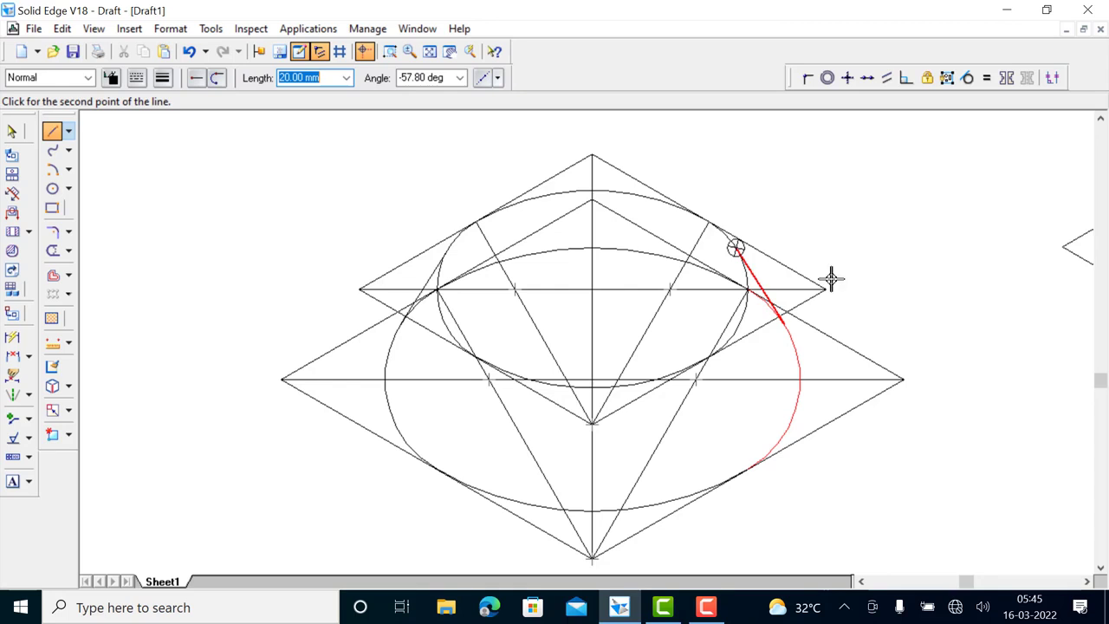
right_click(838, 189)
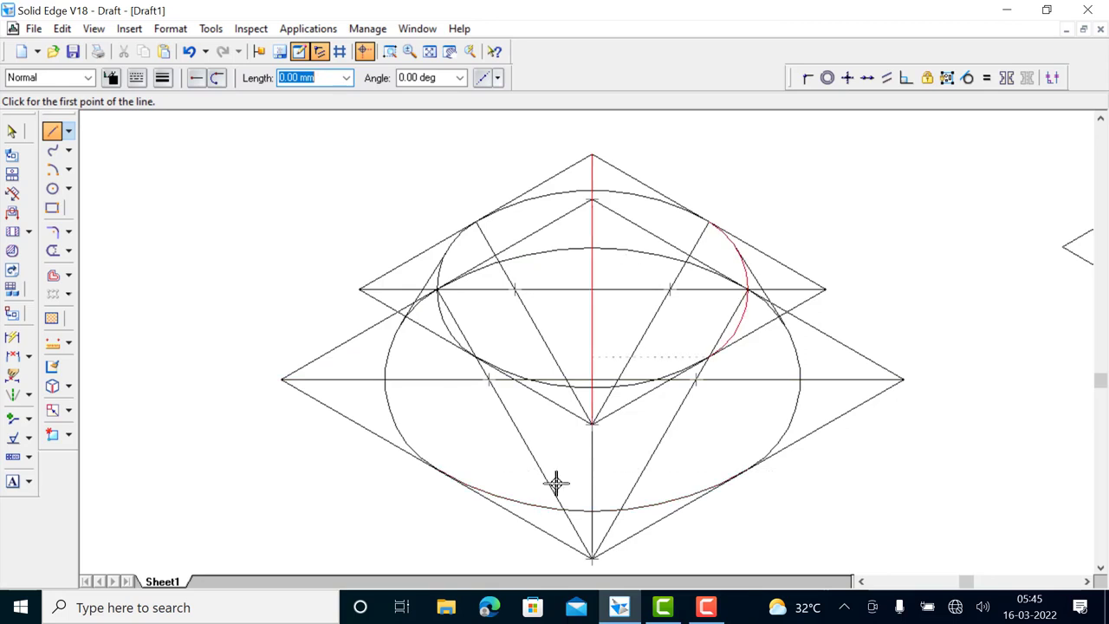
Step: Move the complete construction with both isometric circles and tangent lines to the lower-left corner of the sheet
scroll(286, 459, "down", 3)
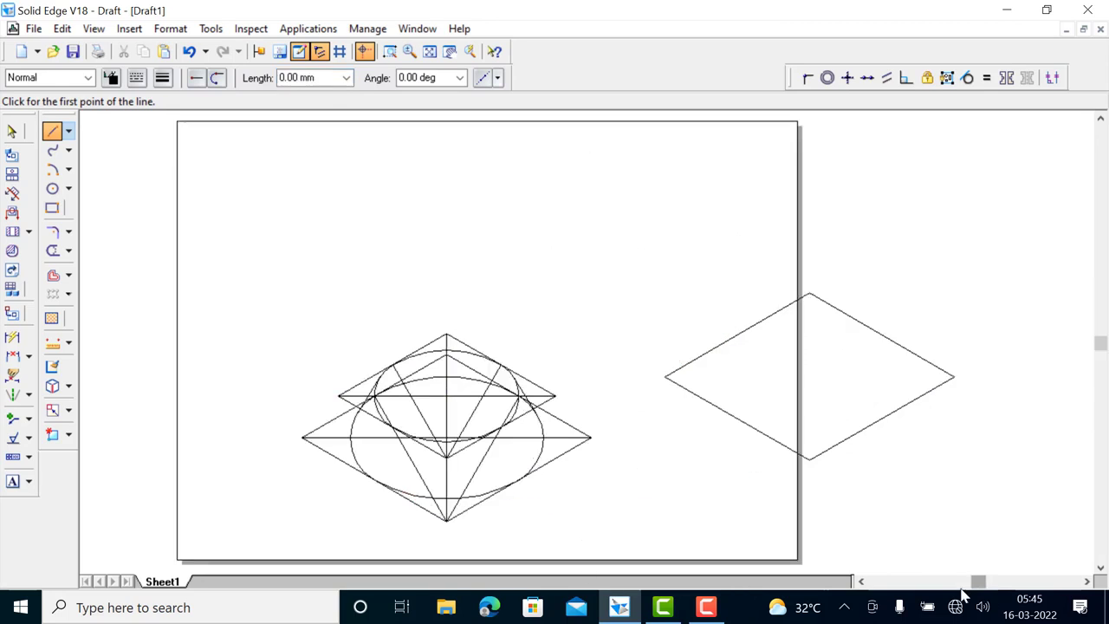
left_click(13, 131)
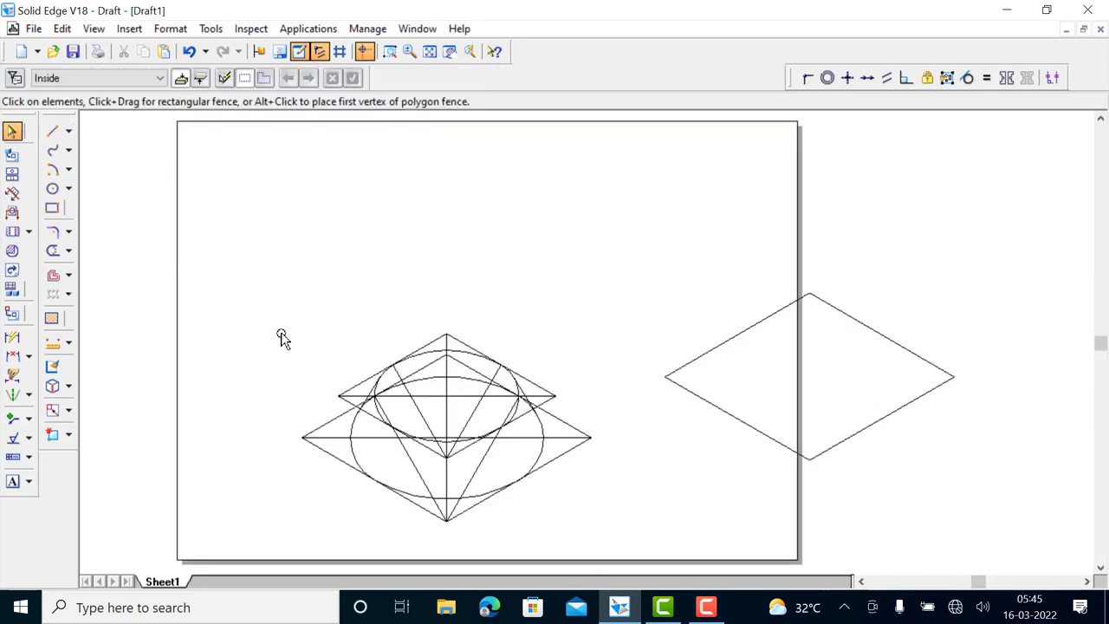
mouse_move(268, 320)
left_mouse_down()
mouse_move(500, 505)
mouse_move(404, 491)
left_mouse_up()
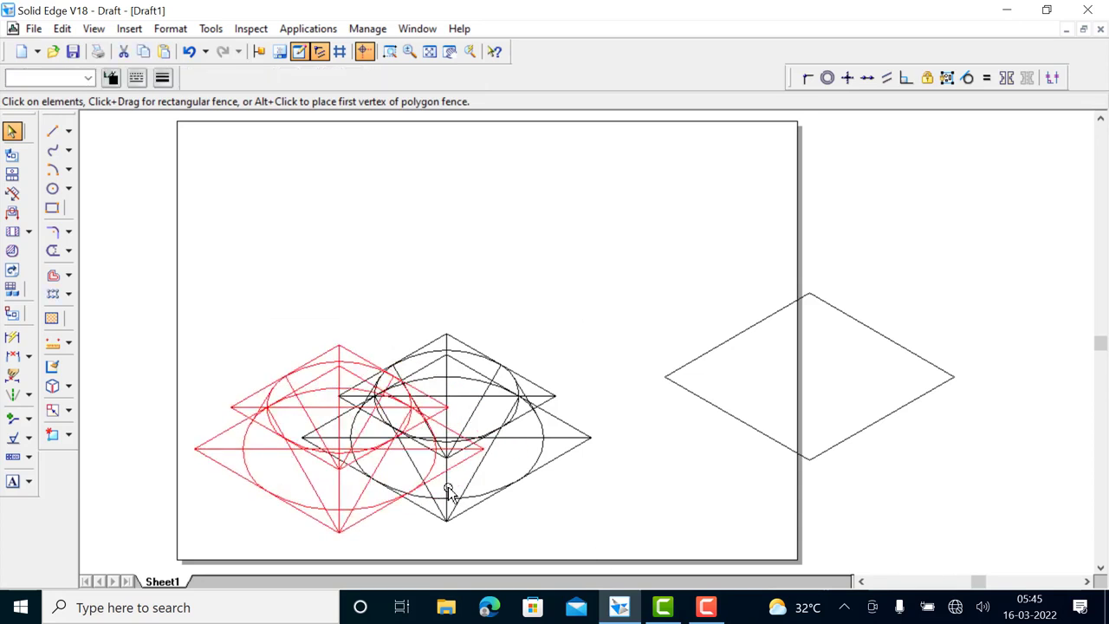
left_click(609, 451)
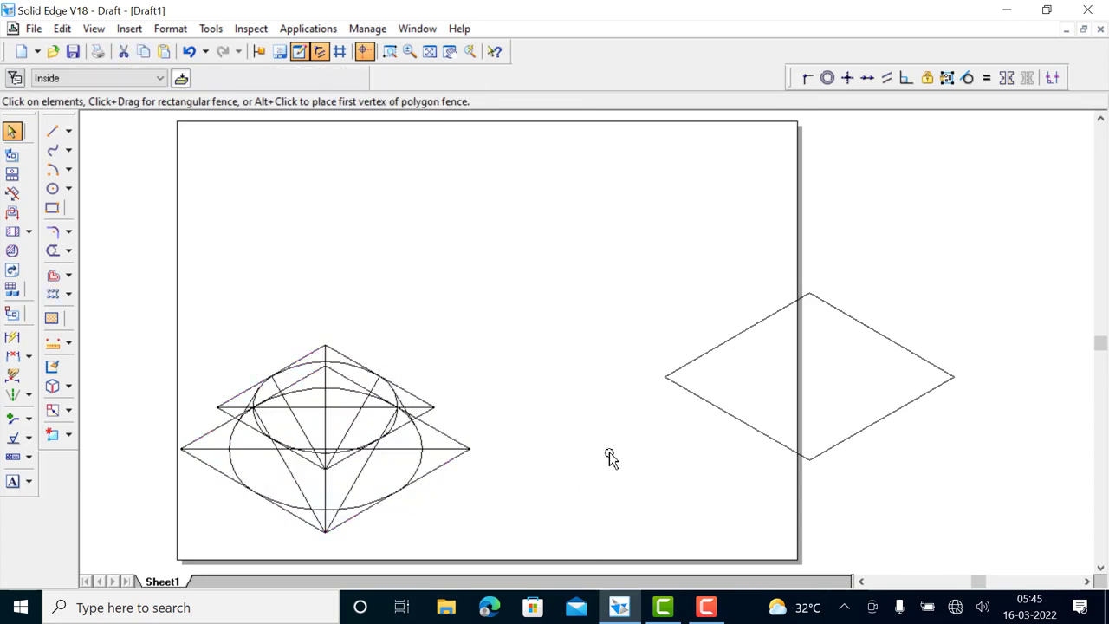
Step: Move the spare rhombus fully onto the sheet, into the open area beside the isometric circle construction
left_click_drag(603, 257, 999, 494)
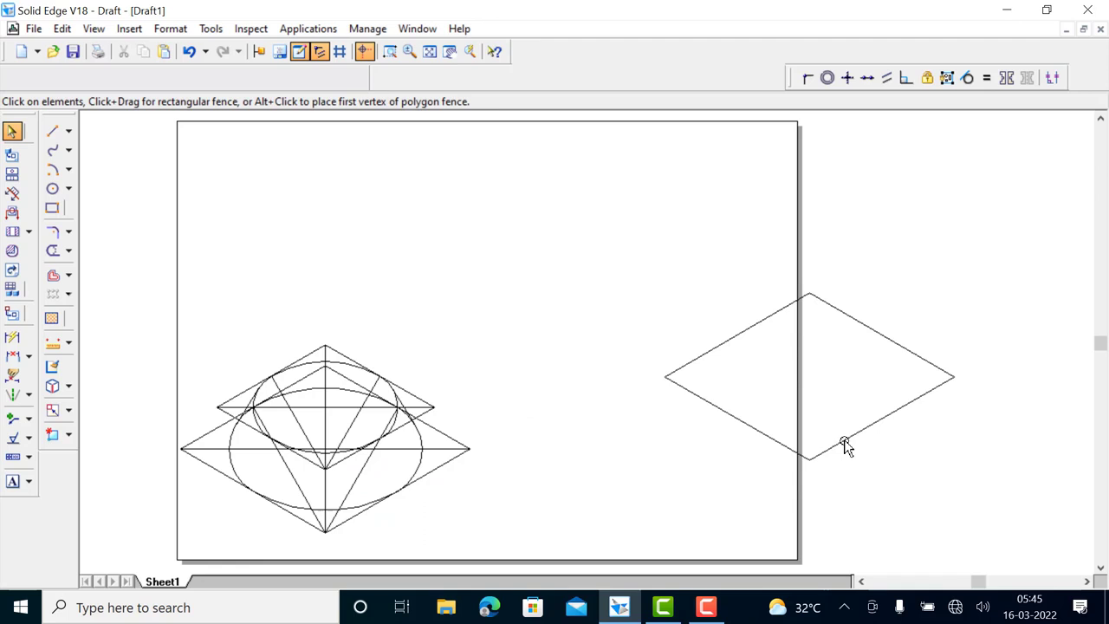
left_click_drag(844, 445, 681, 396)
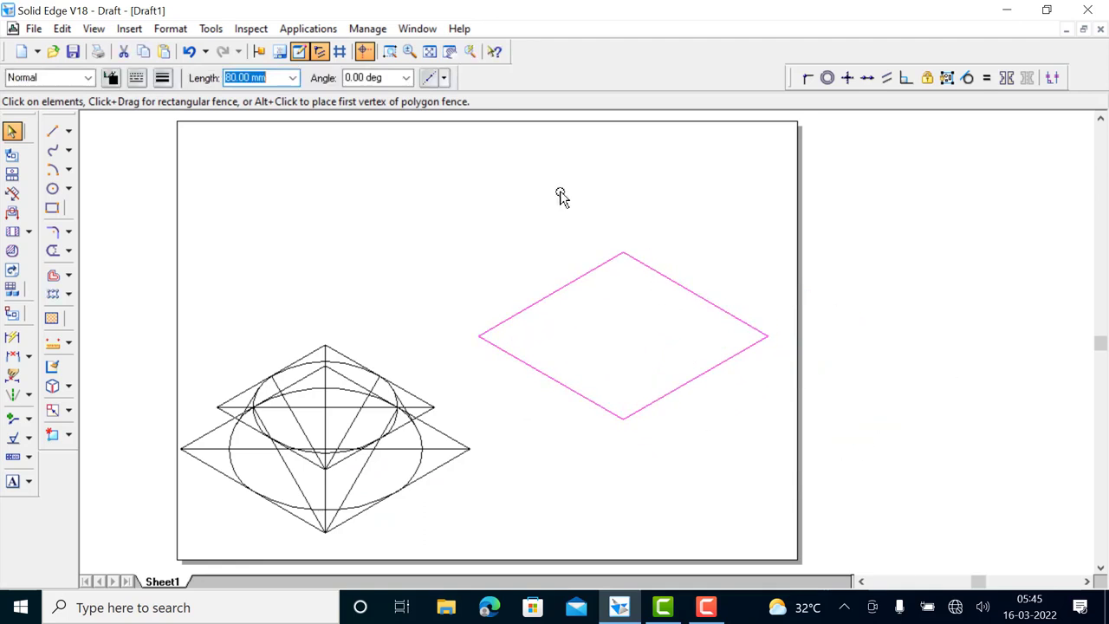
left_click(432, 52)
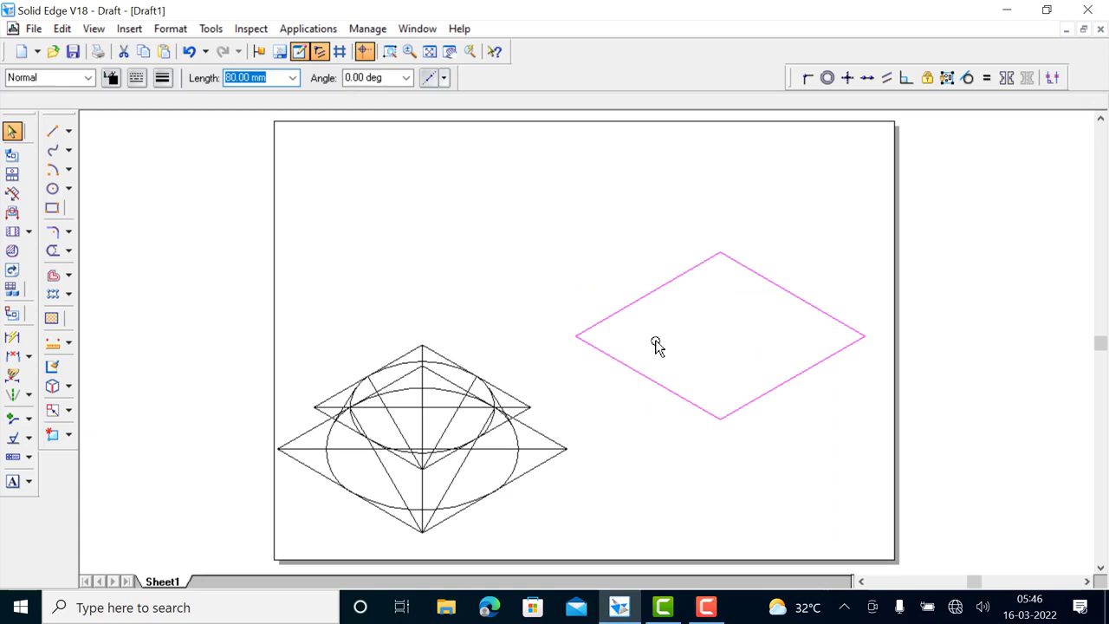
Step: Check the length of the spare rhombus's lower-right side
left_click(801, 413)
left_click(786, 385)
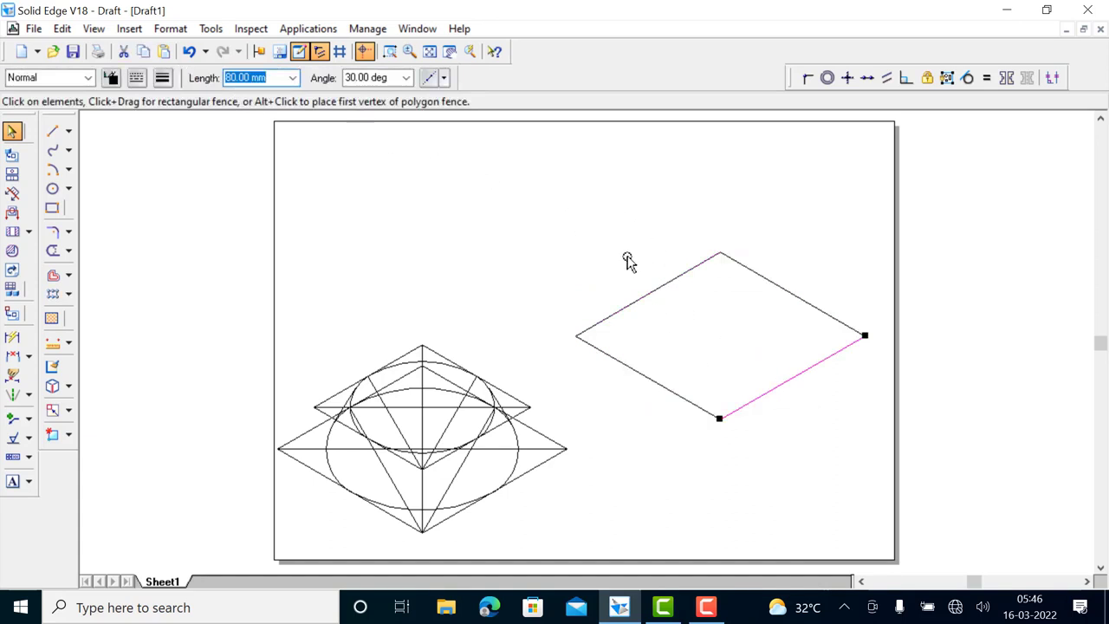
left_click(597, 218)
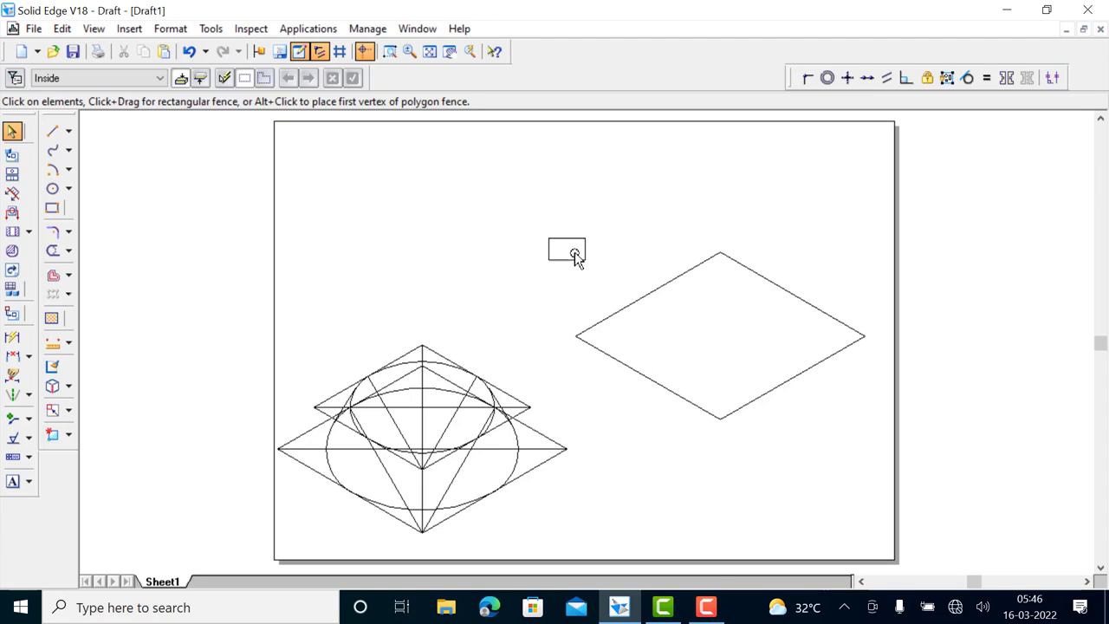
Step: Scale the whole spare rhombus by a factor of 0.5 about its bottom vertex
left_click_drag(574, 254, 901, 437)
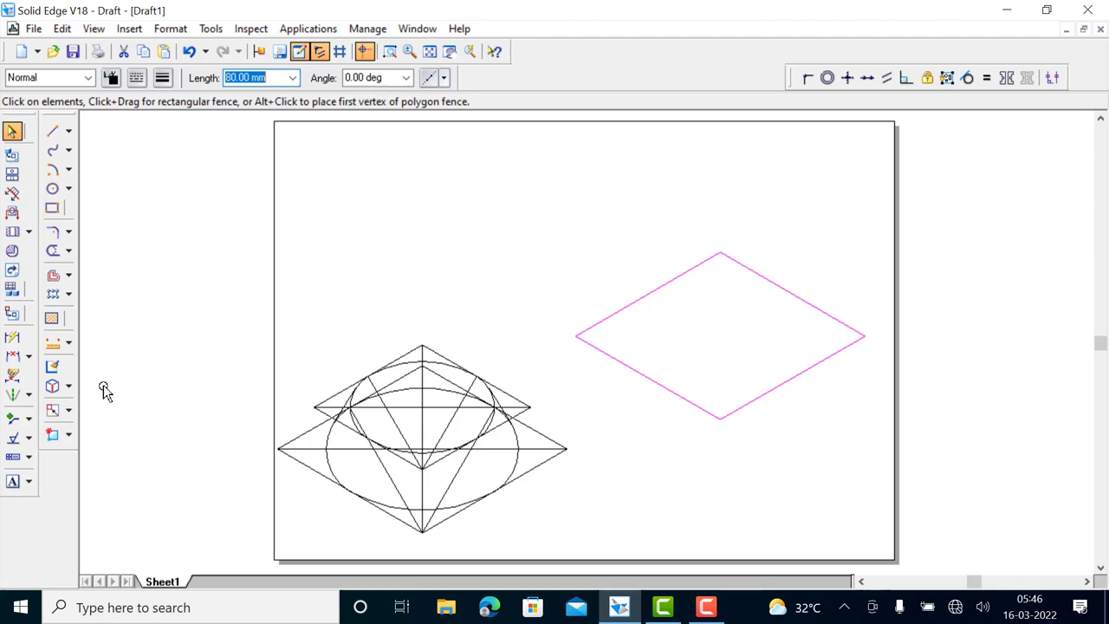
left_click(52, 409)
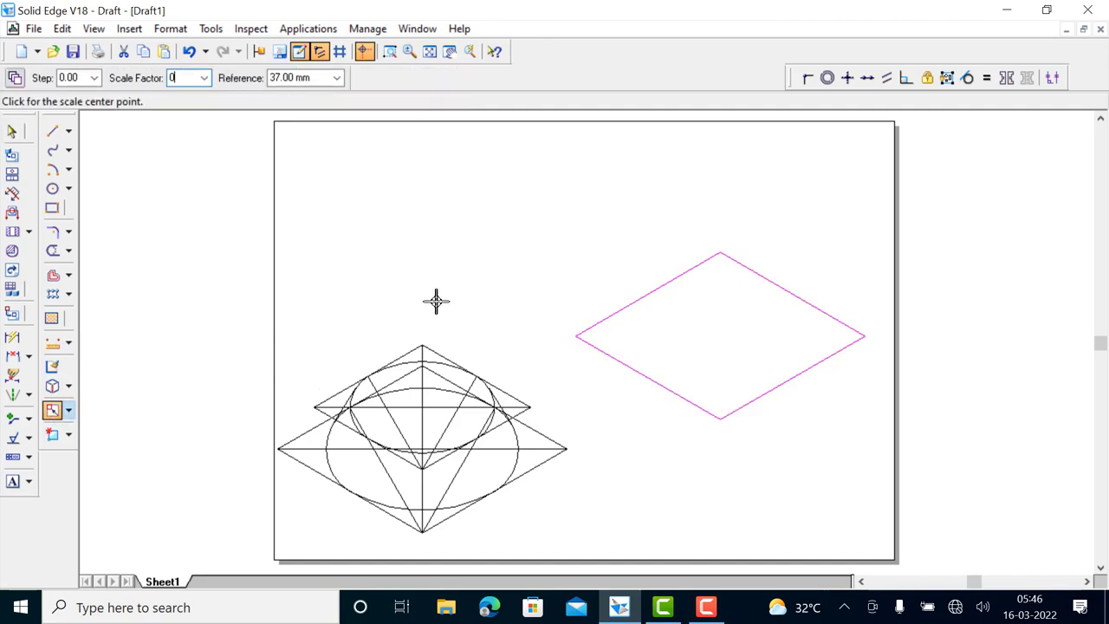
type("0.5")
key("Tab")
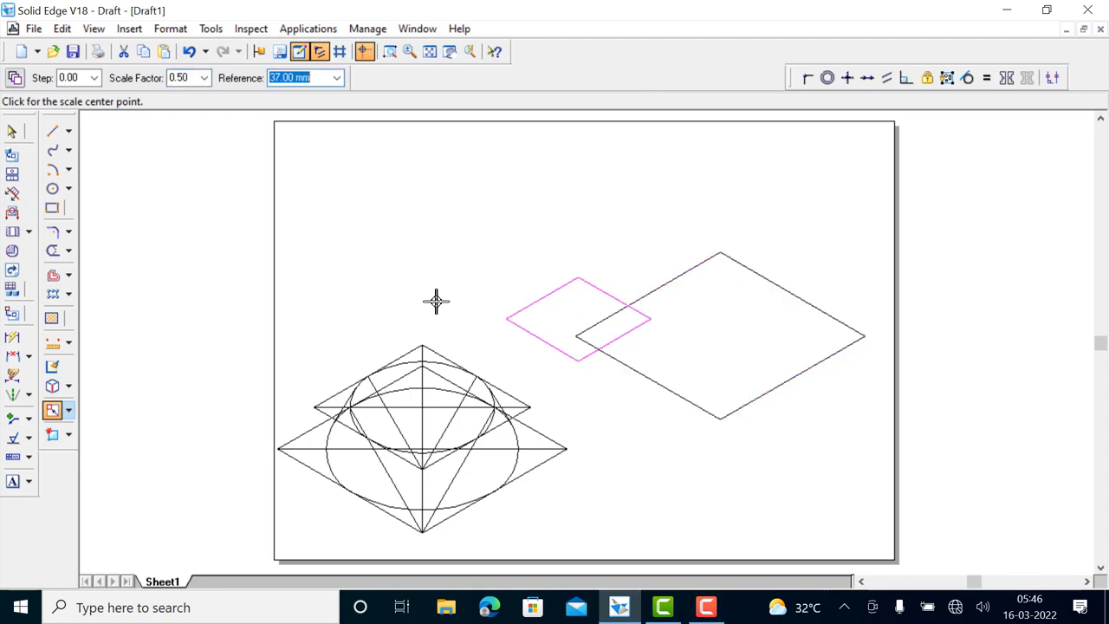
left_click(721, 419)
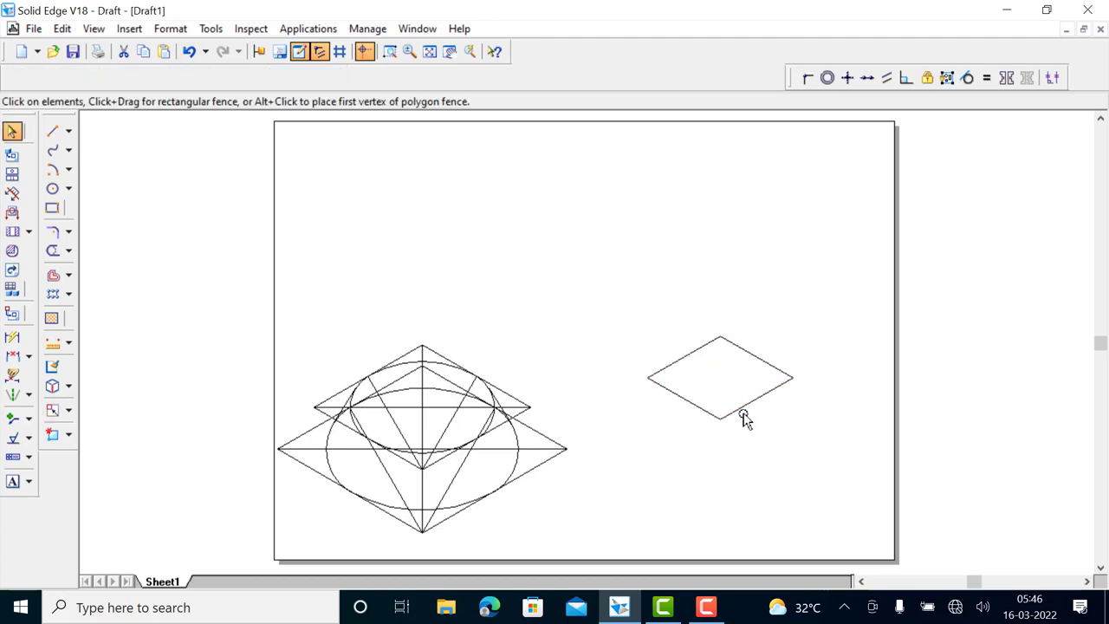
Step: Check the side length of the reduced rhombus on its lower-right edge
left_click(757, 404)
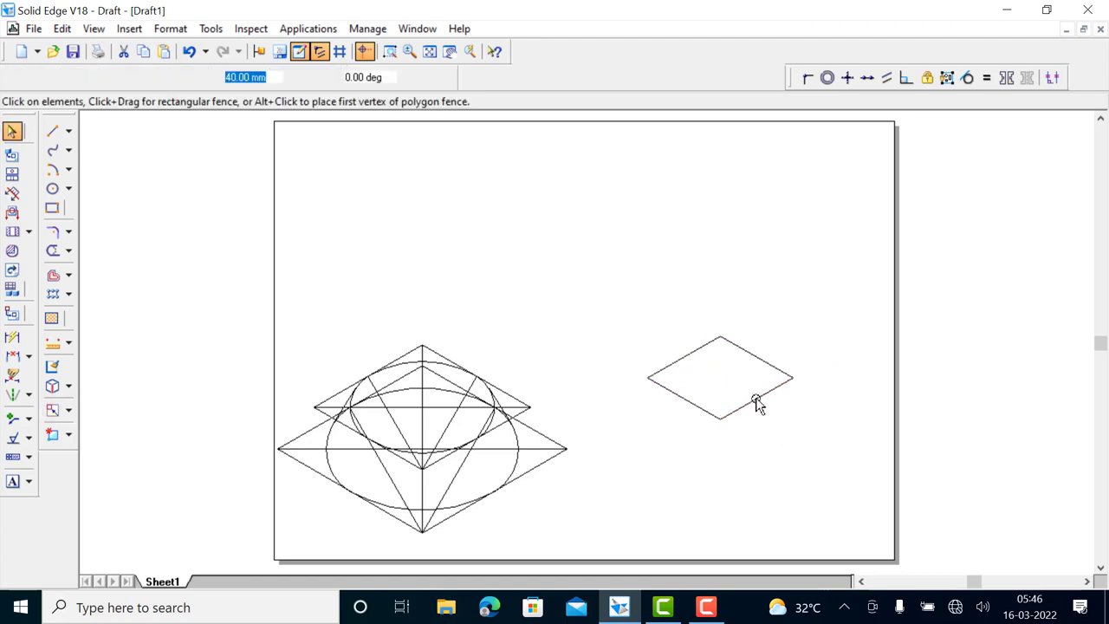
left_click(465, 208)
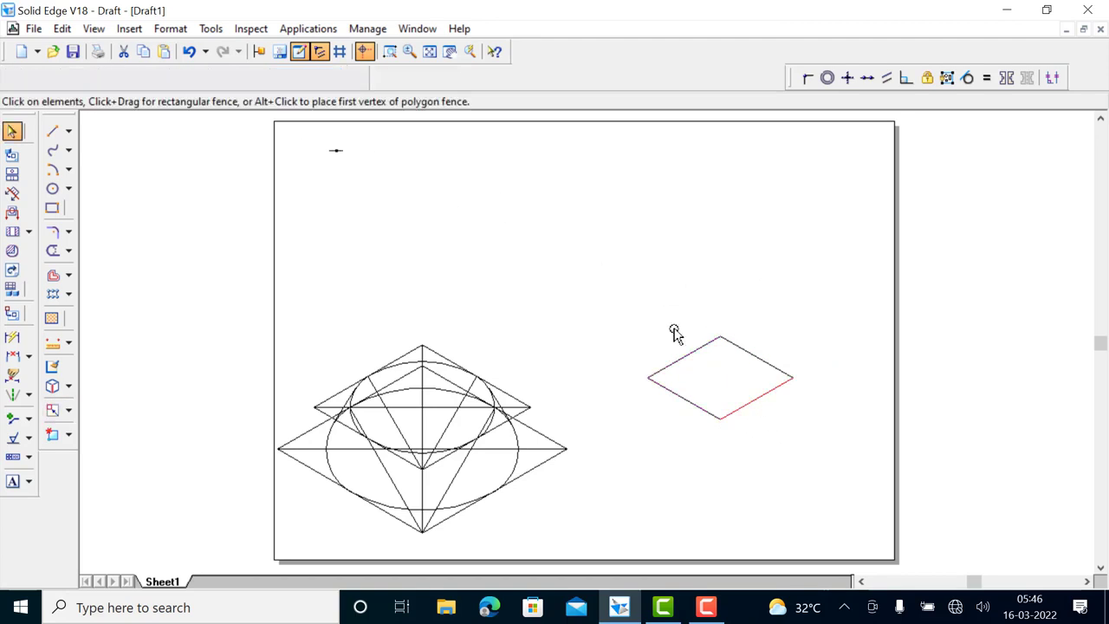
left_click(767, 391)
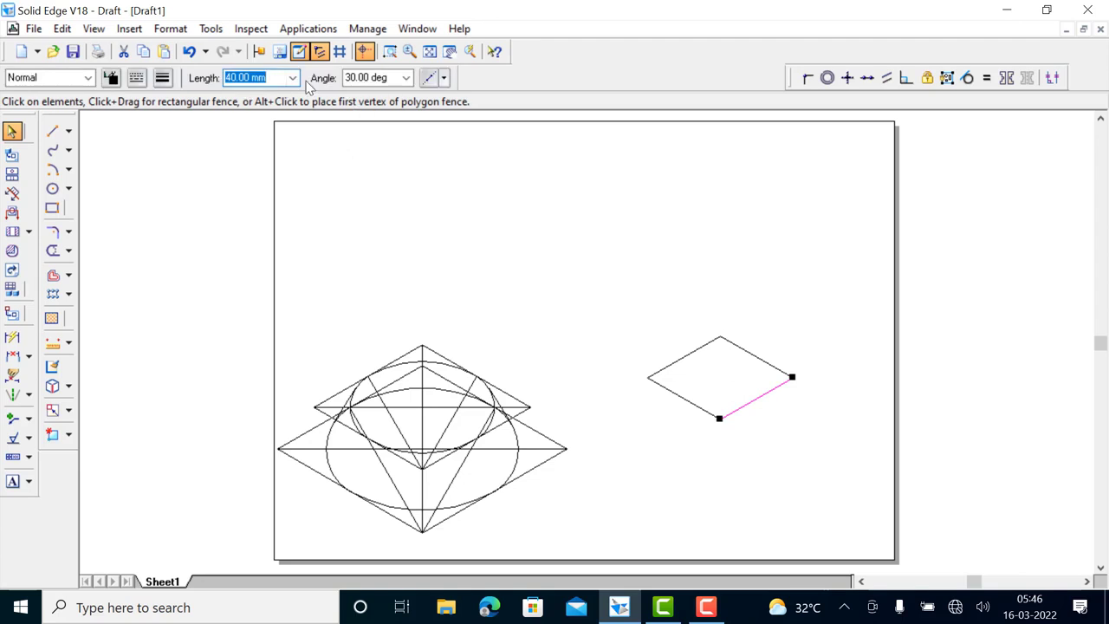
left_click(666, 293)
Step: Copy the reduced rhombus 40 mm straight up from its bottom vertex, using a 40 mm step distance
left_click_drag(614, 319, 826, 463)
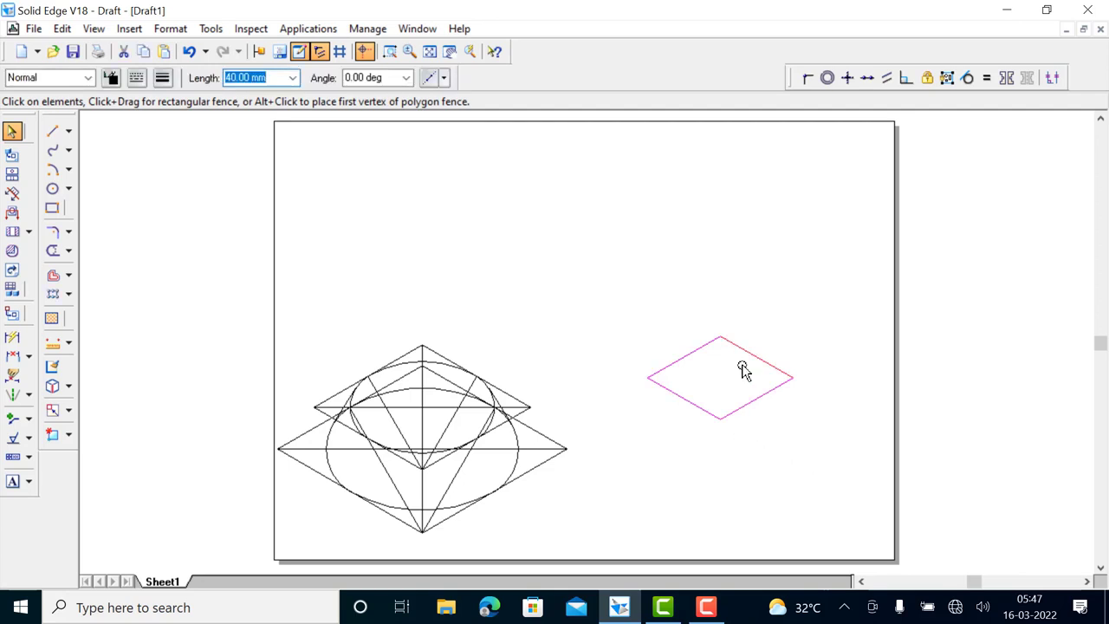
left_click(70, 413)
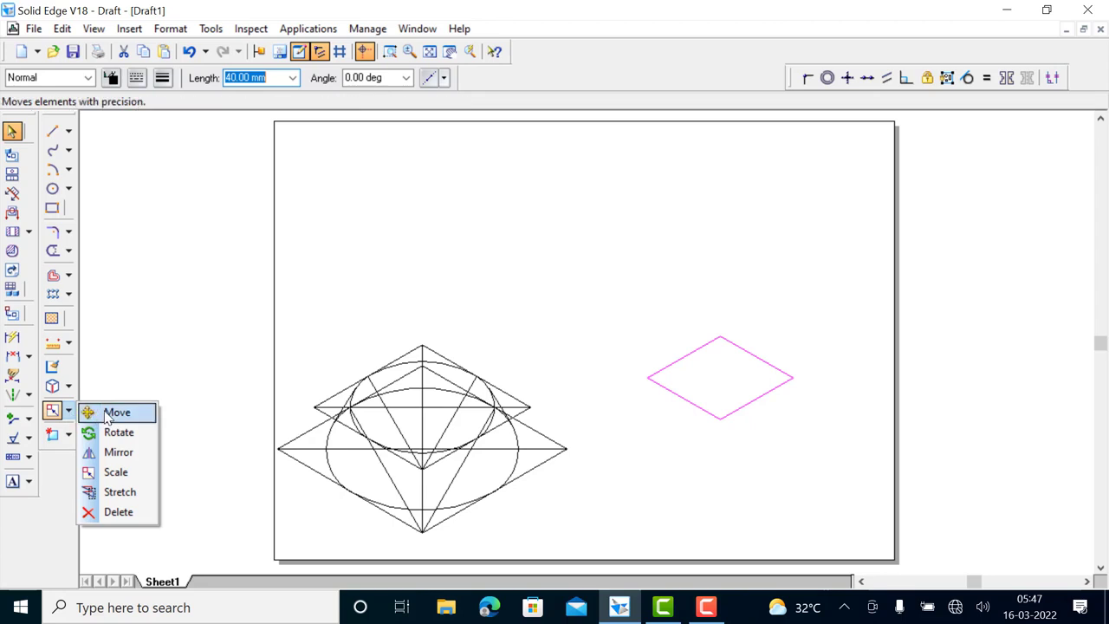
left_click(106, 413)
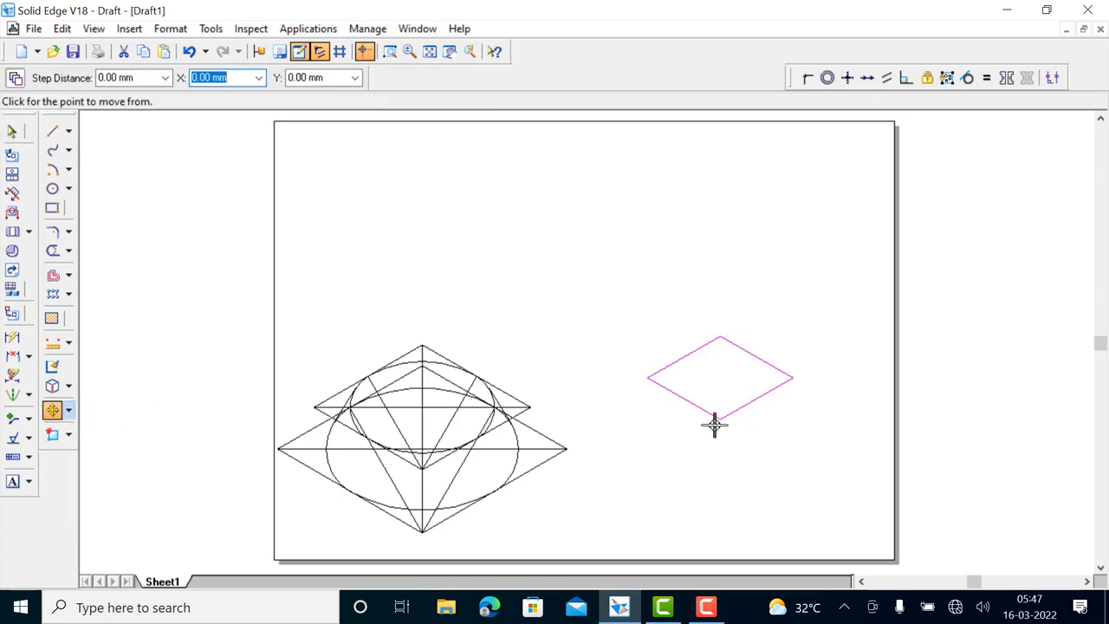
left_click(720, 417)
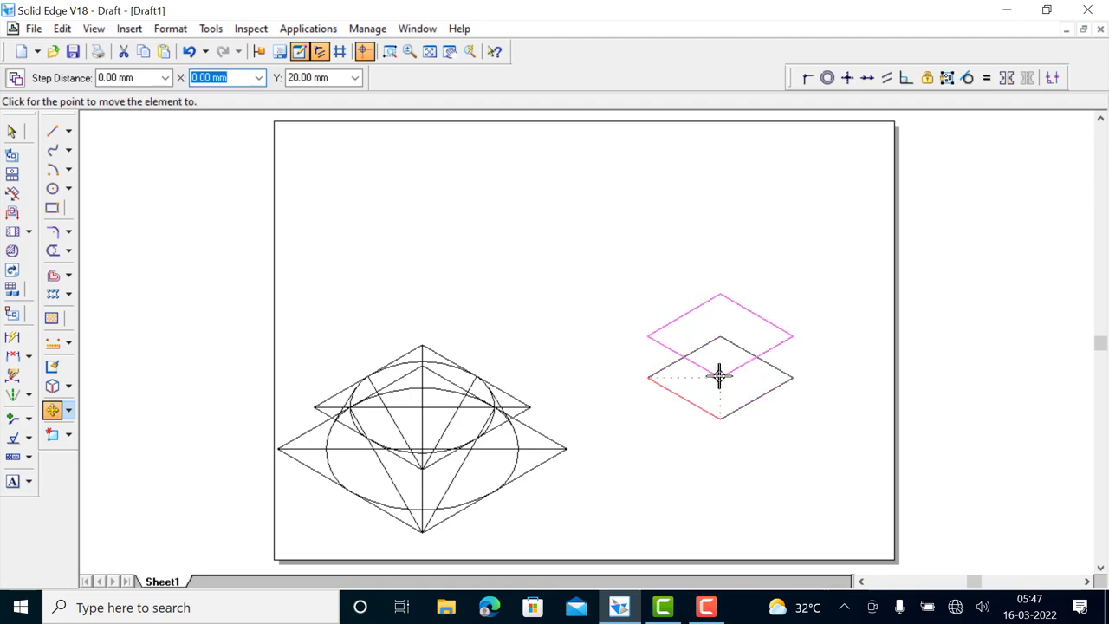
key("Tab")
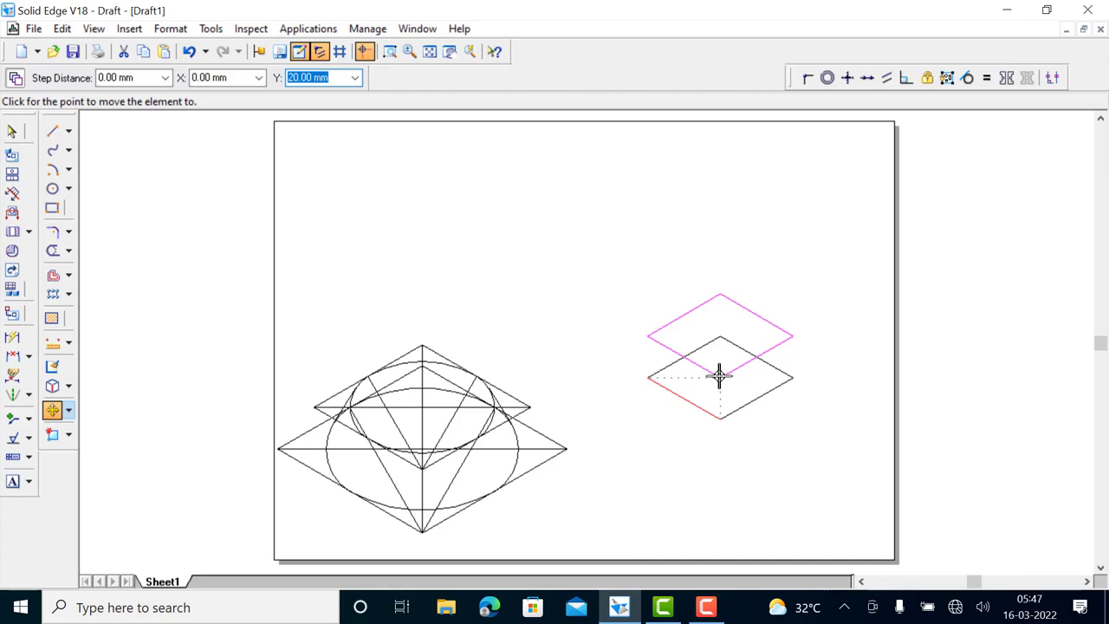
key("Tab")
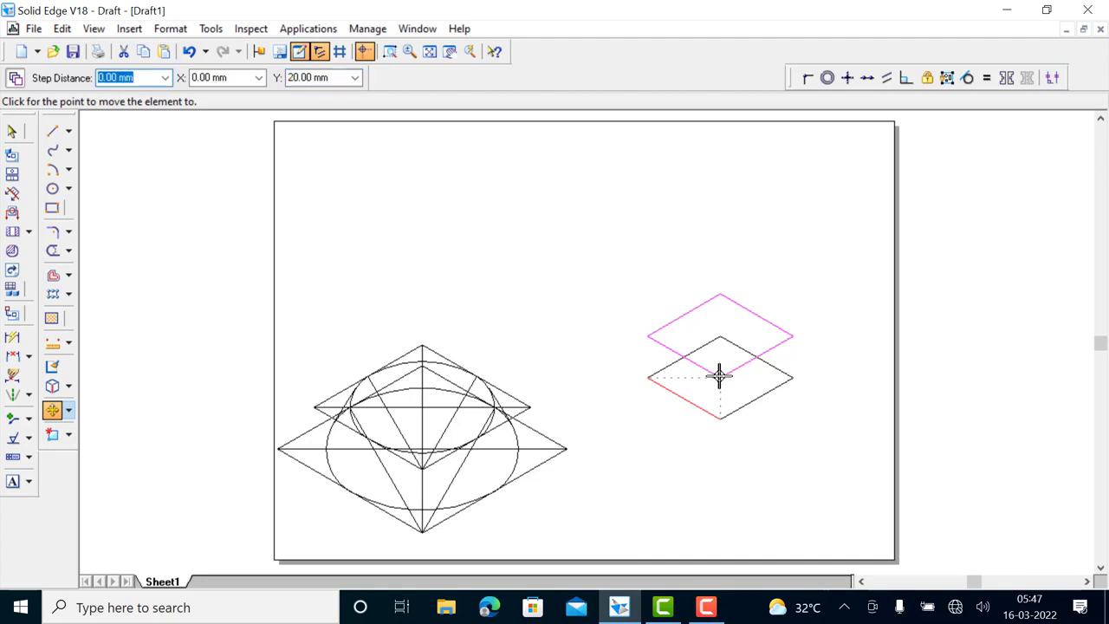
type("40")
key("Tab")
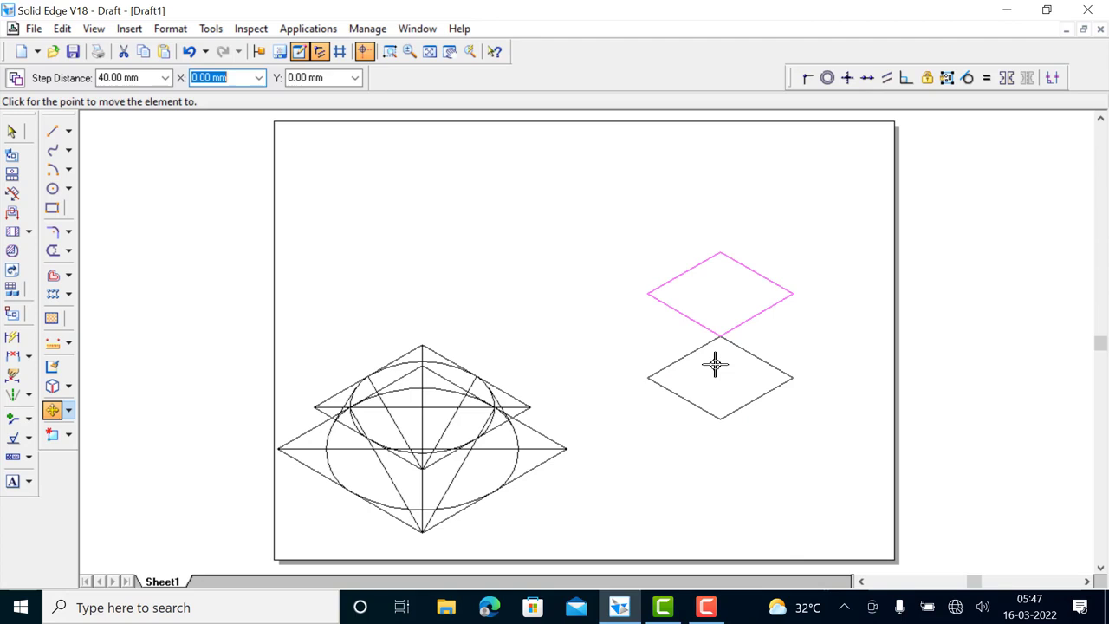
left_click(716, 364)
key("Escape")
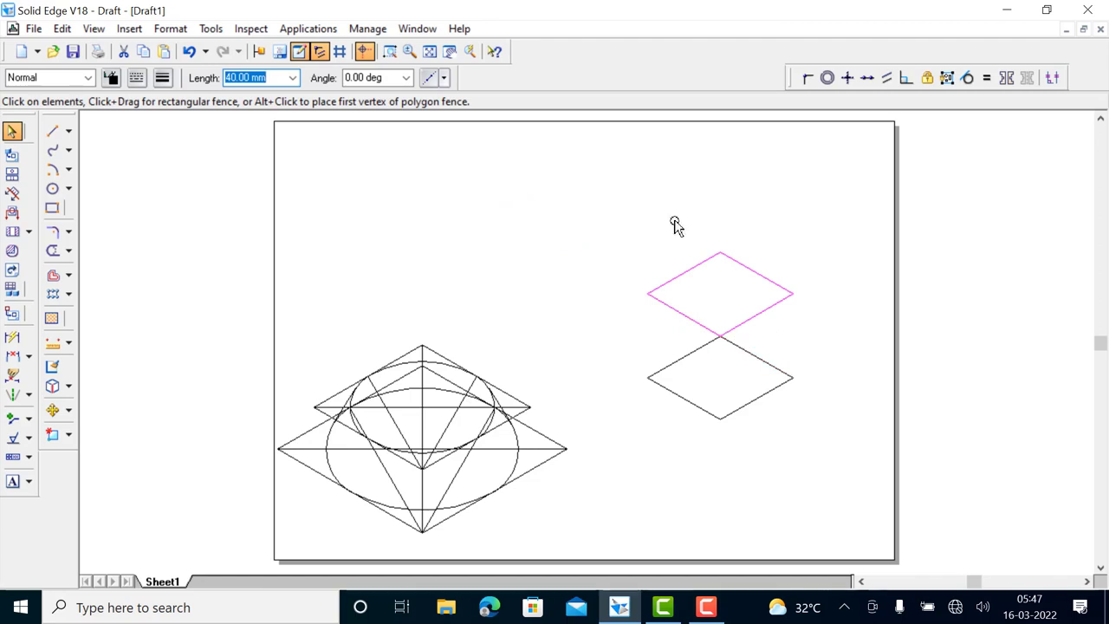
Step: Scale the upper rhombus copy by a factor of 0.5 about its center
left_click(69, 414)
left_click(116, 472)
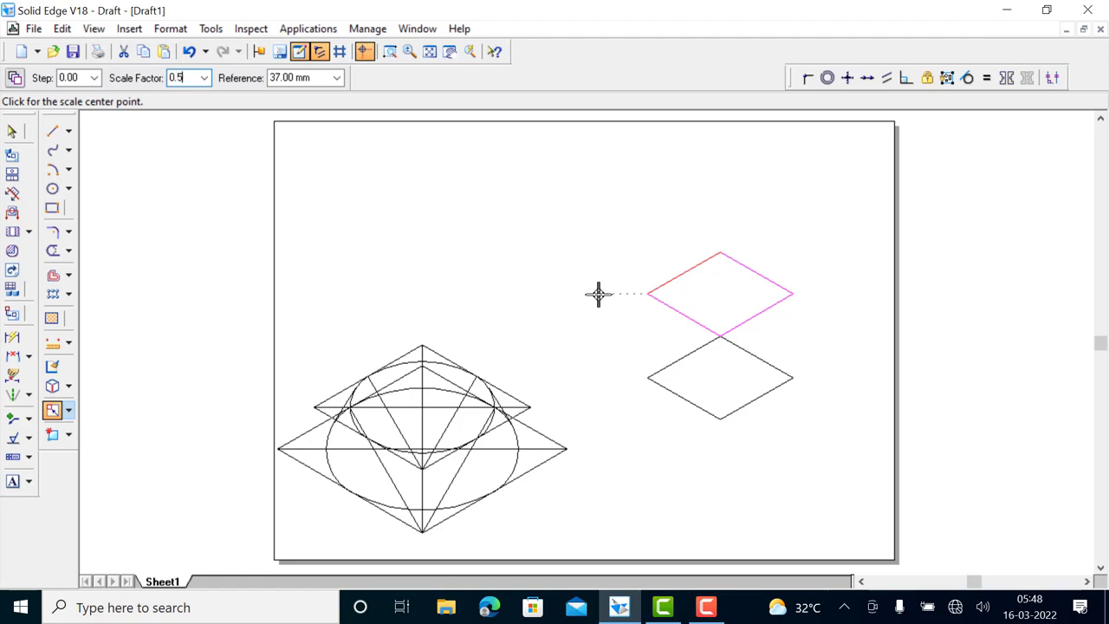
key("Tab")
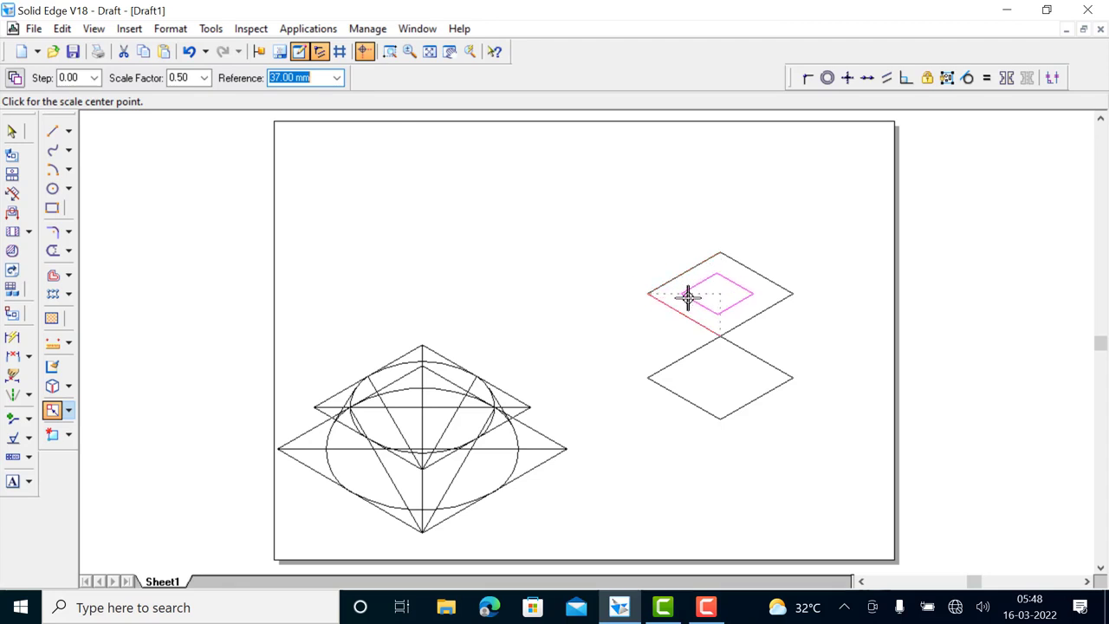
left_click(389, 51)
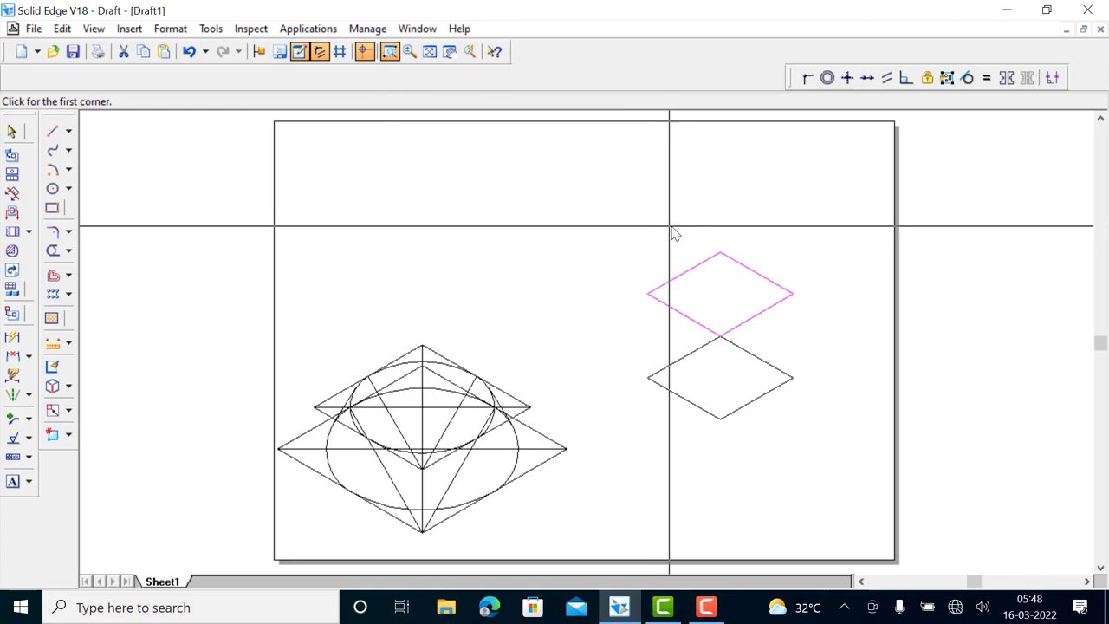
mouse_move(619, 220)
left_mouse_down()
mouse_move(772, 413)
mouse_move(851, 477)
left_mouse_up()
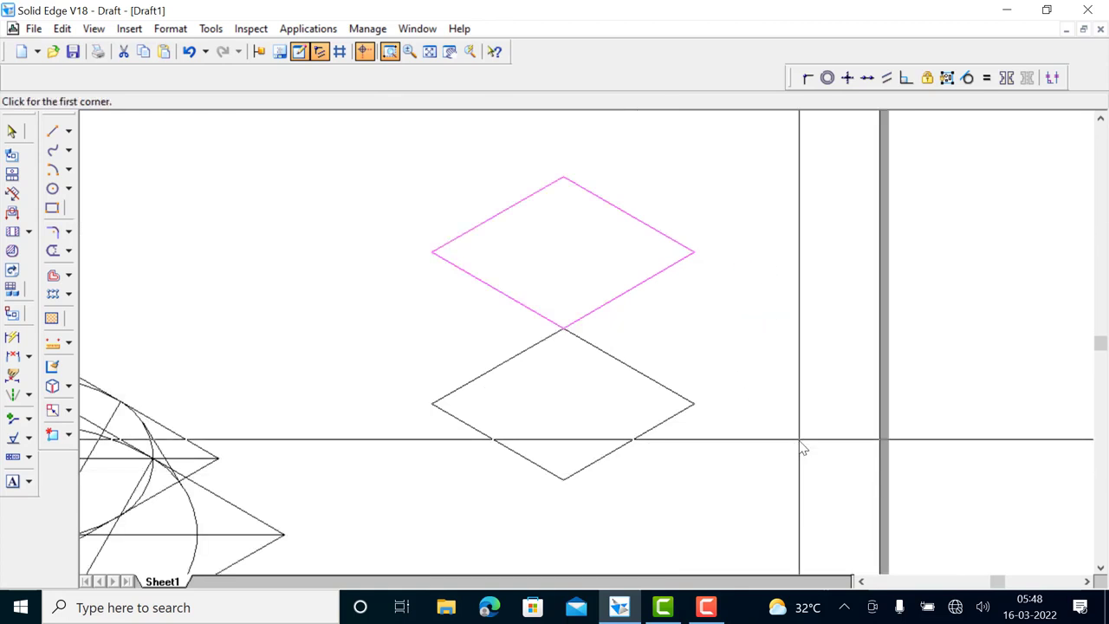
right_click(802, 436)
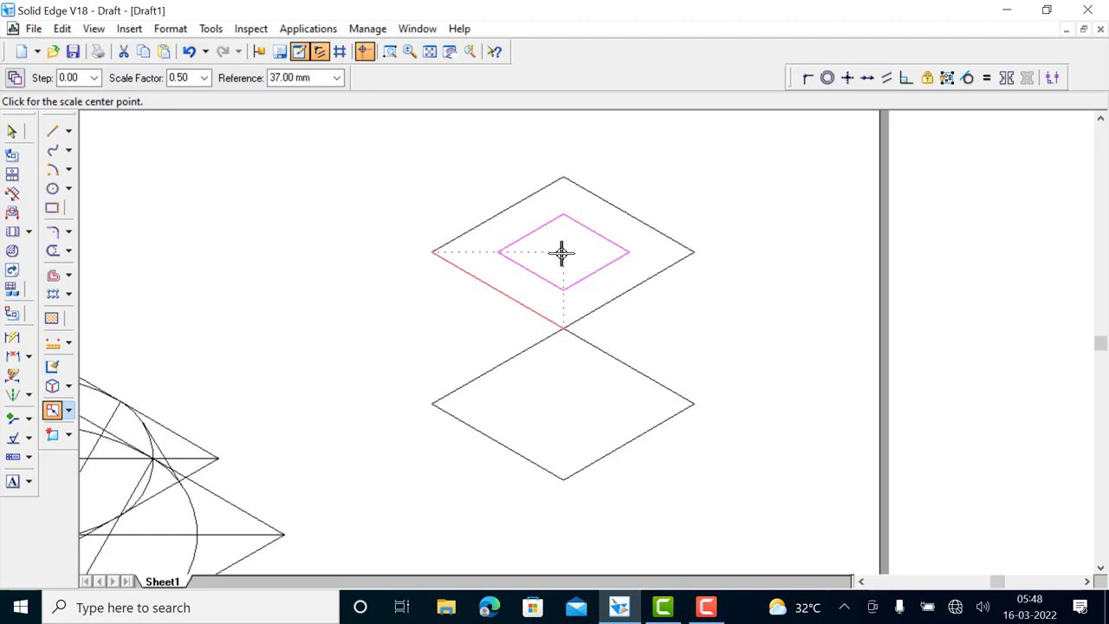
left_click(561, 252)
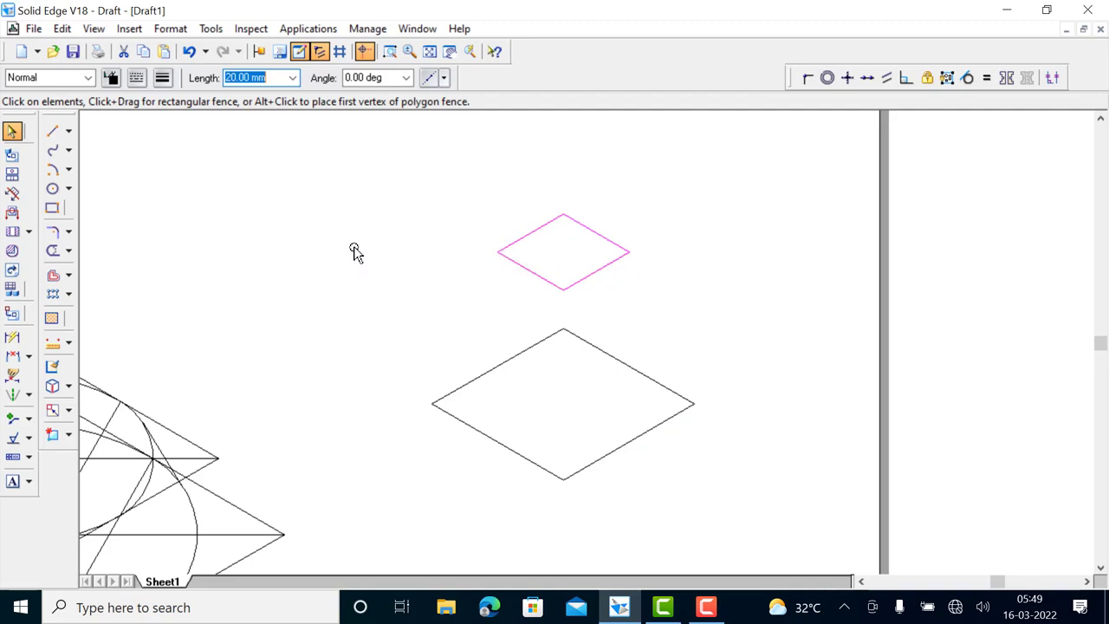
Step: Draw three edge lines joining the left, bottom and right corners of the small upper rhombus to the matching corners of the lower rhombus
left_click(64, 129)
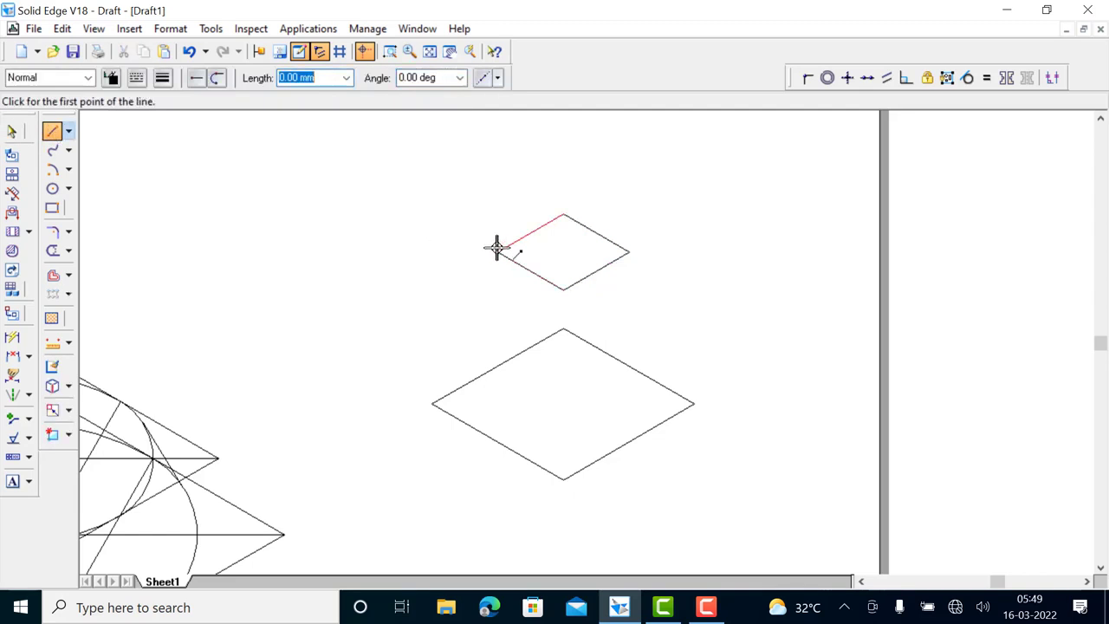
left_click(498, 251)
left_click(432, 403)
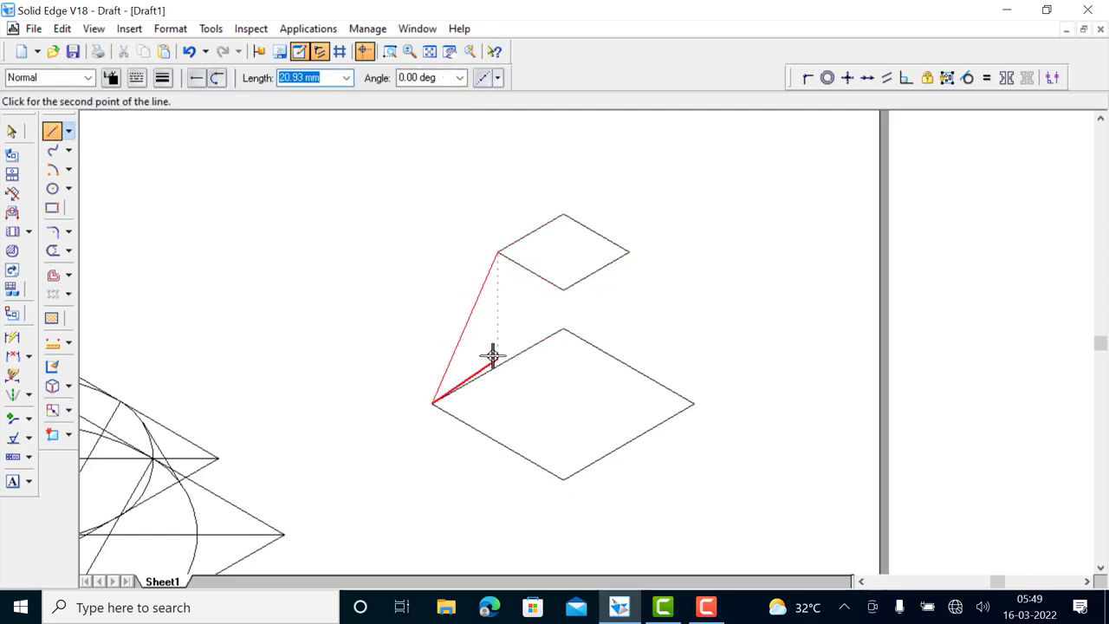
right_click(492, 355)
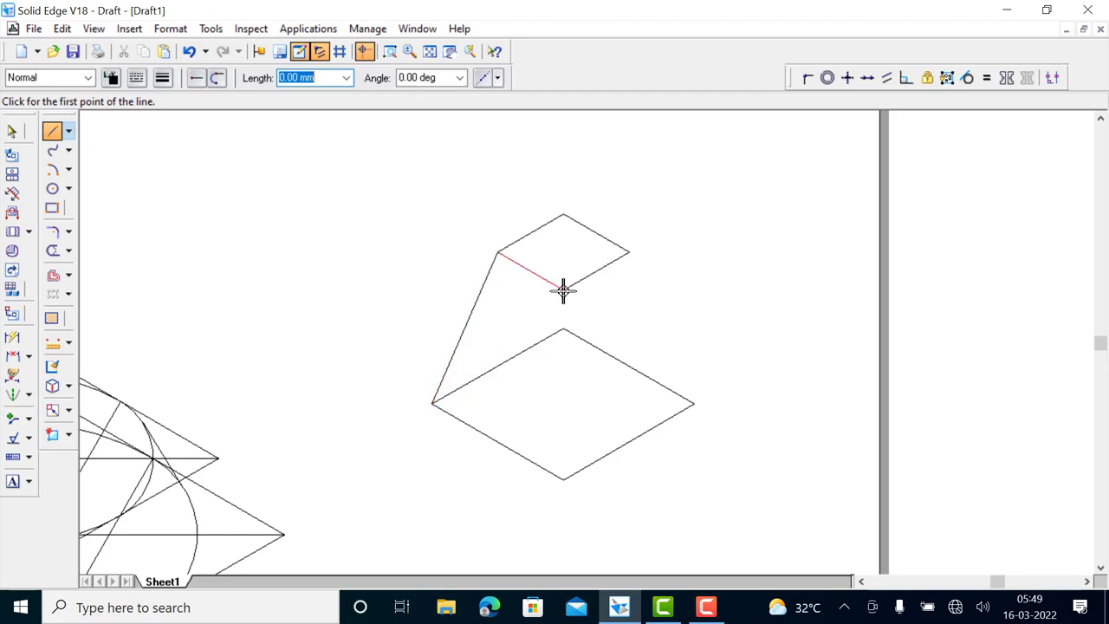
left_click(563, 289)
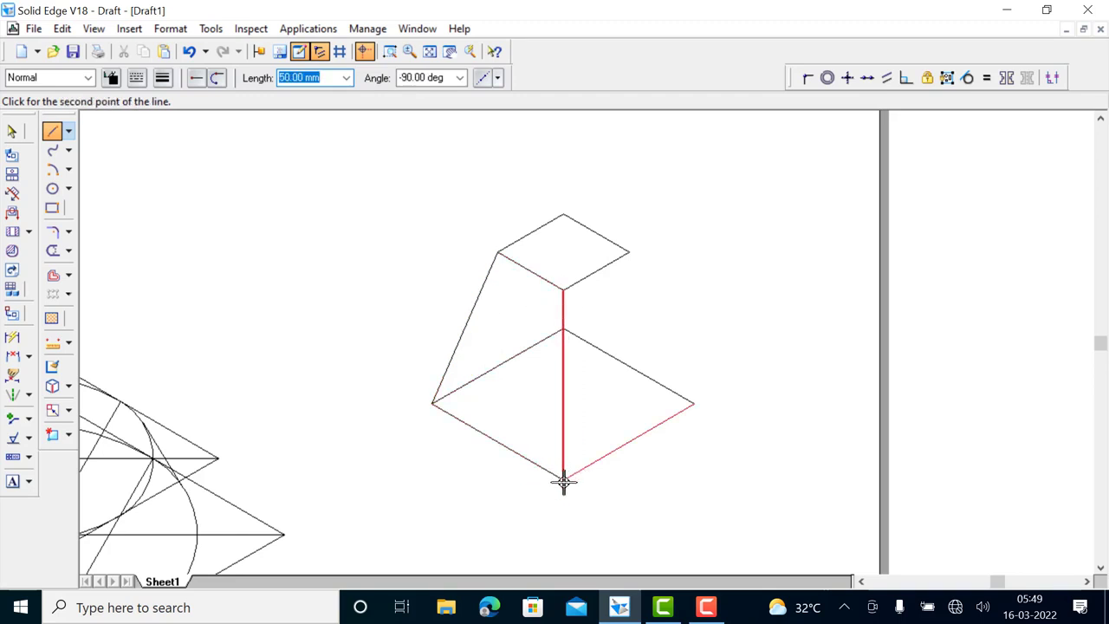
left_click(562, 478)
right_click(665, 334)
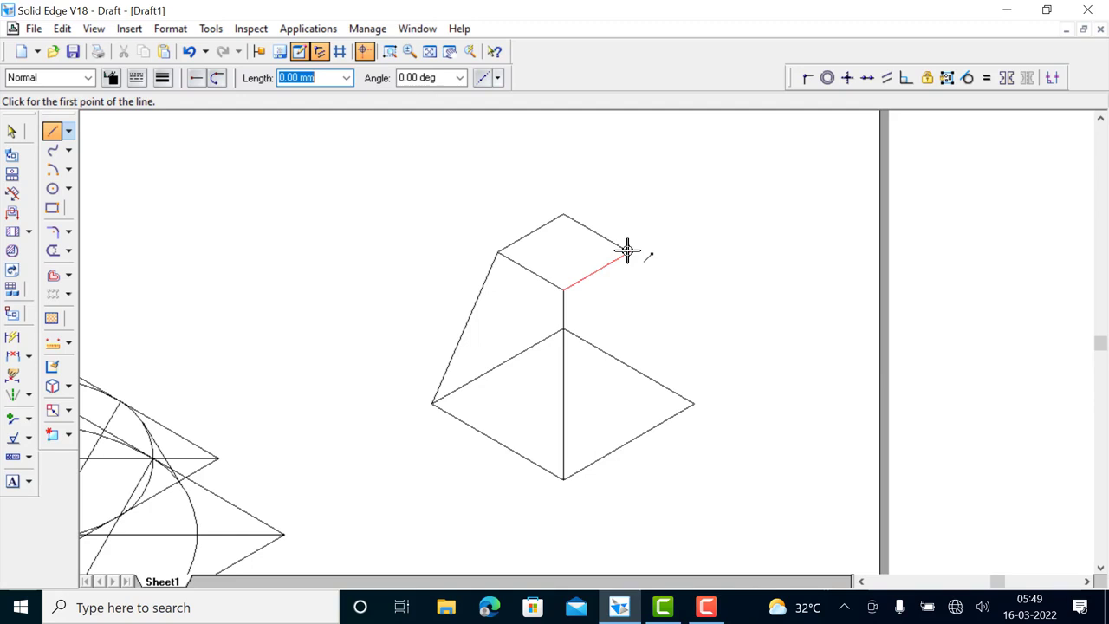
left_click(628, 252)
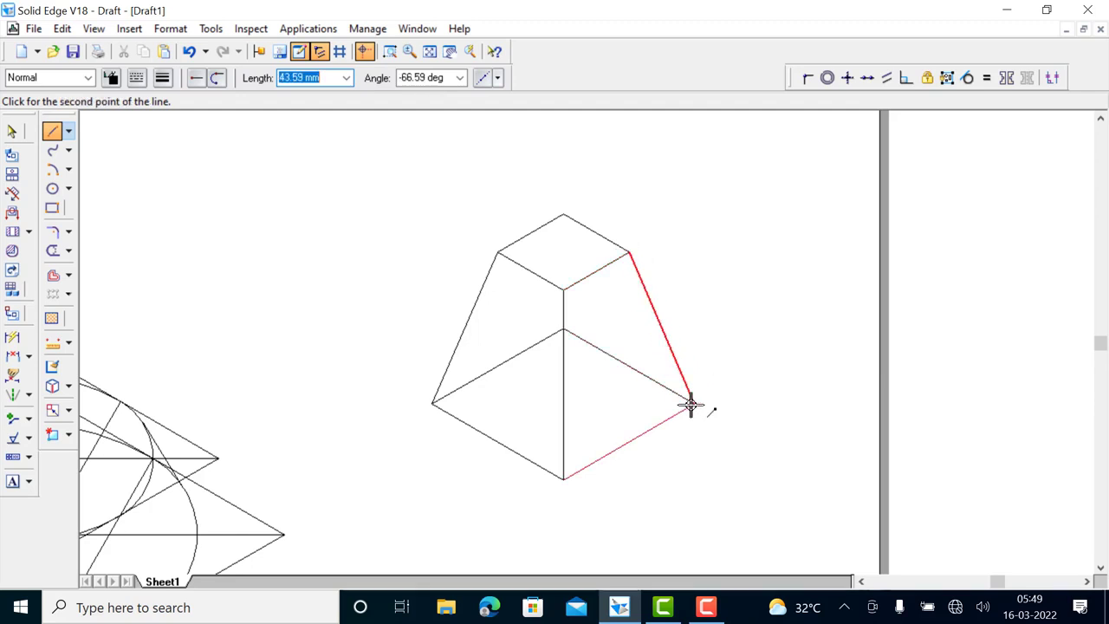
left_click(692, 403)
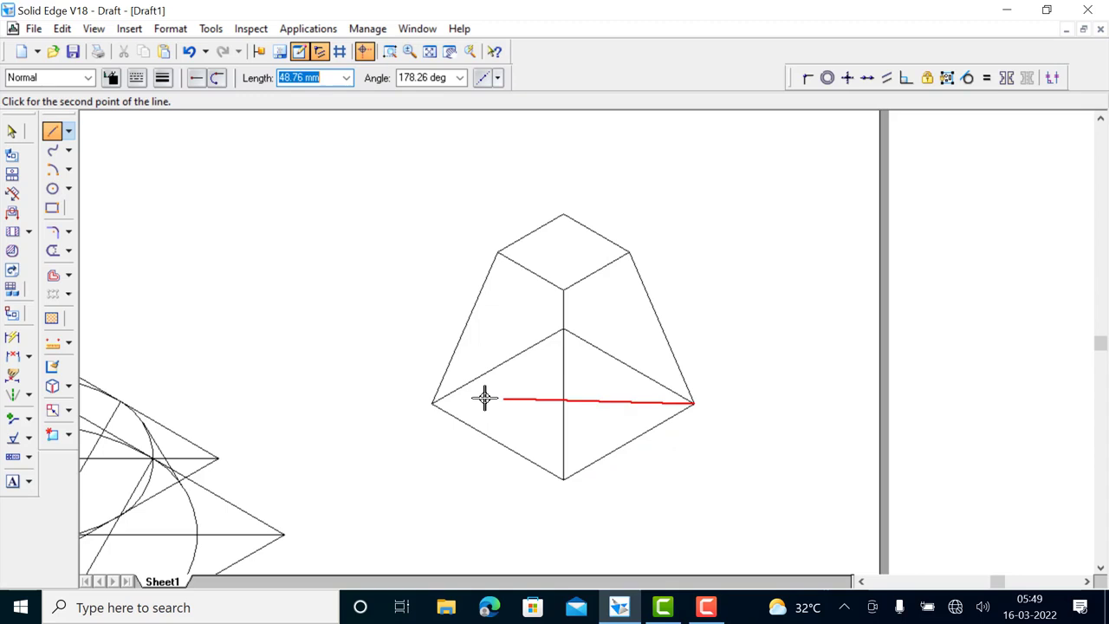
Step: Draw the horizontal diagonal across the lower rhombus from its right corner to its left corner
left_click(433, 403)
right_click(797, 273)
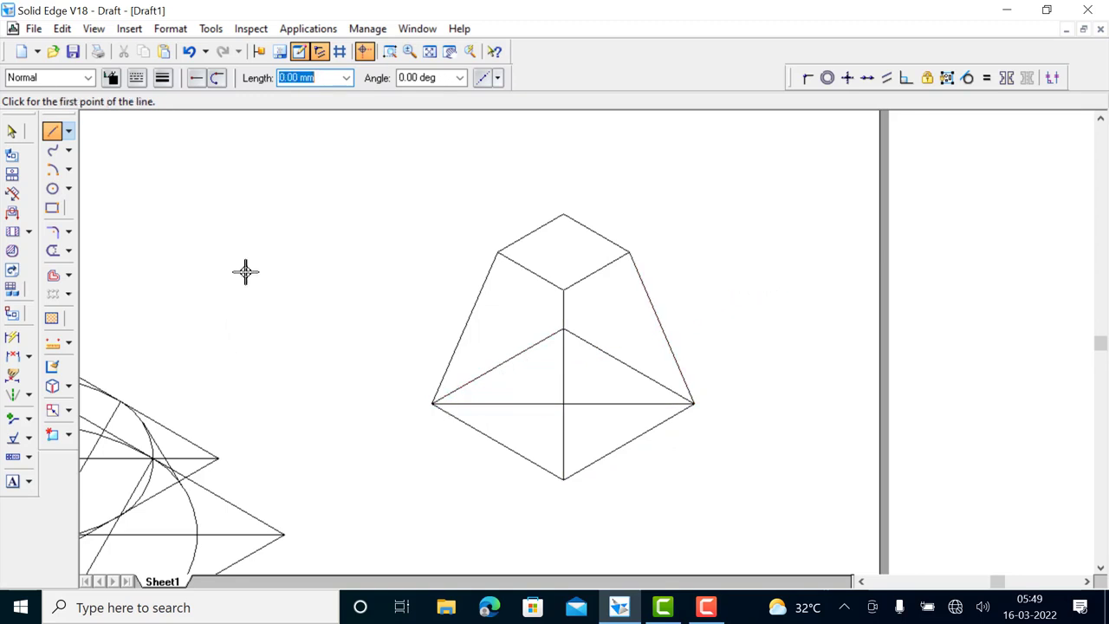
left_click(429, 51)
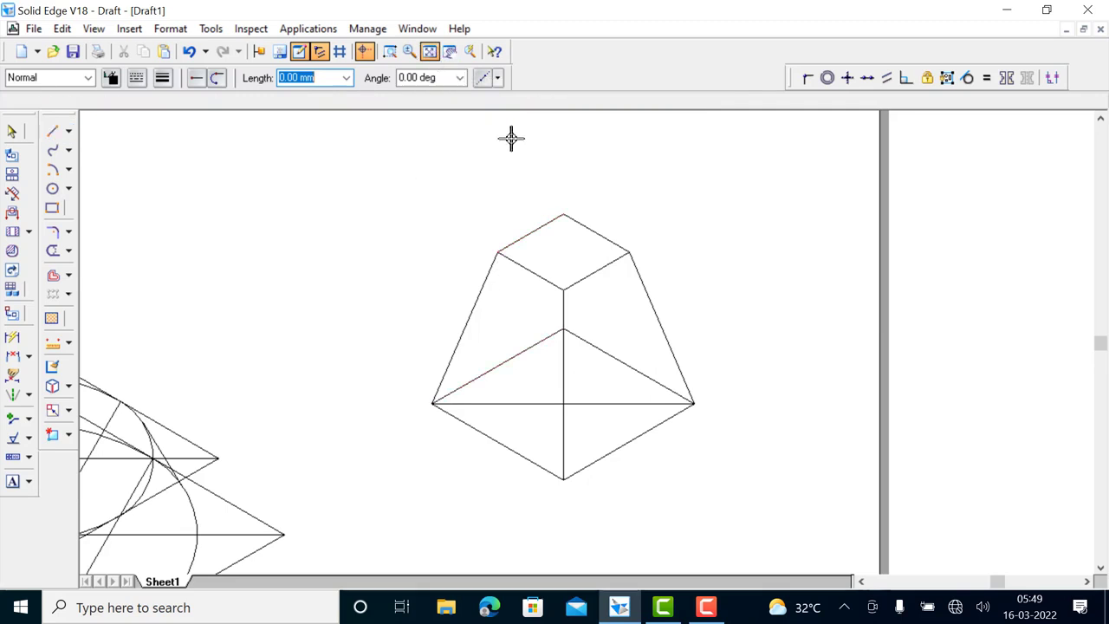
Step: Make all elements of the square frustum a rigid set
left_click(9, 128)
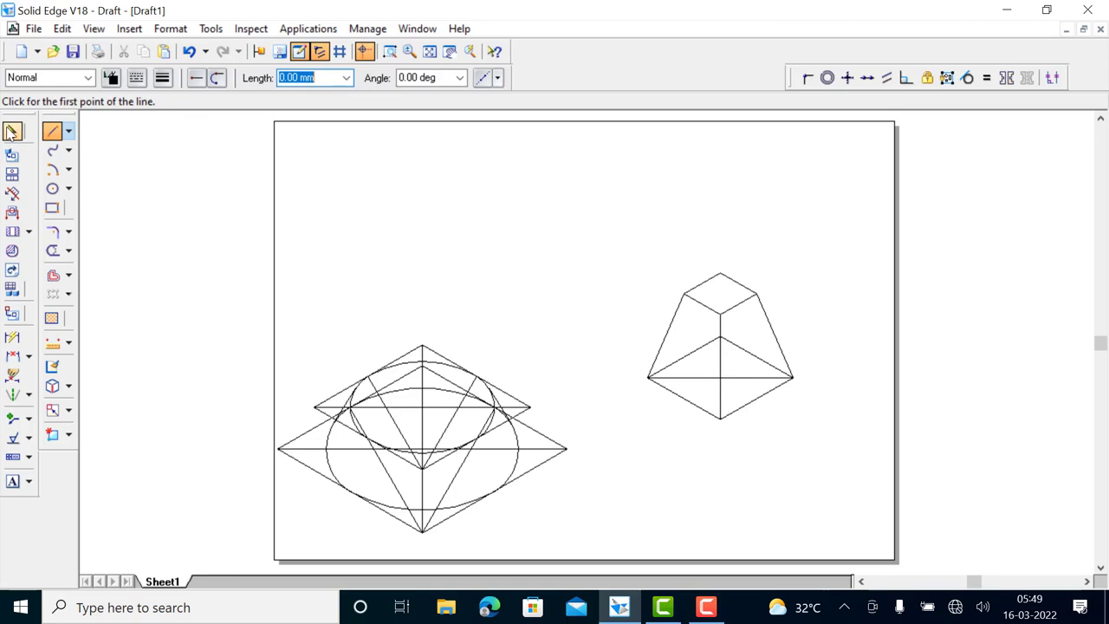
left_click_drag(623, 258, 826, 471)
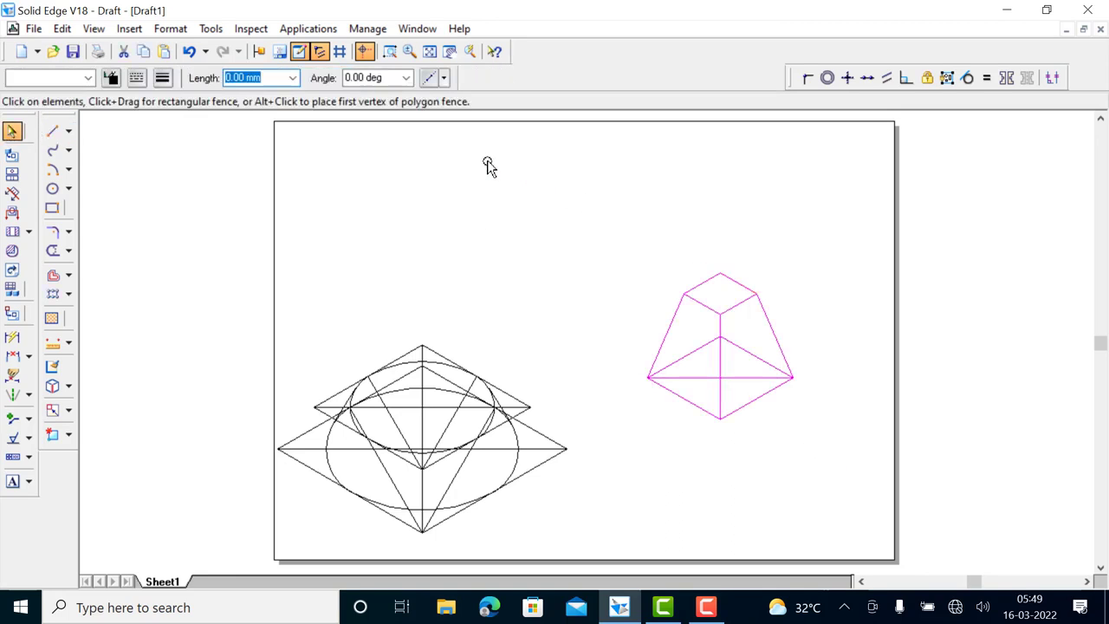
left_click(947, 78)
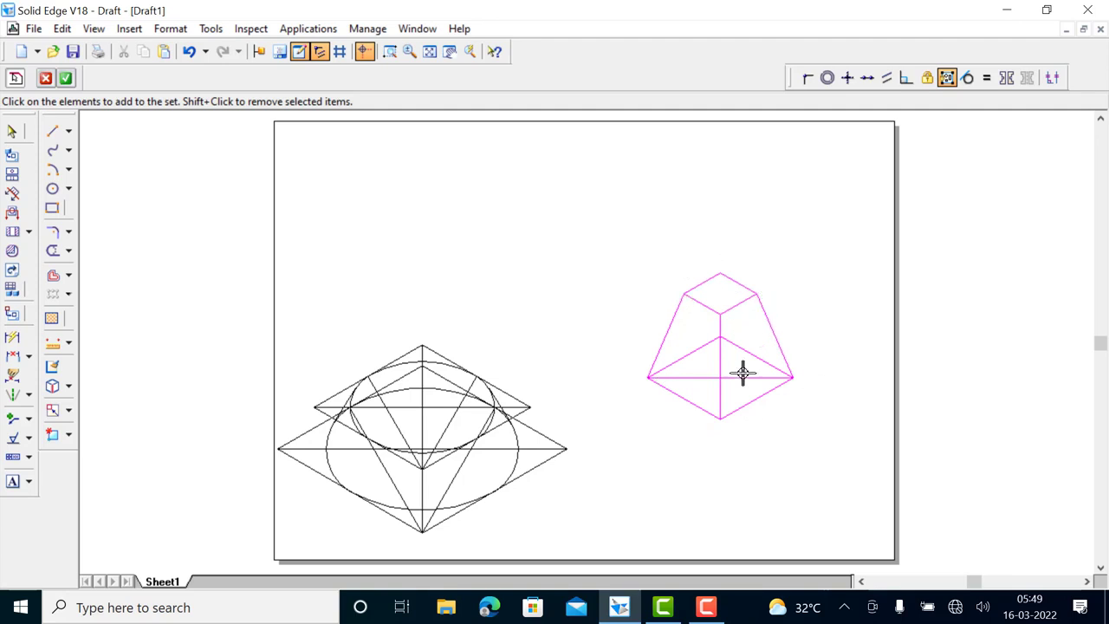
left_click(953, 76)
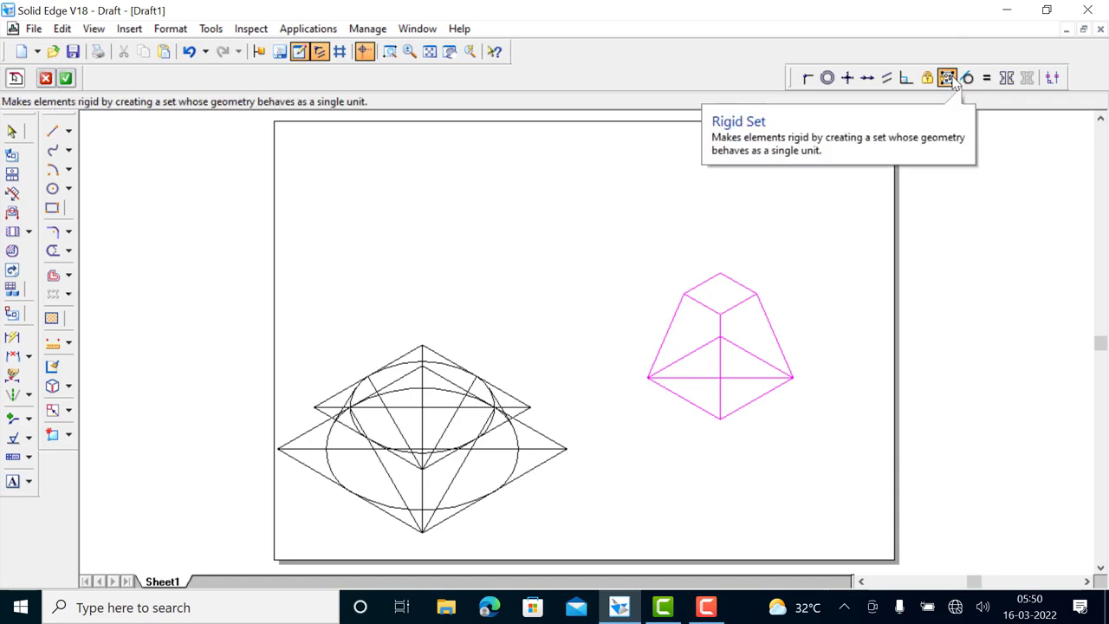
left_click(68, 79)
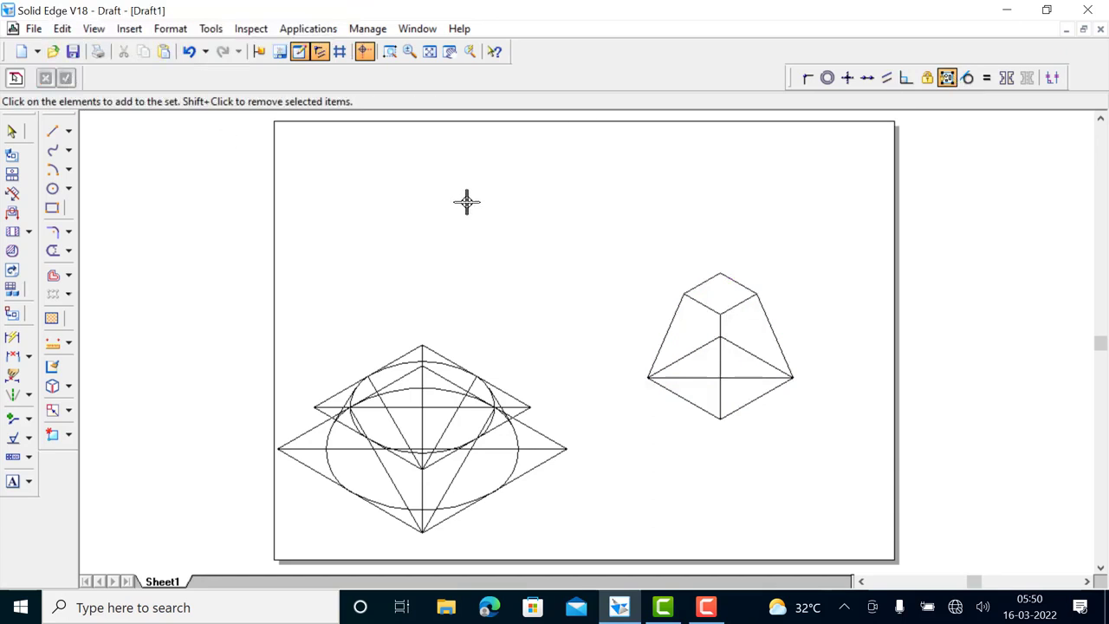
Step: Connect the midpoint of the square frustum's lower horizontal diagonal to the center of the conical frustum's upper rhombus
left_click(10, 130)
left_click_drag(641, 253, 836, 463)
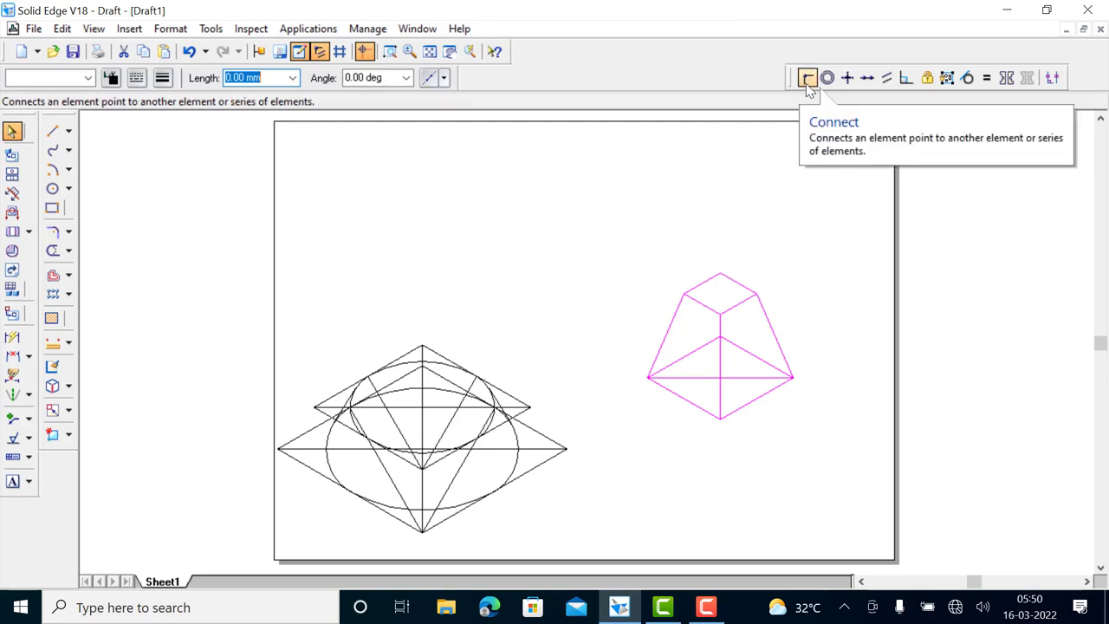
left_click(806, 79)
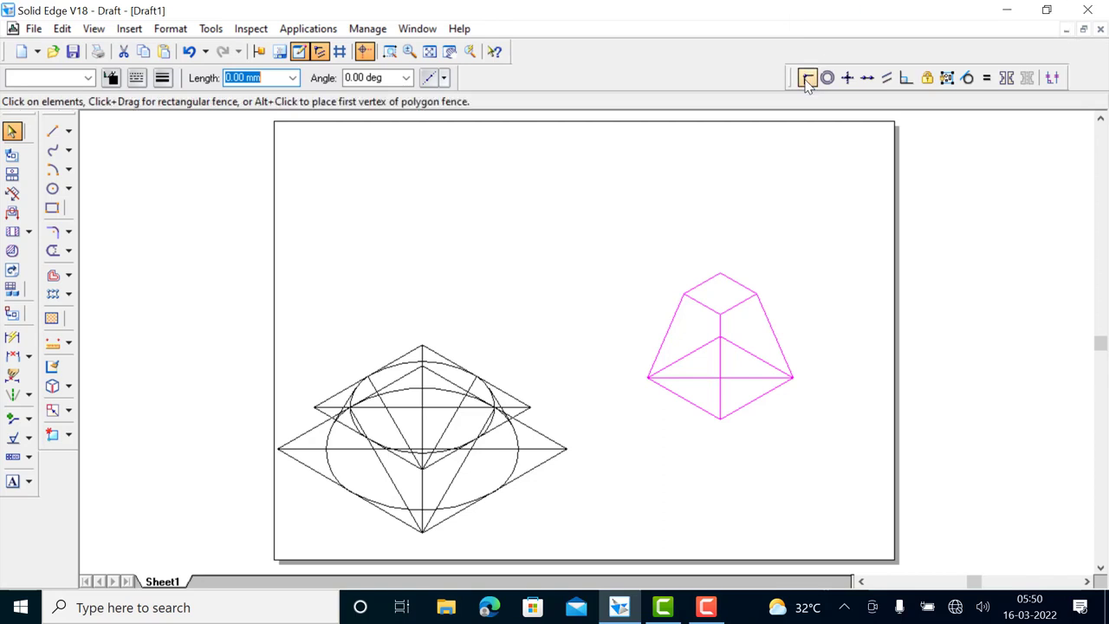
left_click(720, 378)
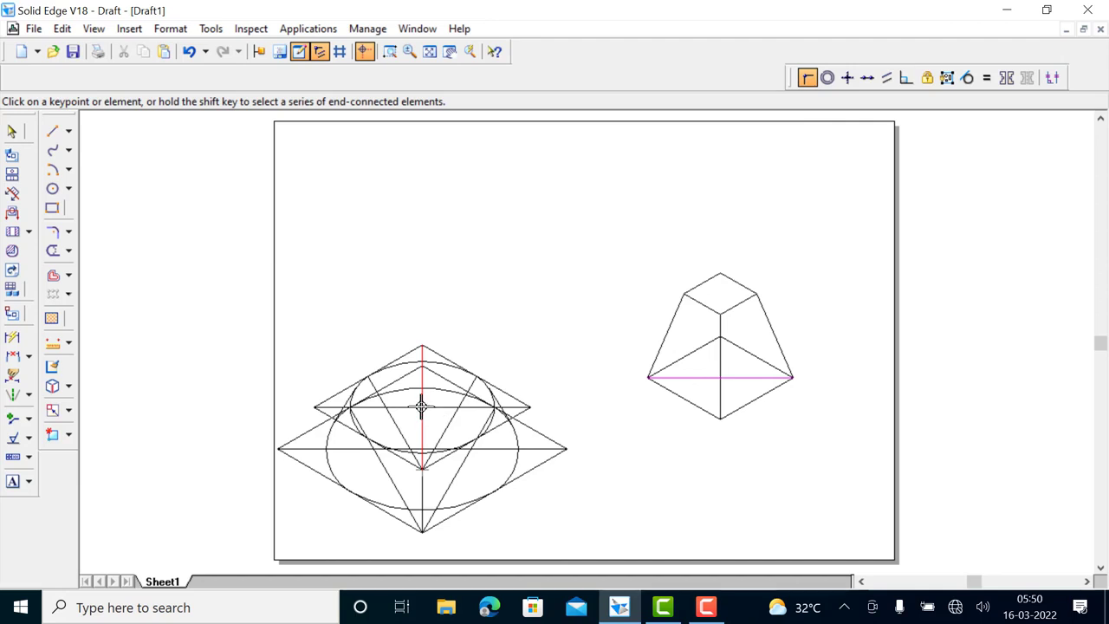
left_click(422, 408)
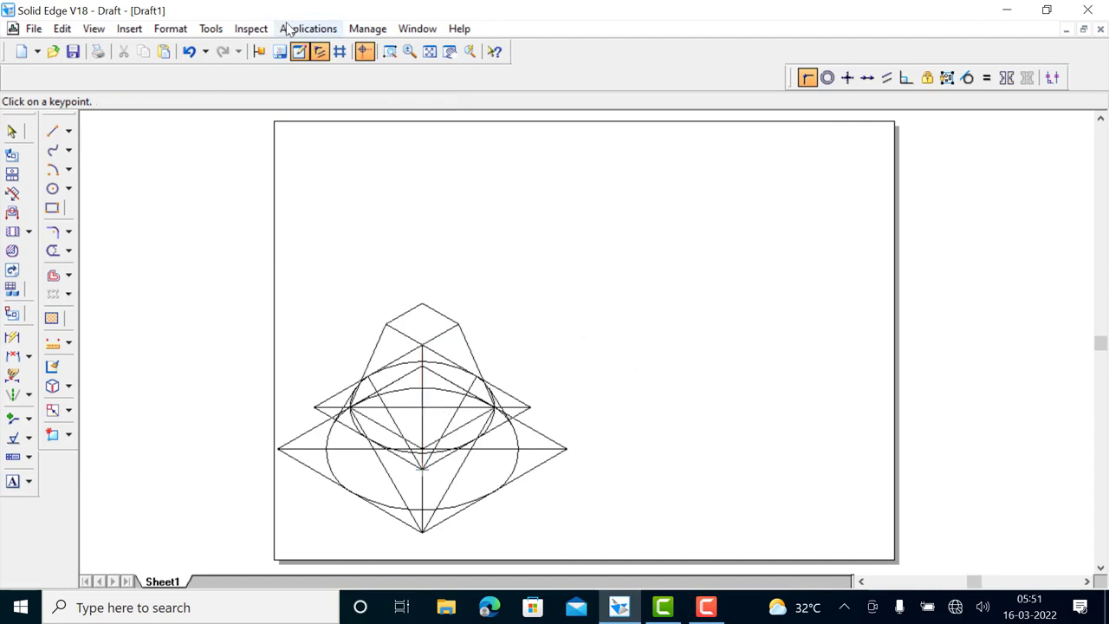
Step: Move the entire stacked drawing to about the center of the sheet and clear the selection
left_click(12, 130)
mouse_move(240, 284)
left_mouse_down()
mouse_move(463, 464)
mouse_move(577, 528)
mouse_move(588, 549)
left_mouse_up()
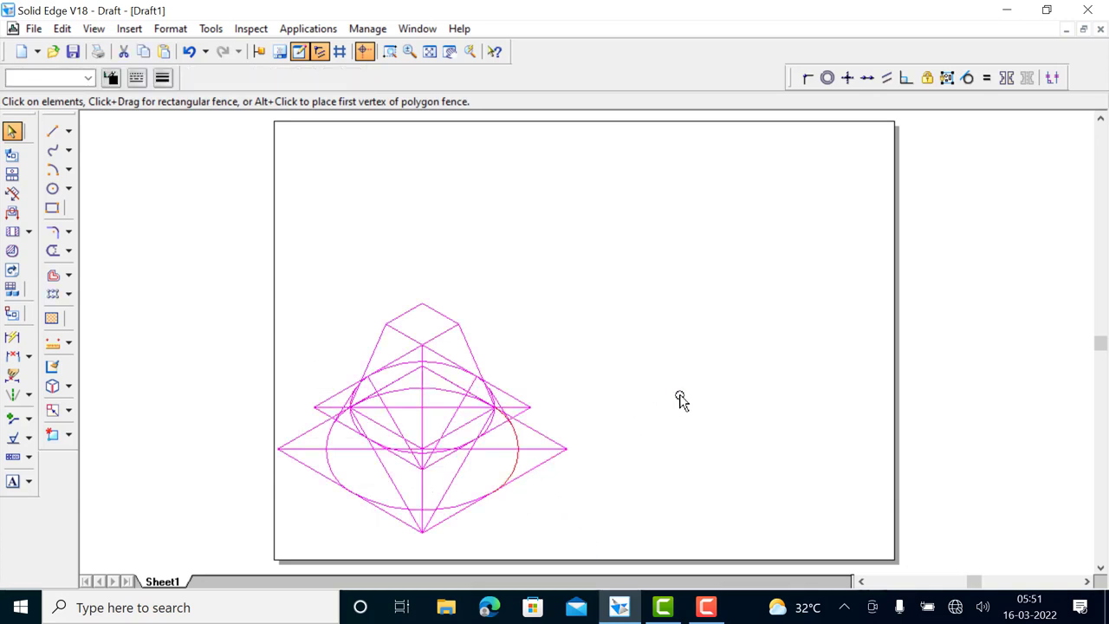
left_click_drag(681, 396, 693, 423)
left_click(779, 387)
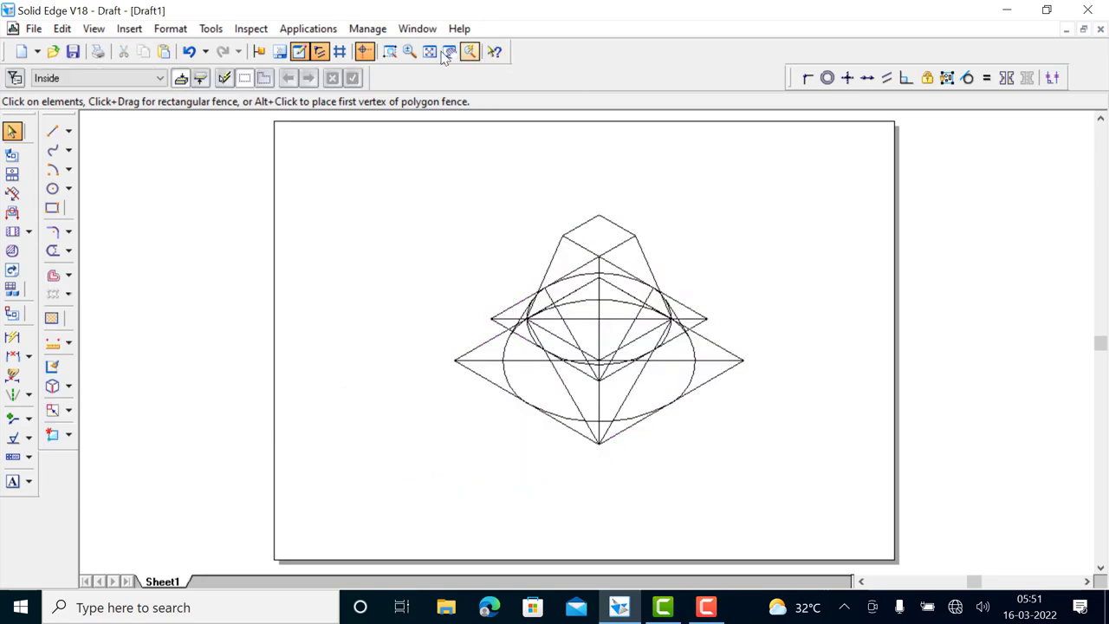
Step: Scale the whole stacked drawing by a factor of 0.816 about its lowest vertex
left_click(389, 52)
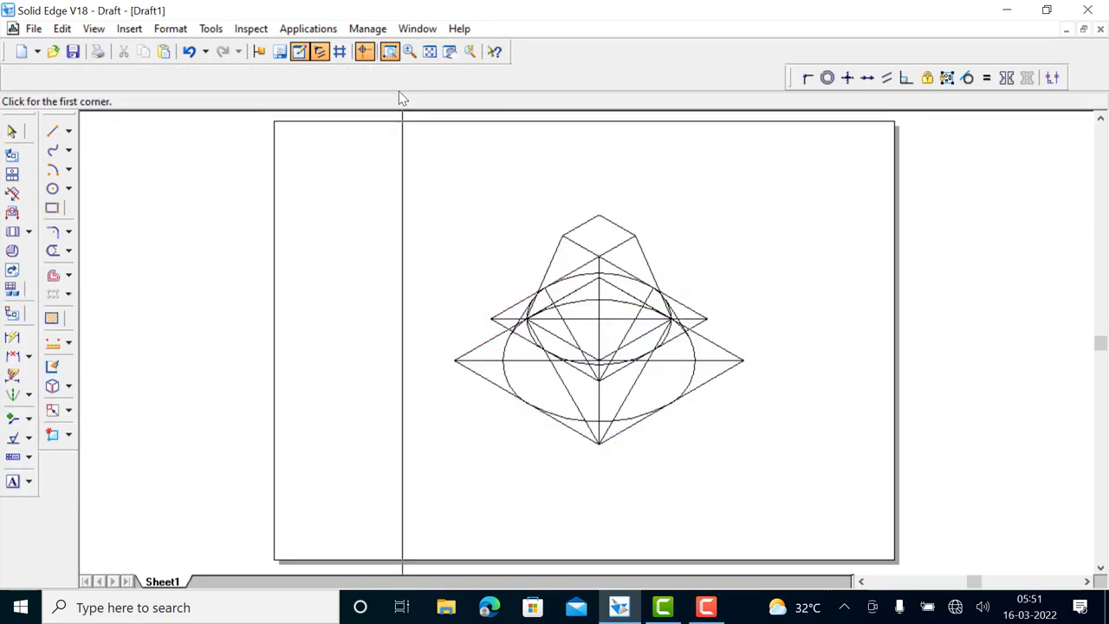
mouse_move(437, 187)
left_mouse_down()
mouse_move(525, 310)
mouse_move(771, 500)
left_mouse_up()
key("Escape")
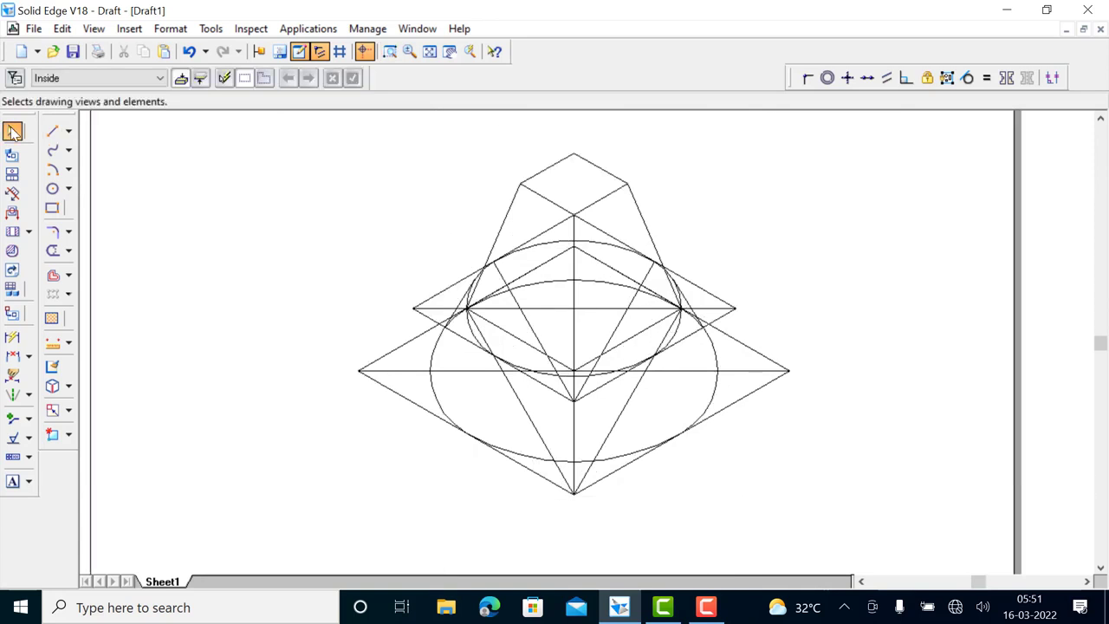
mouse_move(337, 138)
left_mouse_down()
mouse_move(633, 469)
mouse_move(829, 530)
left_mouse_up()
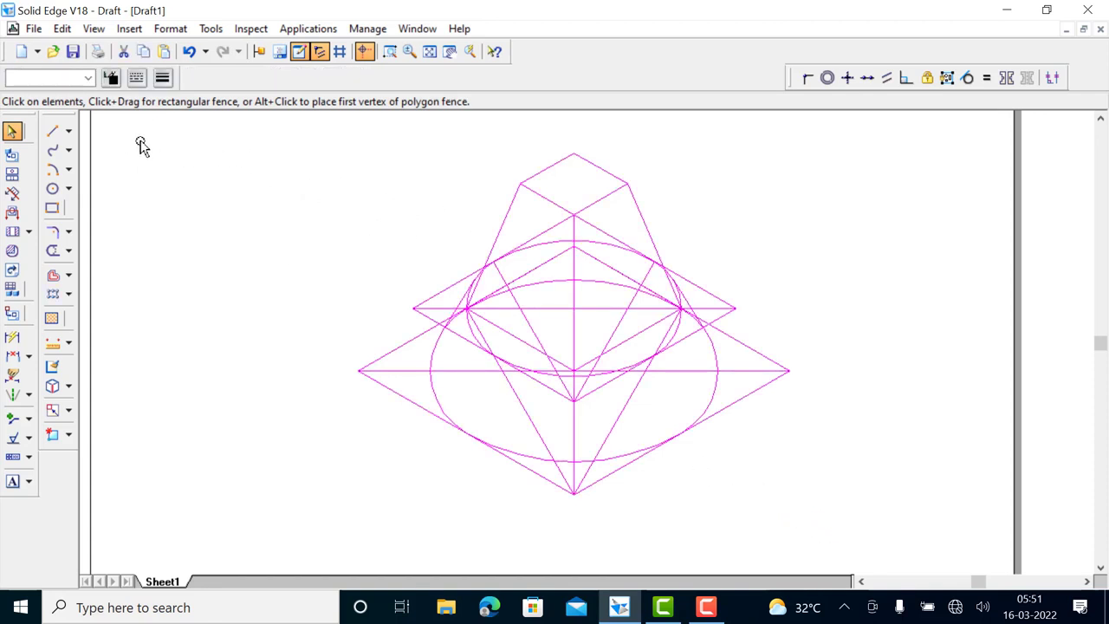
left_click(53, 409)
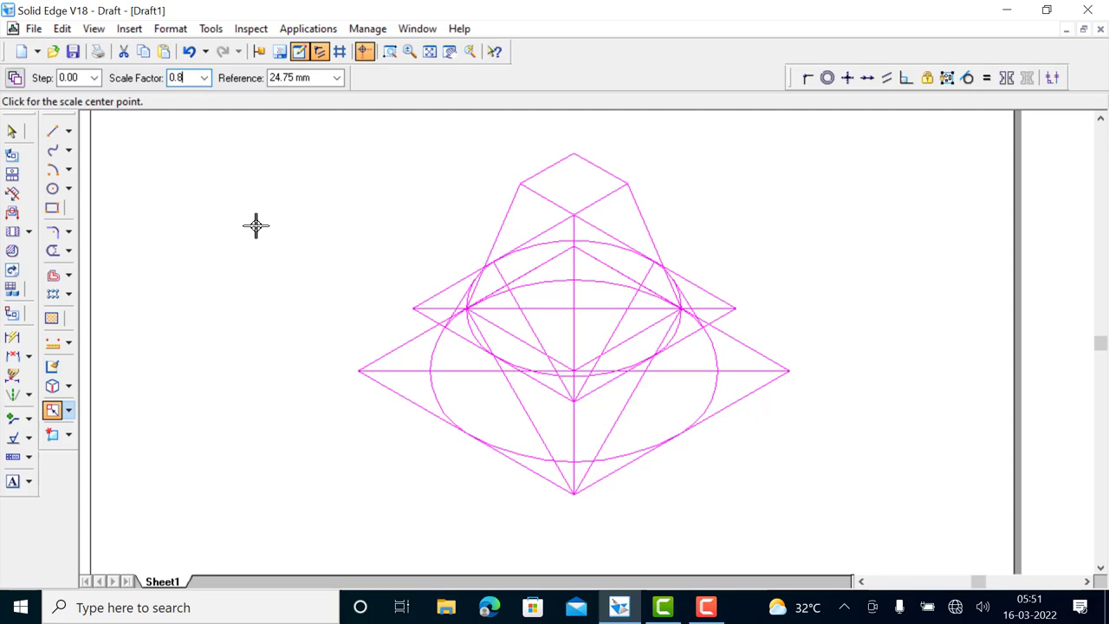
type("0.816")
key("Tab")
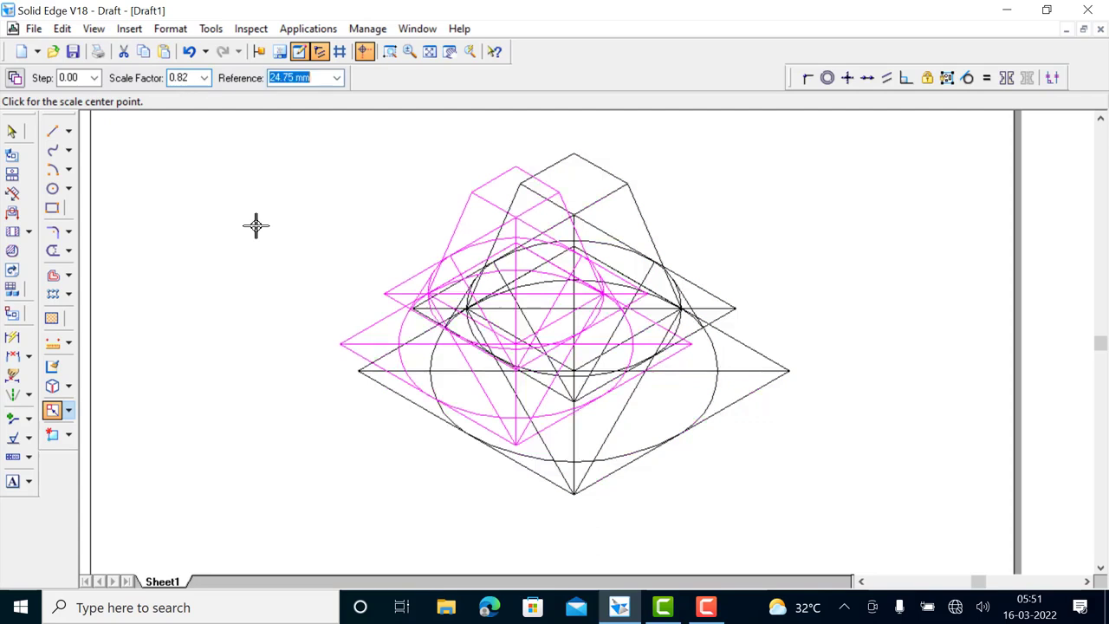
left_click(572, 495)
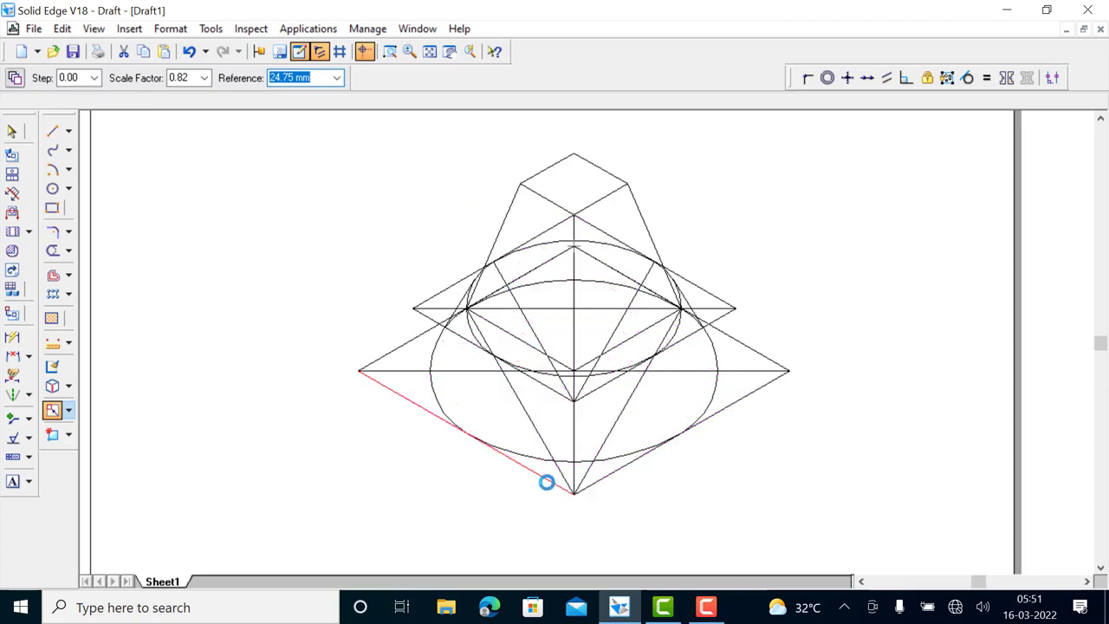
key("ctrl+a")
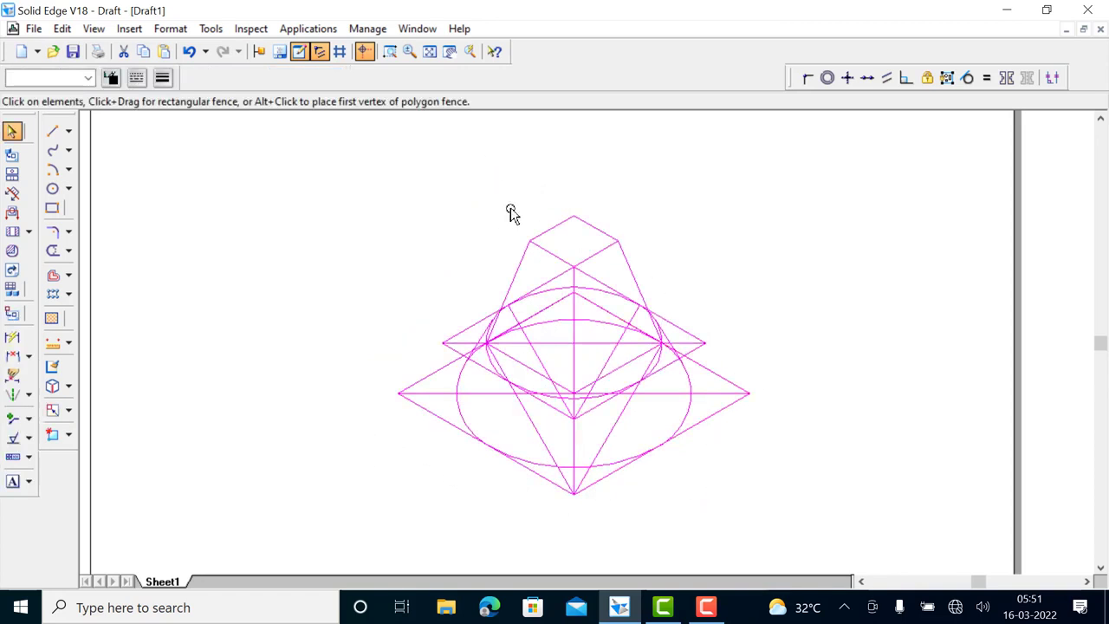
left_click(448, 165)
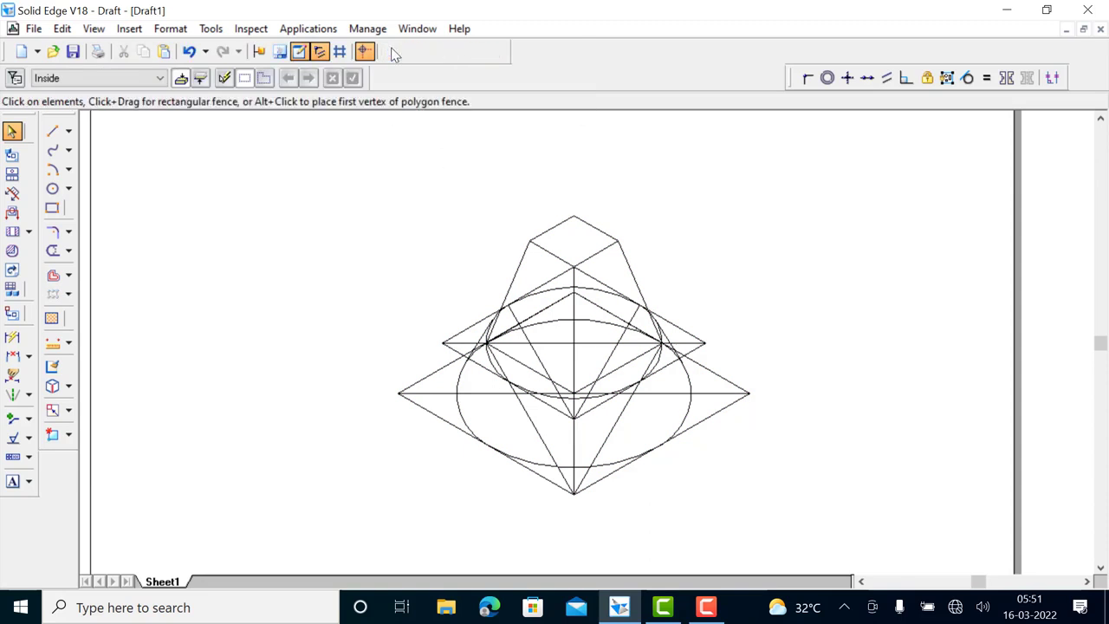
Step: Split the right and left arcs of the large lower ellipse where the conical frustum's slanted tangent lines meet them
left_click(392, 54)
mouse_move(377, 192)
left_mouse_down()
mouse_move(545, 445)
mouse_move(774, 546)
left_mouse_up()
key("Escape")
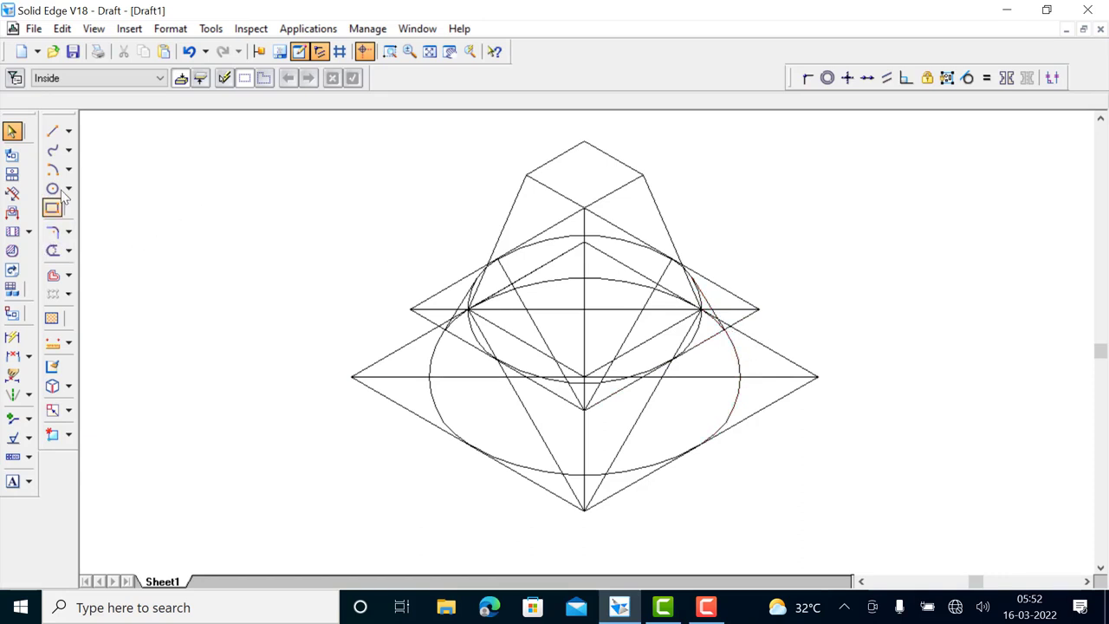
left_click(69, 251)
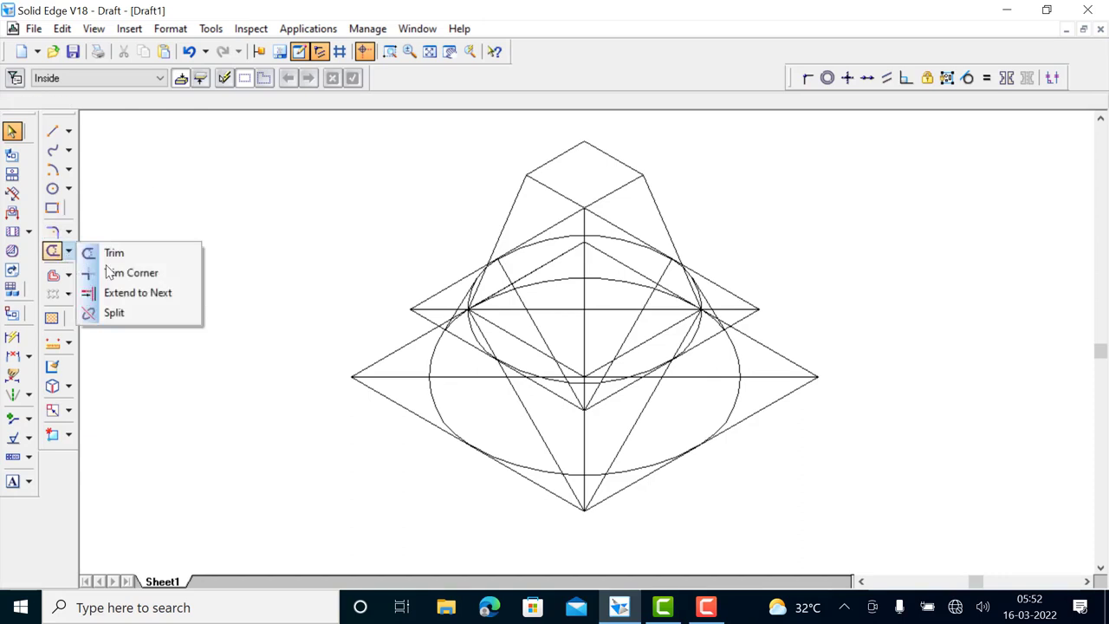
left_click(113, 311)
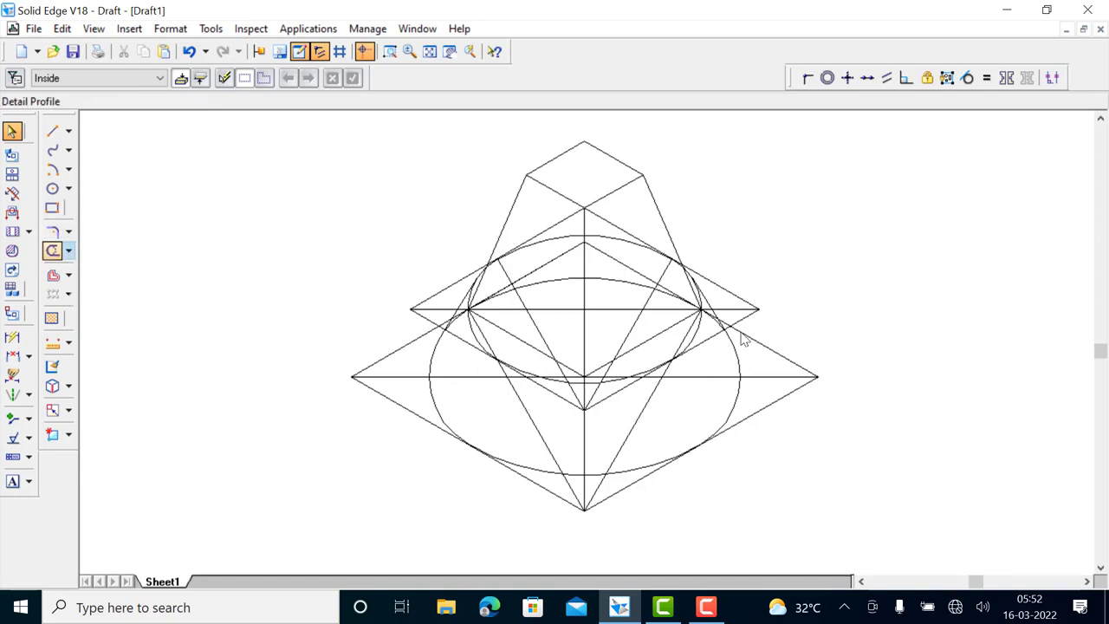
left_click(741, 362)
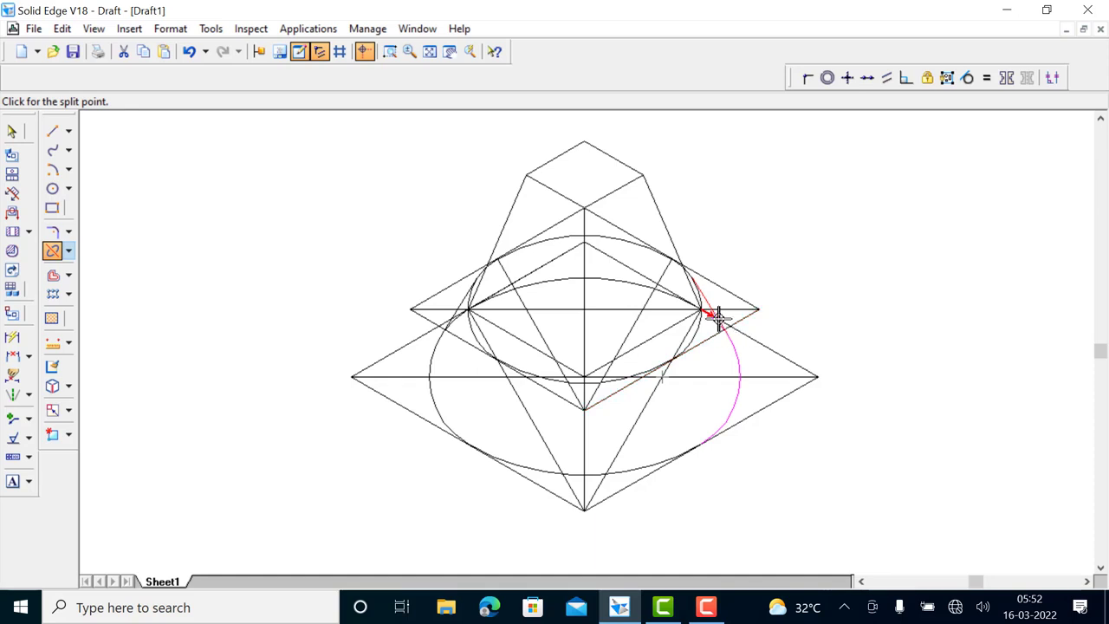
left_click(723, 331)
left_click(433, 355)
left_click(432, 349)
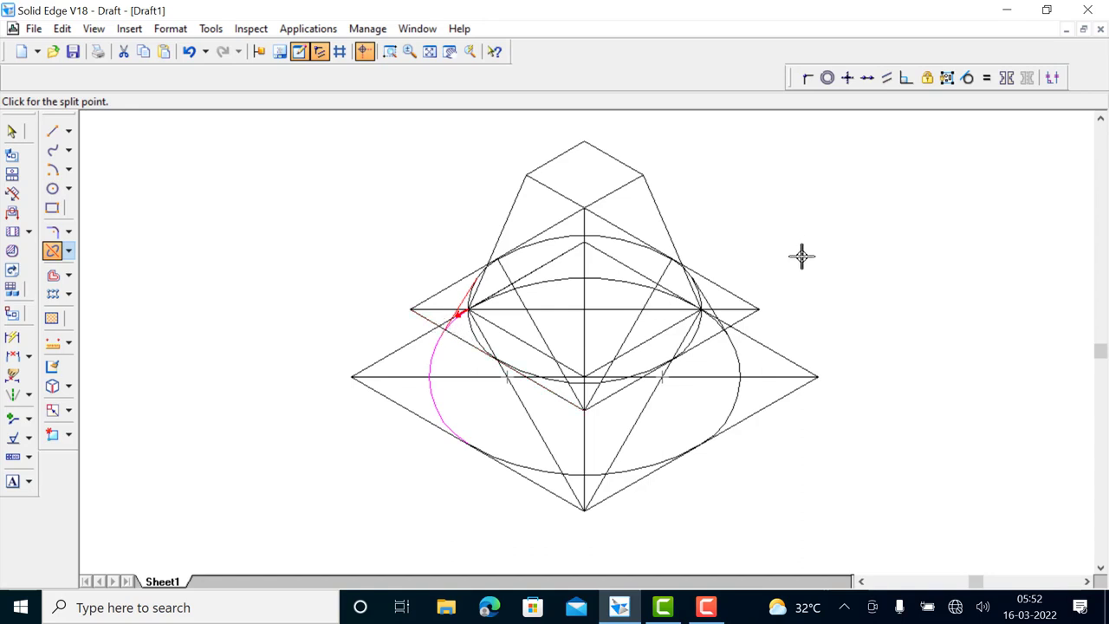
left_click(751, 328)
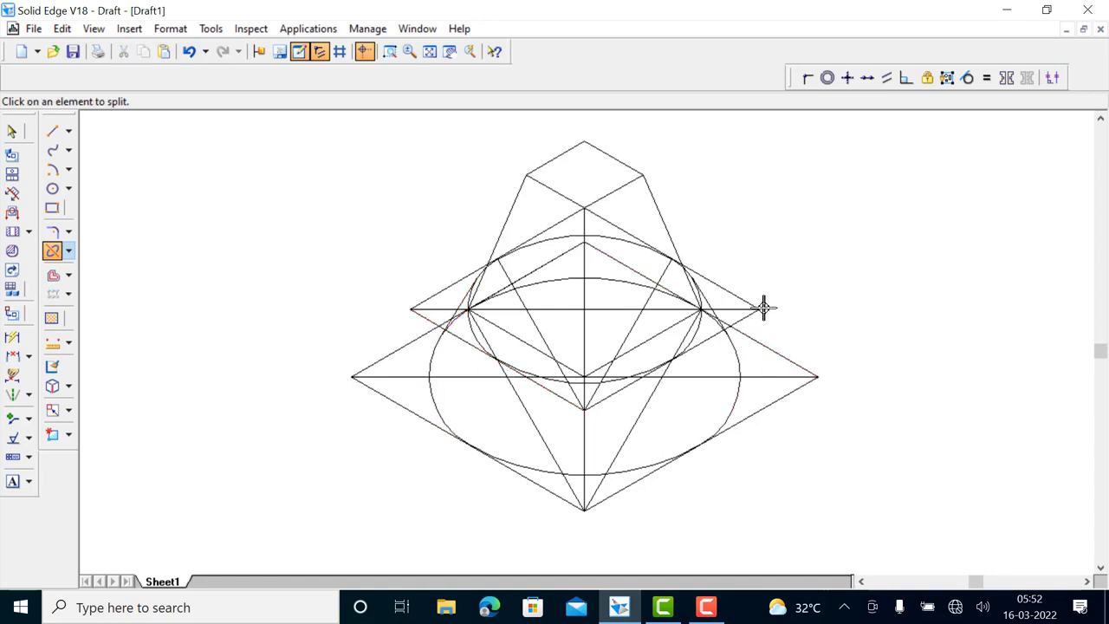
Step: Split the right and left arcs of the upper ellipse where the square frustum's slanted edges cross them
left_click(695, 330)
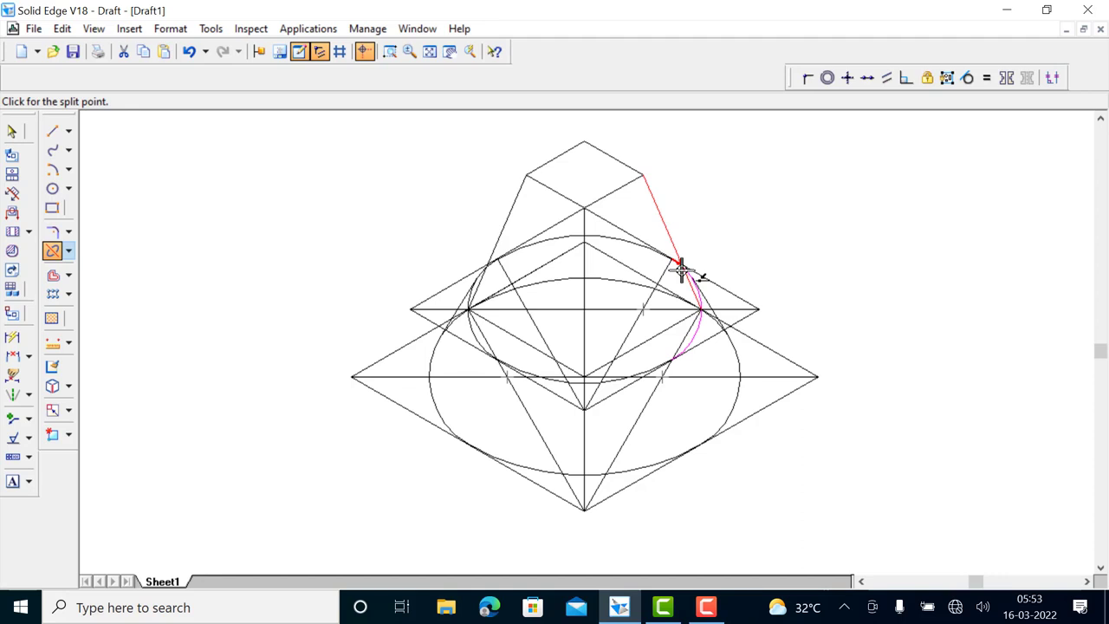
left_click(389, 51)
left_click_drag(404, 235, 737, 417)
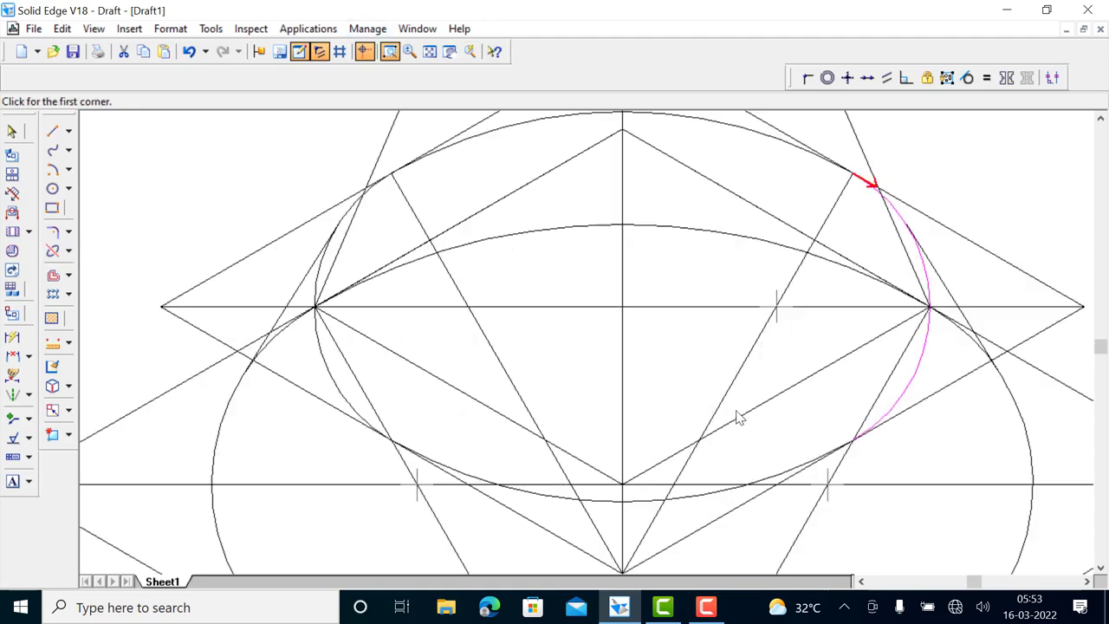
key("Escape")
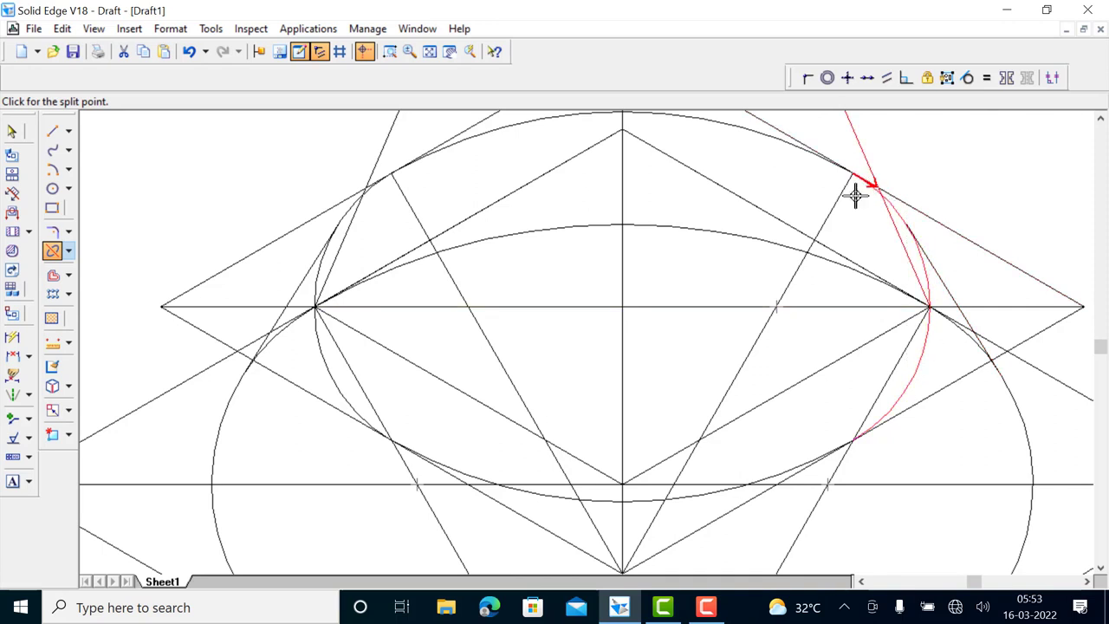
right_click(311, 143)
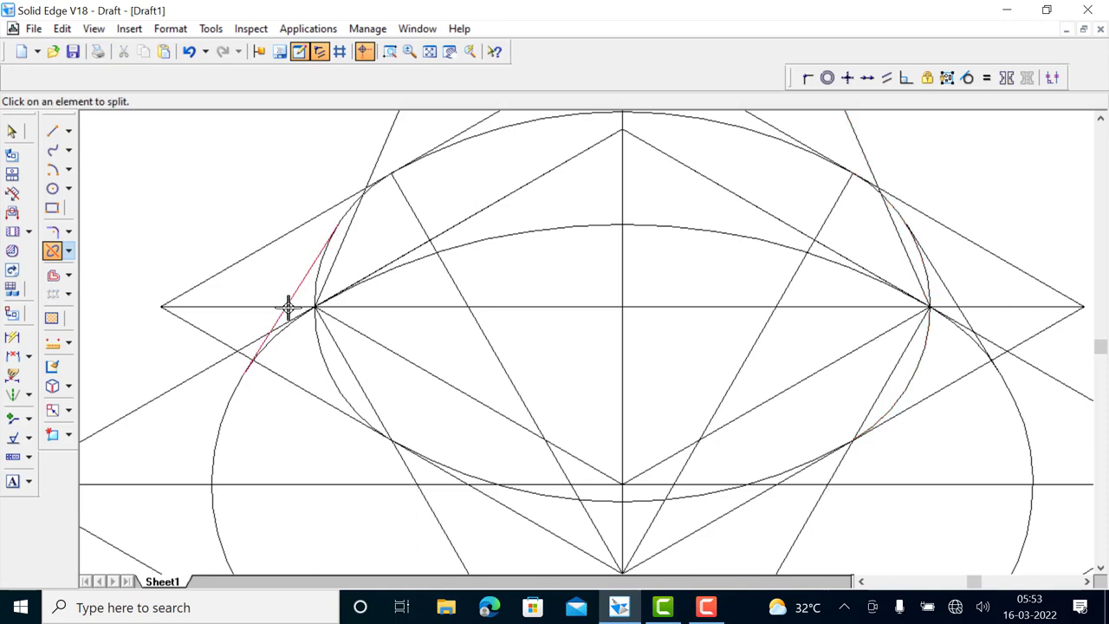
left_click(326, 366)
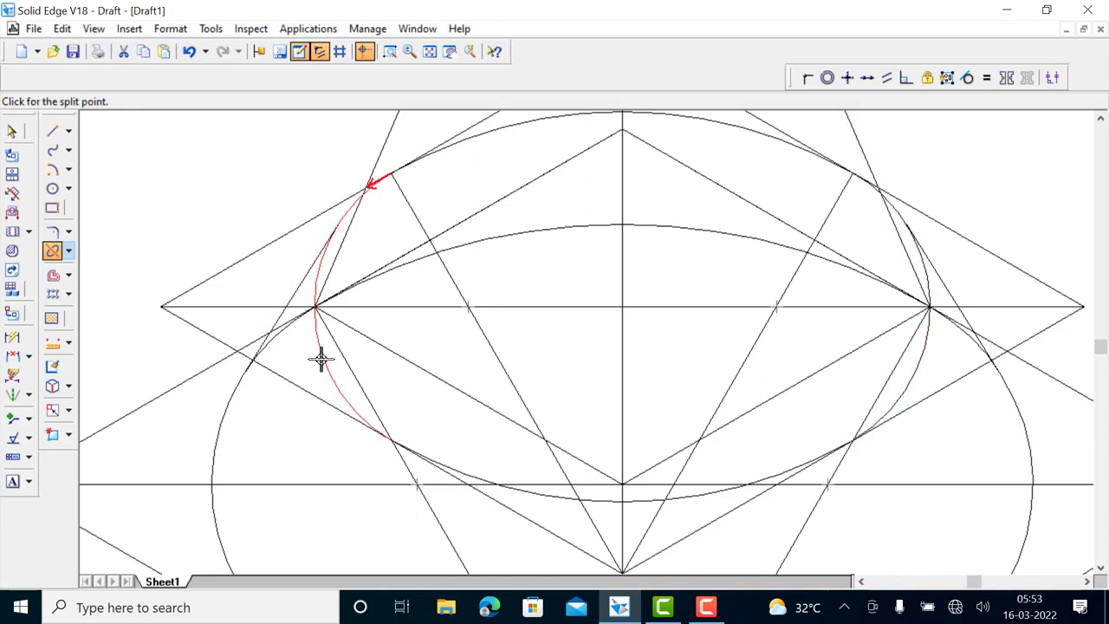
left_click(367, 203)
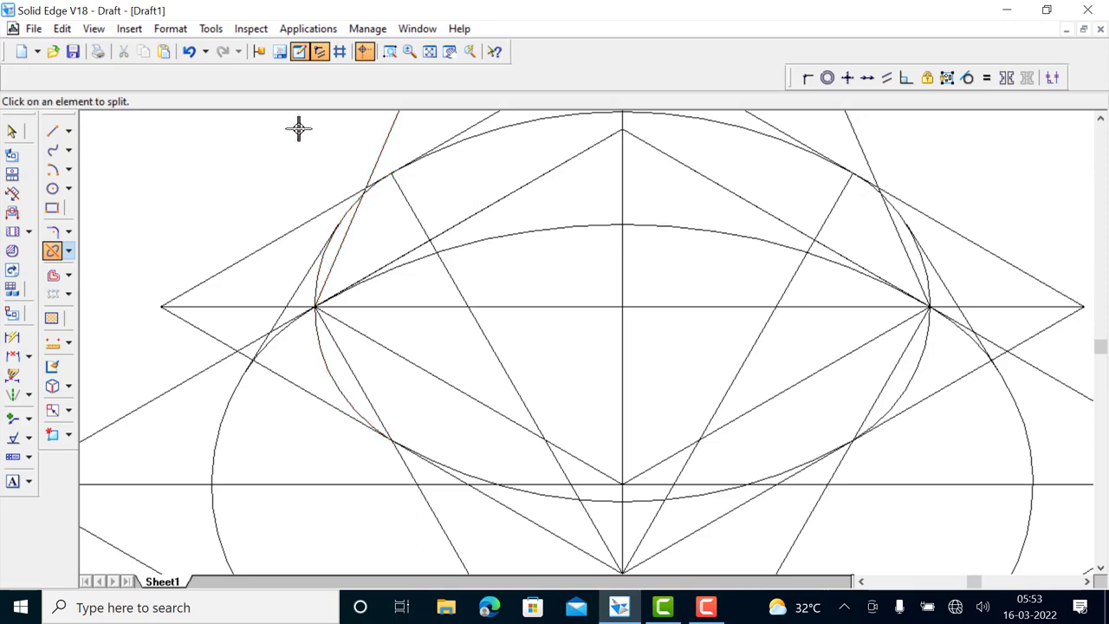
Step: Apply the Visible line style to the upper ellipse's front arc, both slanted tangent lines and the large ellipse's left arc
left_click(12, 132)
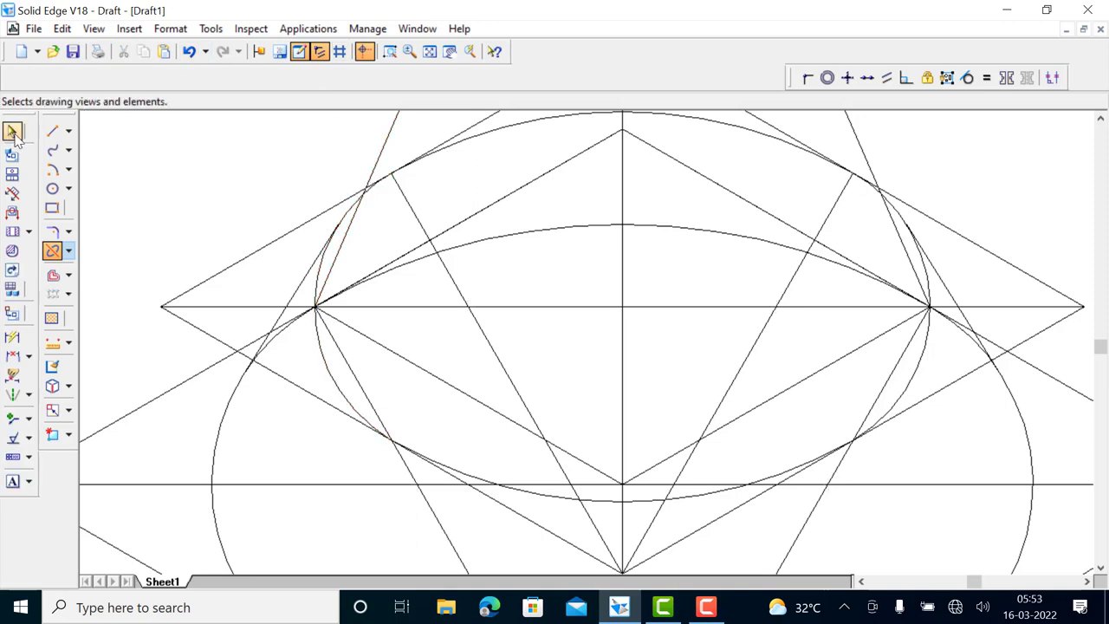
left_click(335, 383)
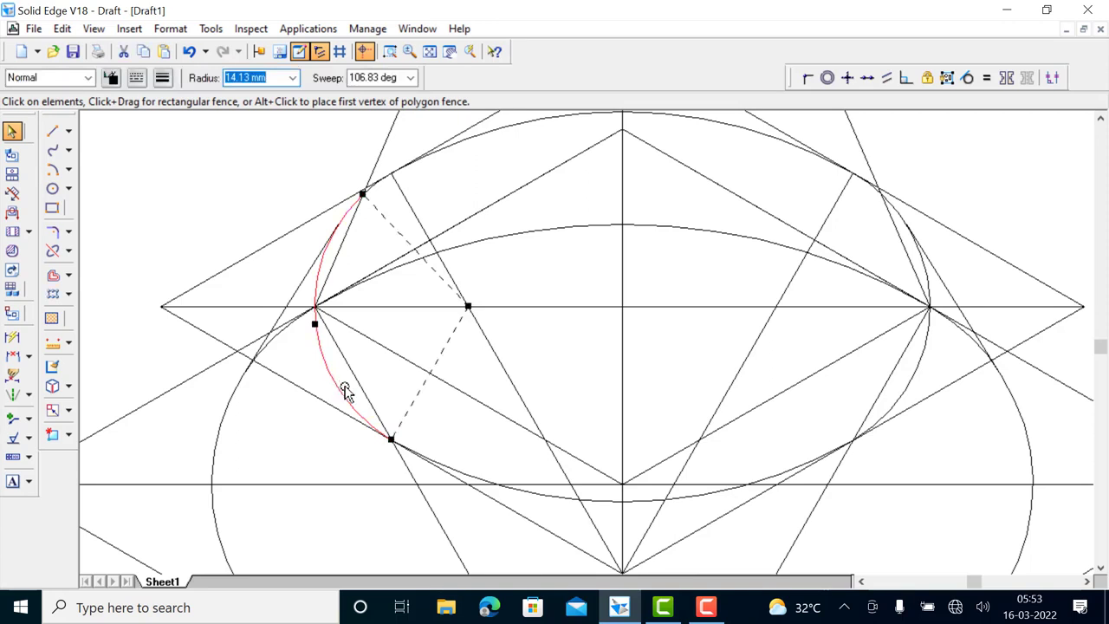
left_click(556, 501)
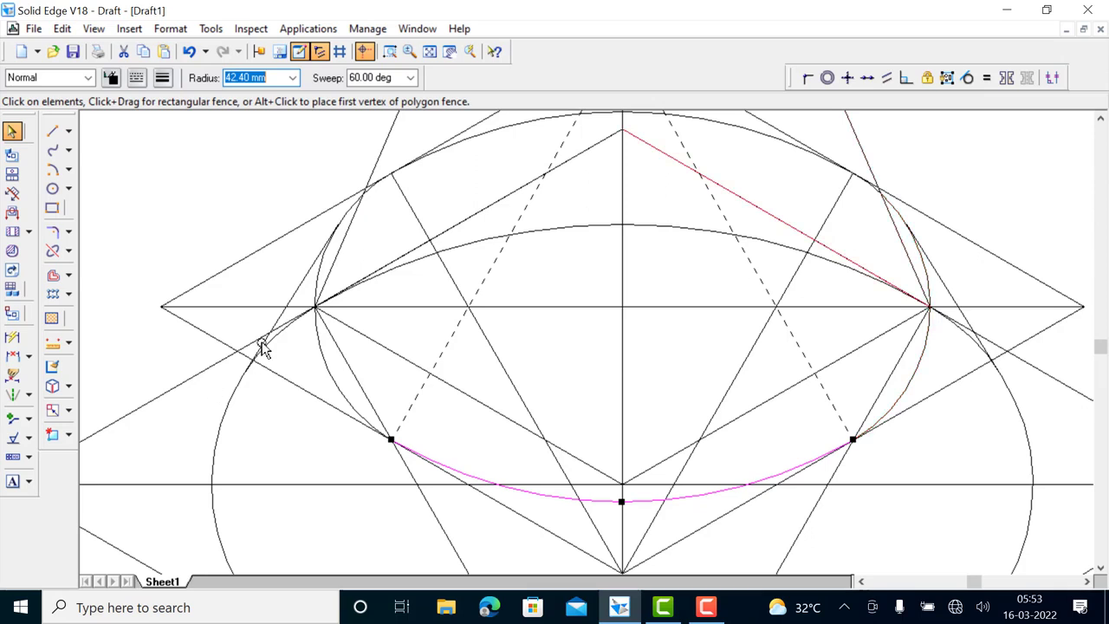
left_click(298, 288)
left_click(299, 289, "ctrl")
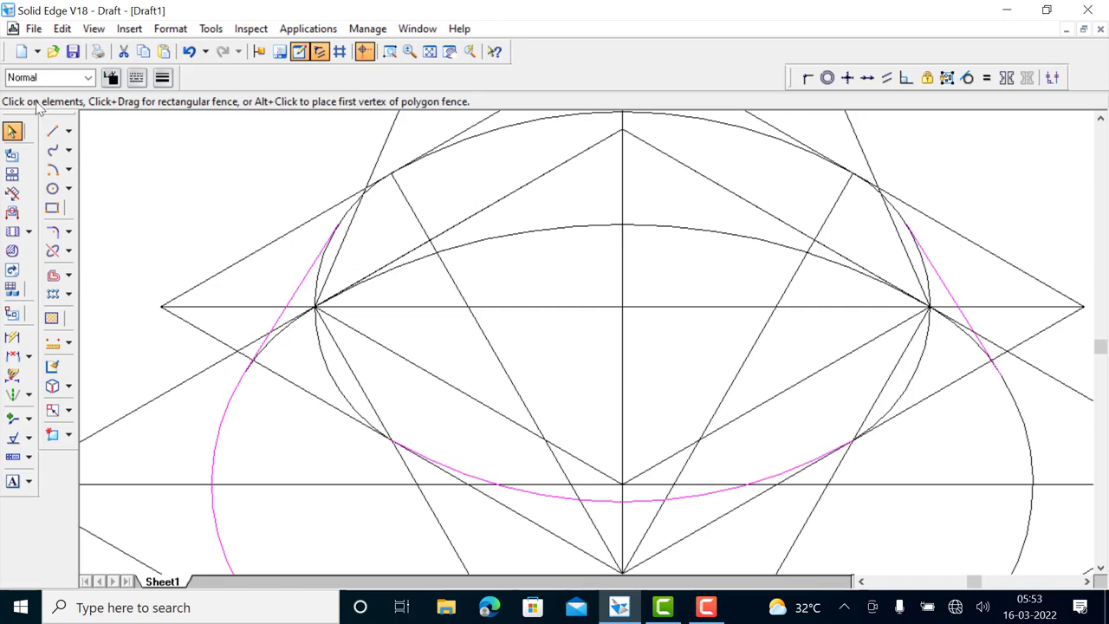
left_click(89, 78)
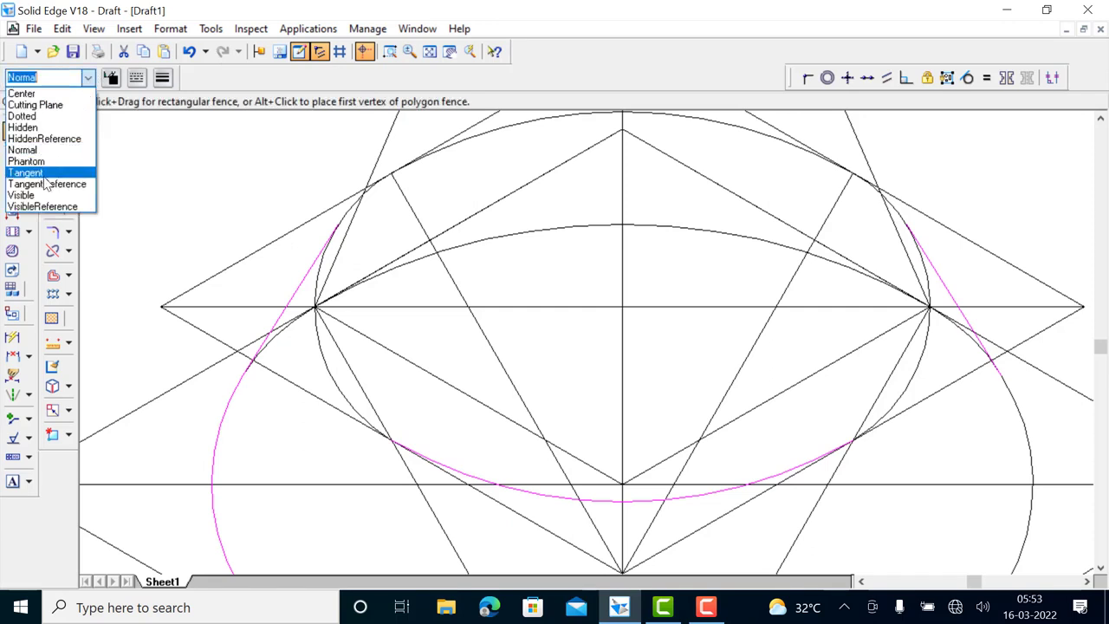
key("Escape")
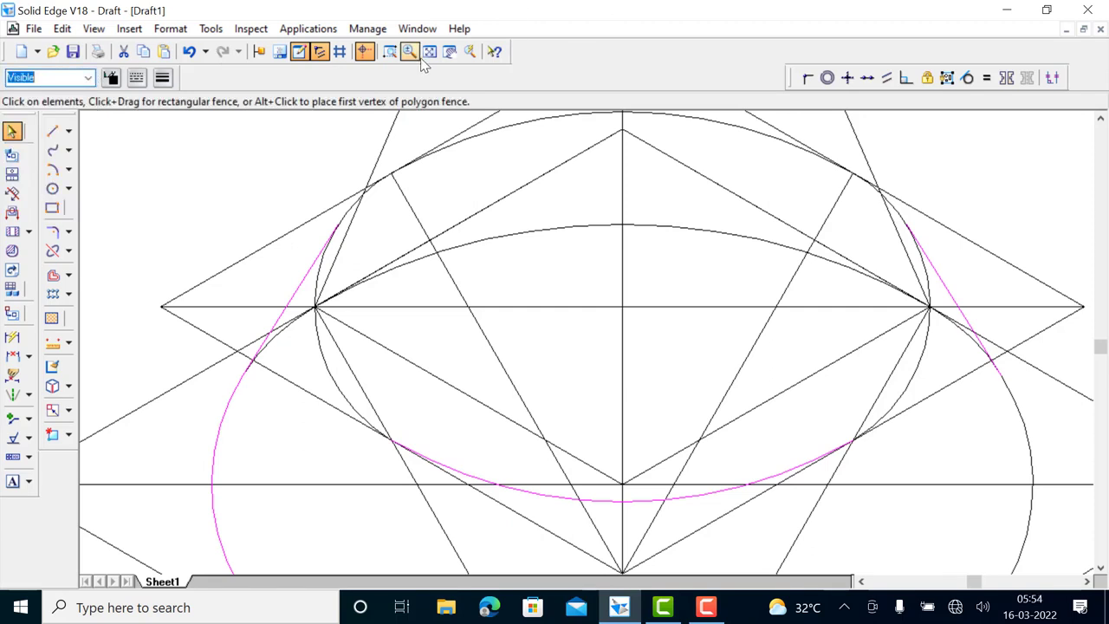
Step: Apply the Visible style to the square frustum's top and front-facing edges, the upper ellipse's side arcs and the large ellipse's bottom and right arcs
left_click(433, 54)
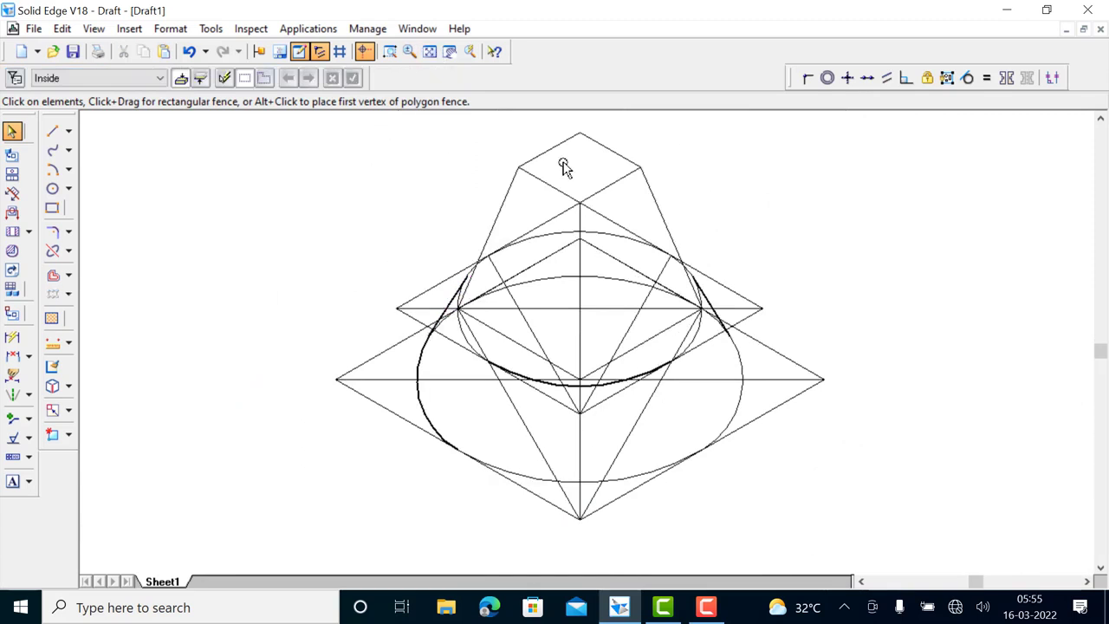
left_click(628, 478)
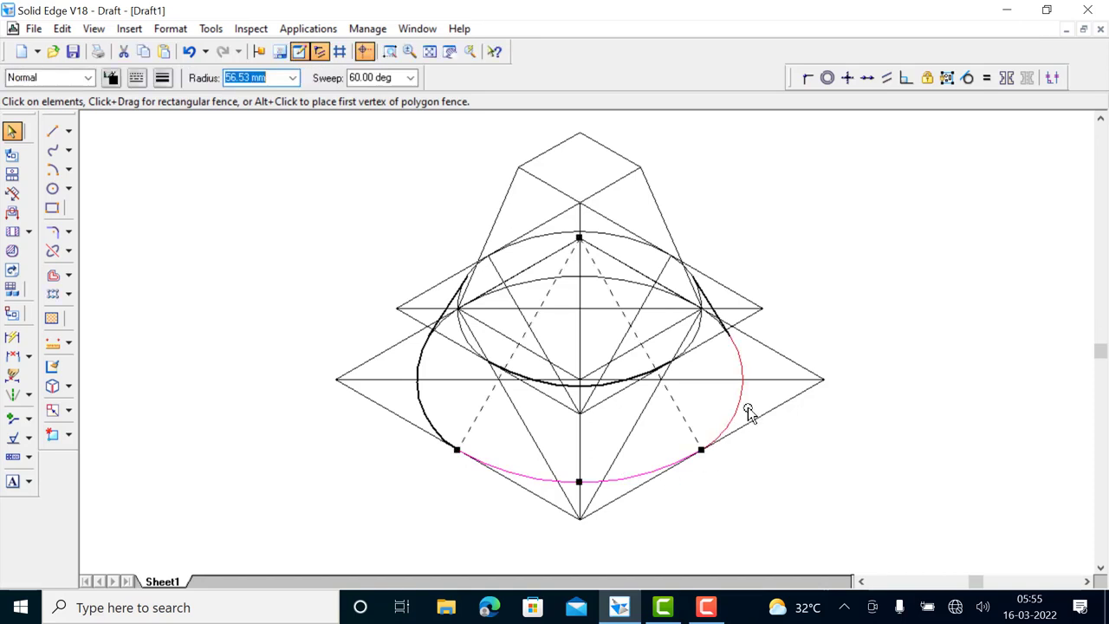
left_click(612, 191, "ctrl")
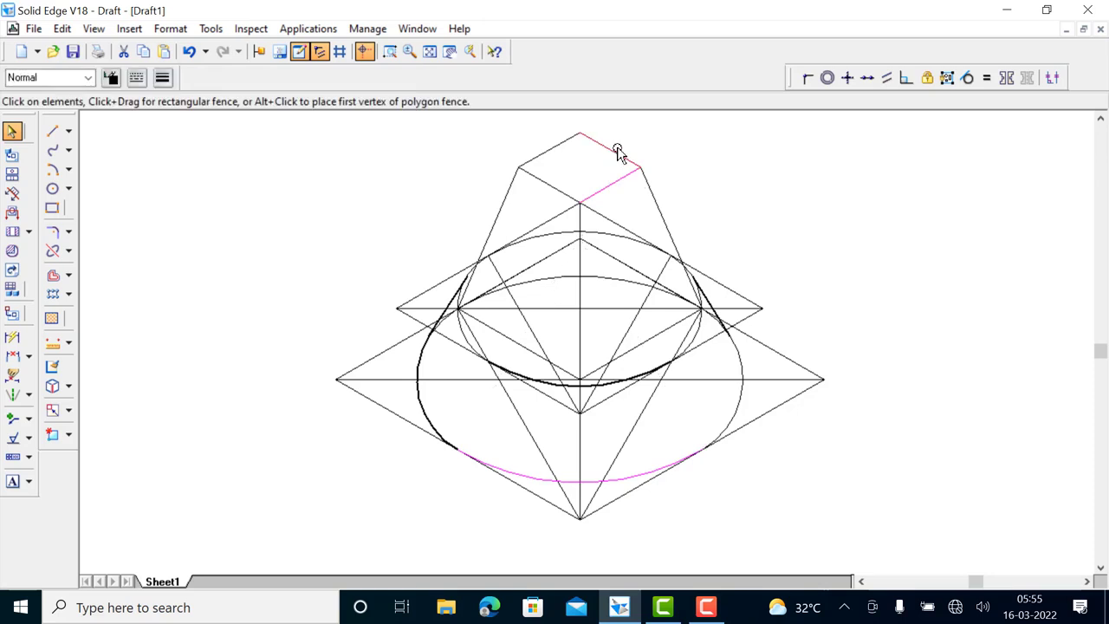
left_click(615, 153, "ctrl")
left_click(542, 154, "ctrl")
left_click(506, 195, "ctrl")
left_click(547, 185, "ctrl")
left_click(661, 213, "ctrl")
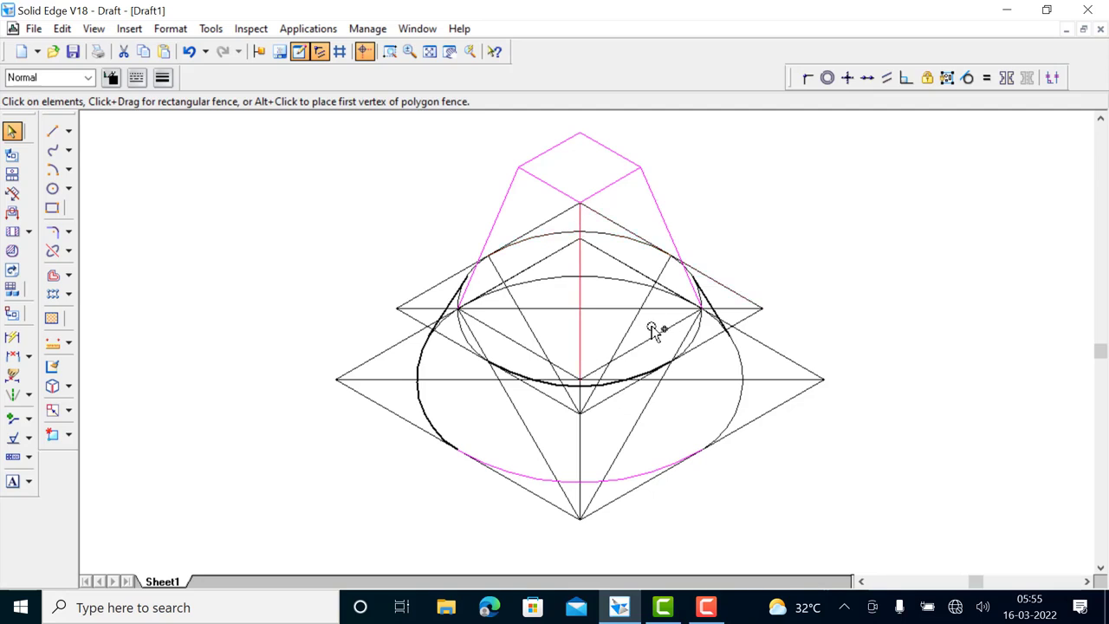
left_click(511, 342, "ctrl")
left_click(722, 340)
left_click(897, 276)
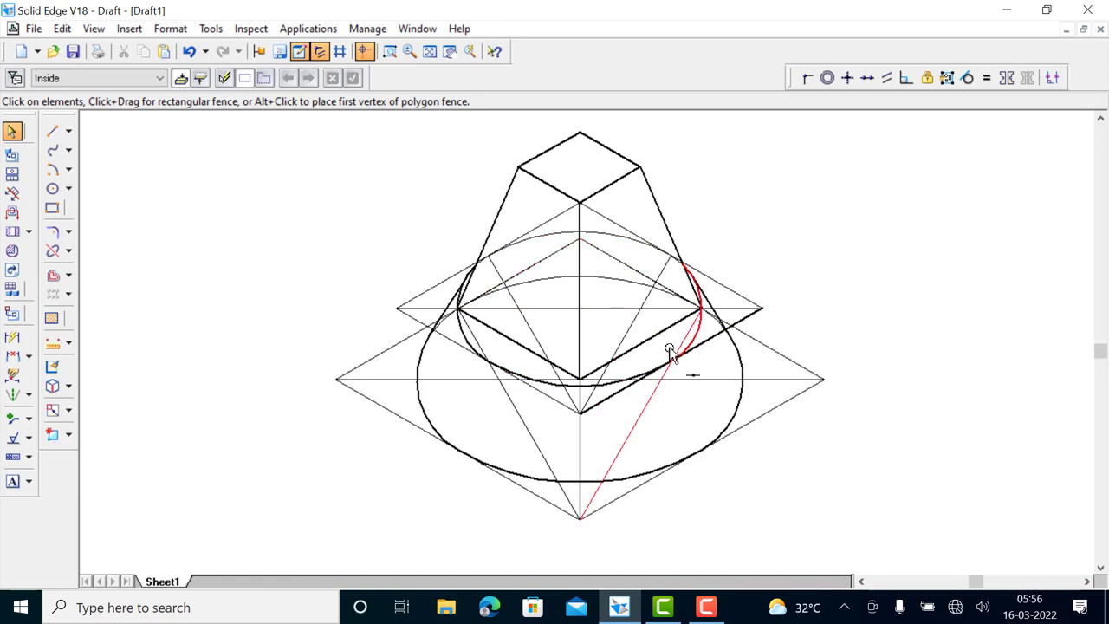
Step: Return the lower-right side of the upper ellipse's enclosing rhombus to the Normal line style and clear the selection
left_click(607, 410)
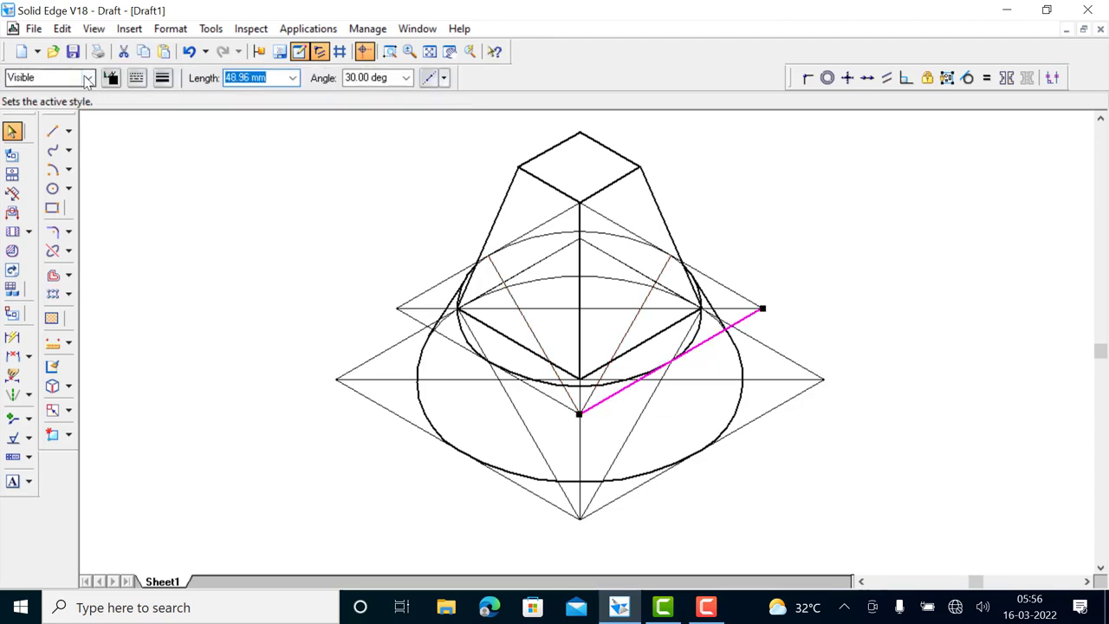
left_click(88, 77)
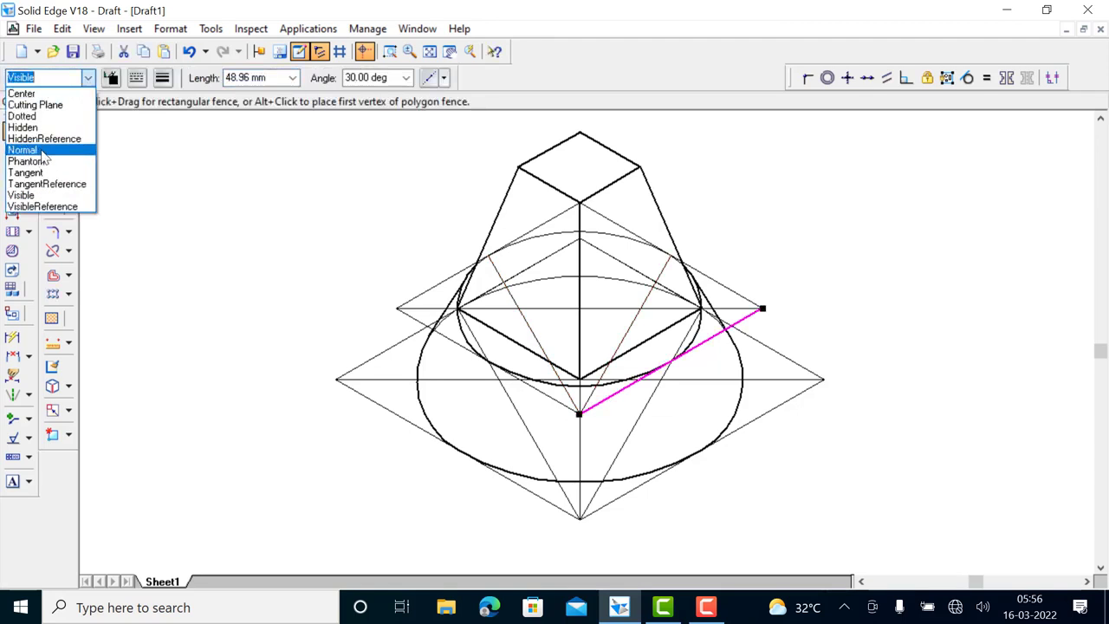
left_click(43, 150)
left_click(850, 459)
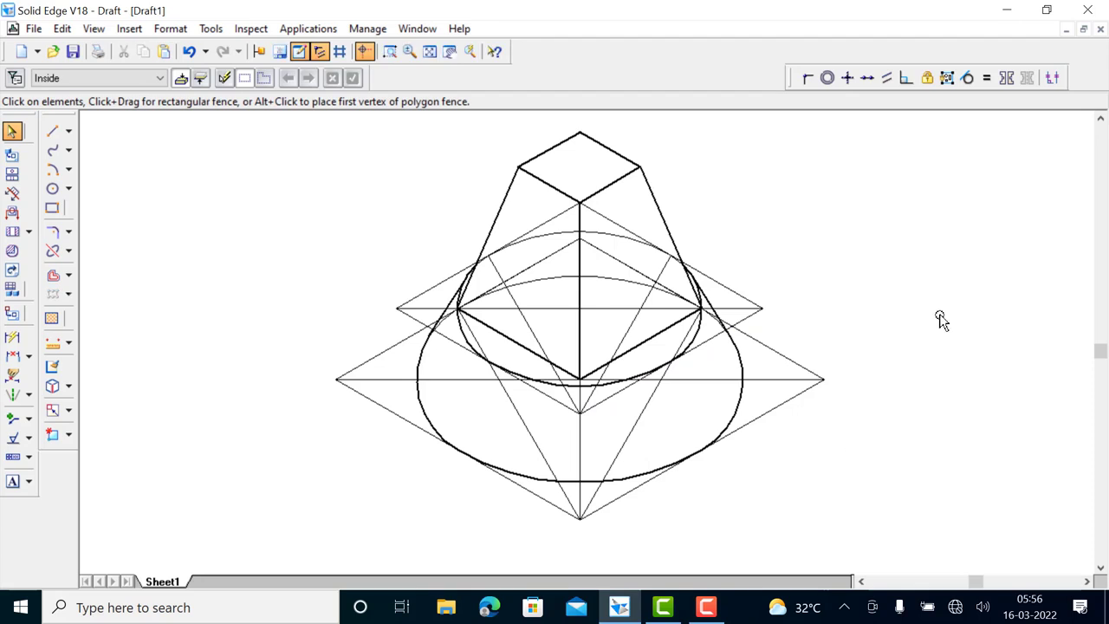